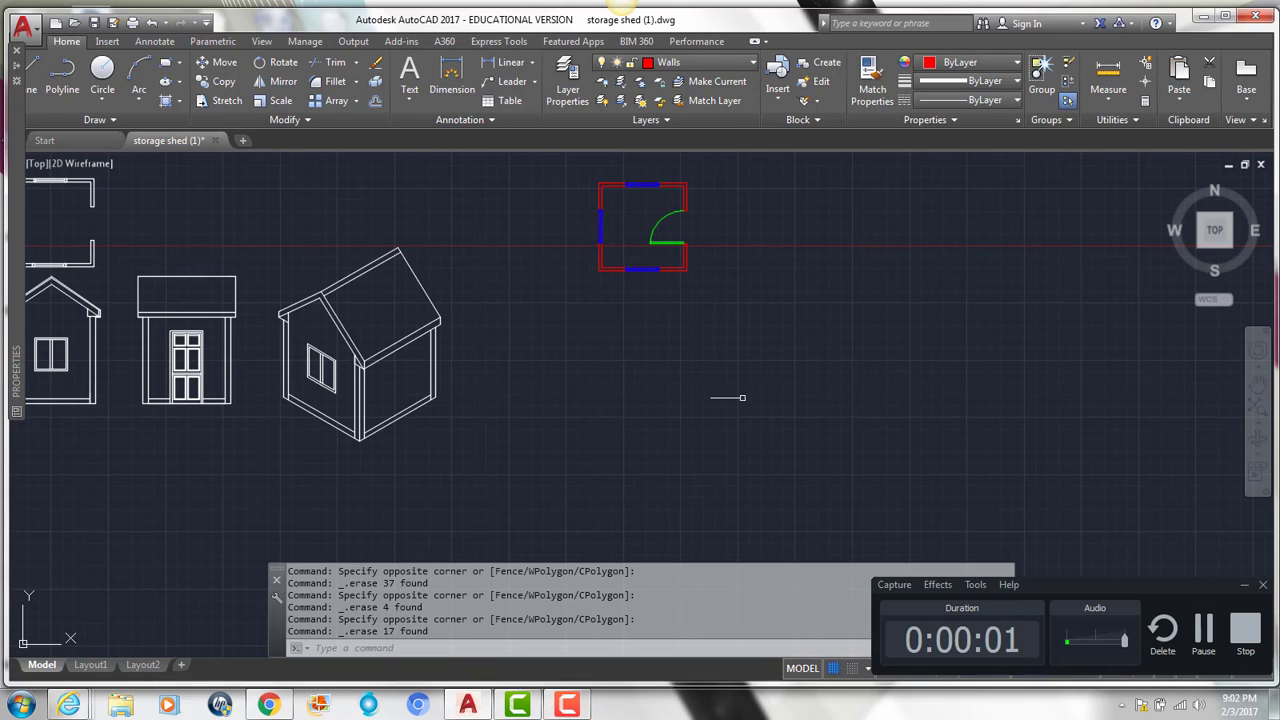
Make layer 0 the current layer.
{"action": "left_click", "coordinate": [690, 62]}
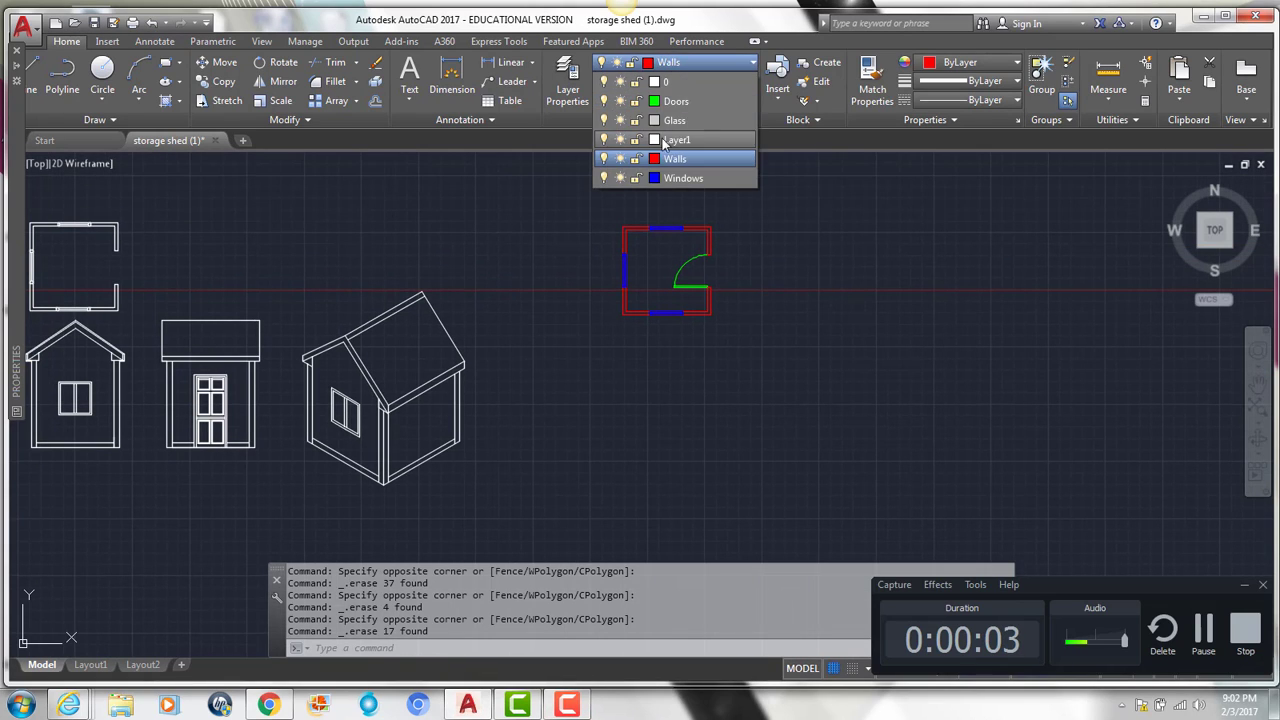
{"action": "left_click", "coordinate": [690, 76]}
{"action": "middle_click_drag", "start_coordinate": [353, 348], "coordinate": [460, 330]}
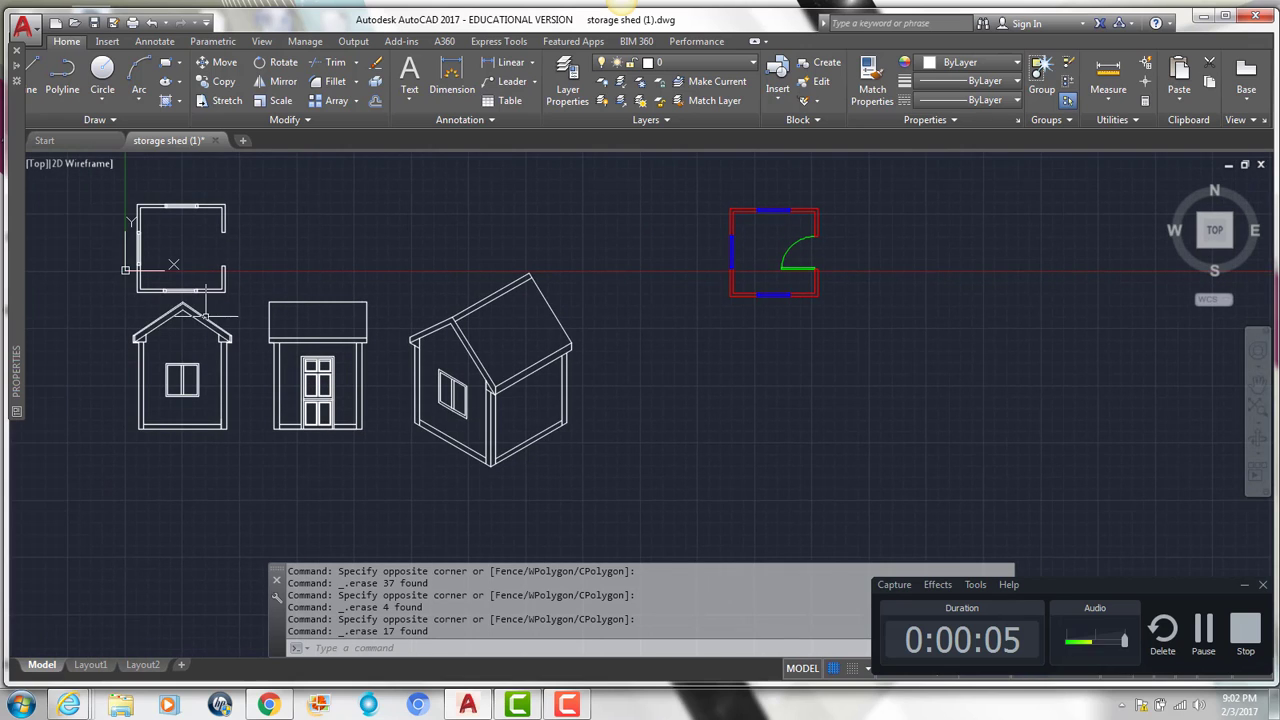
{"action": "middle_click_drag", "start_coordinate": [679, 277], "coordinate": [665, 293]}
{"action": "scroll", "coordinate": [731, 311], "scroll_direction": "up", "scroll_amount": 2}
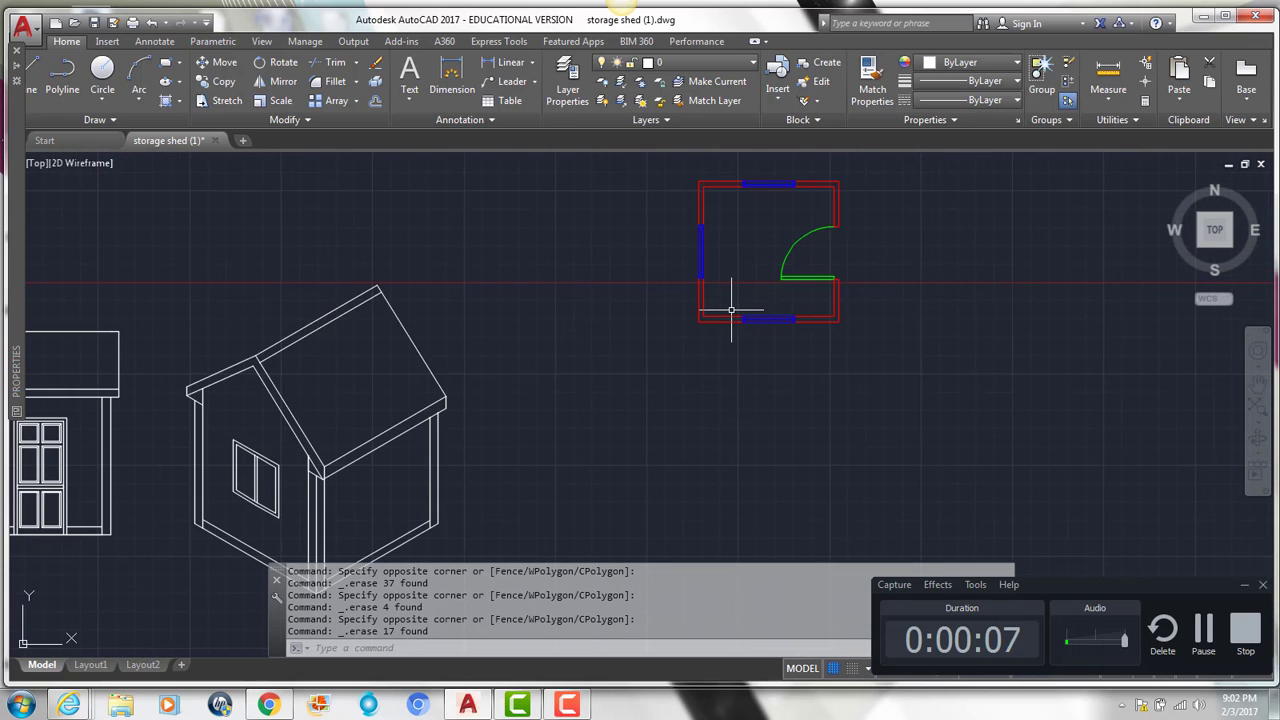
Try a horizontal construction line through the lower-left outer corner of the colored floor plan, and undo it.
{"action": "type", "text": "XL"}
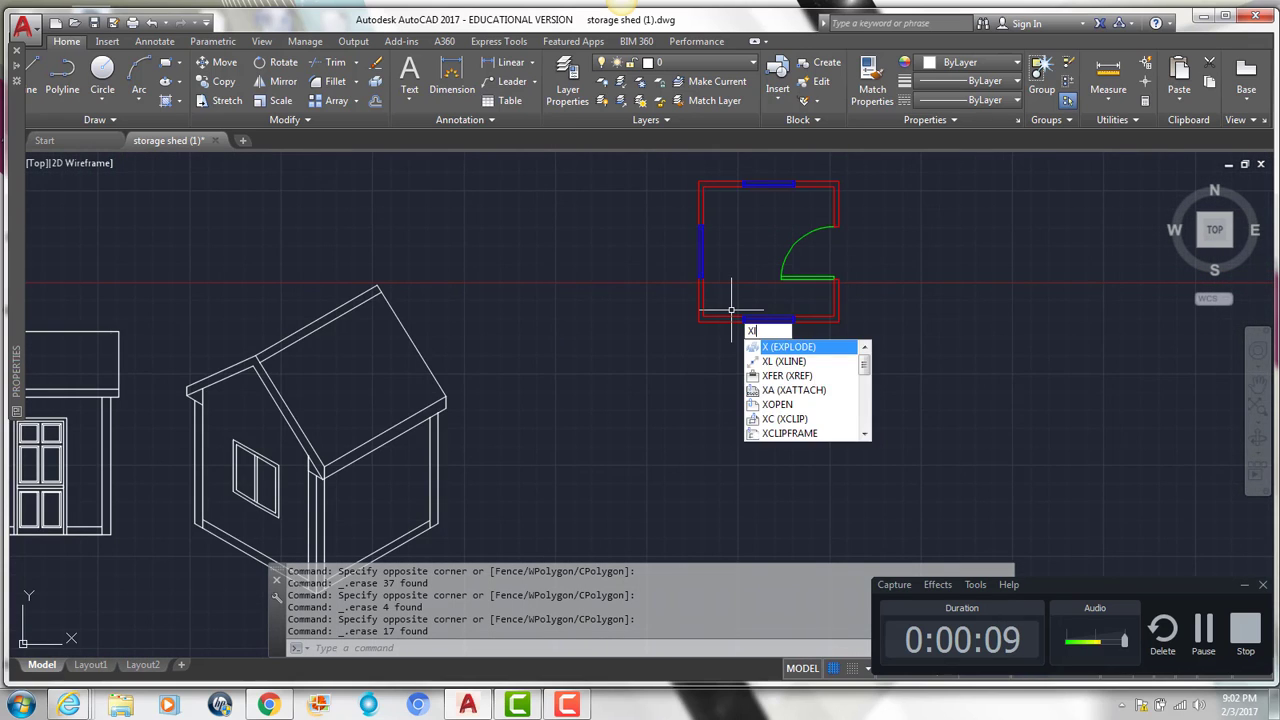
{"action": "key", "text": "Return"}
{"action": "scroll", "coordinate": [688, 320], "scroll_direction": "up", "scroll_amount": 2}
{"action": "left_click", "coordinate": [688, 320]}
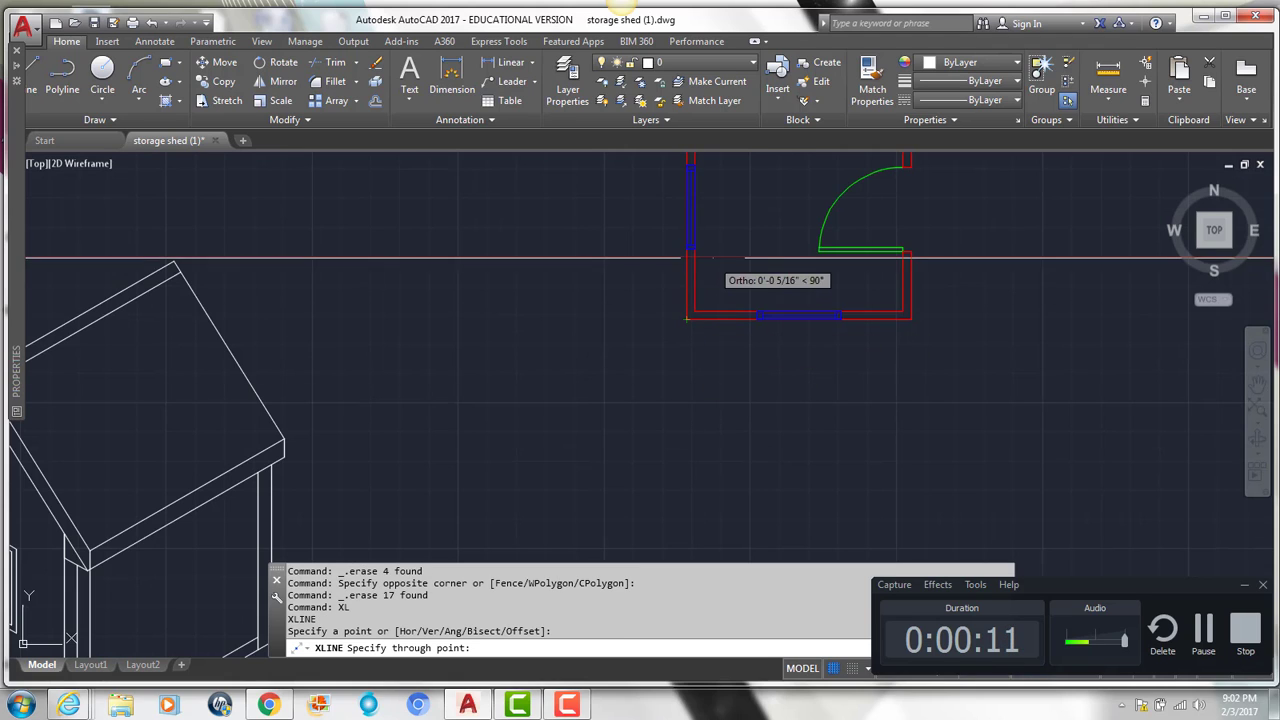
{"action": "left_click", "coordinate": [692, 322]}
{"action": "key", "text": "Return"}
{"action": "scroll", "coordinate": [710, 285], "scroll_direction": "up", "scroll_amount": 2}
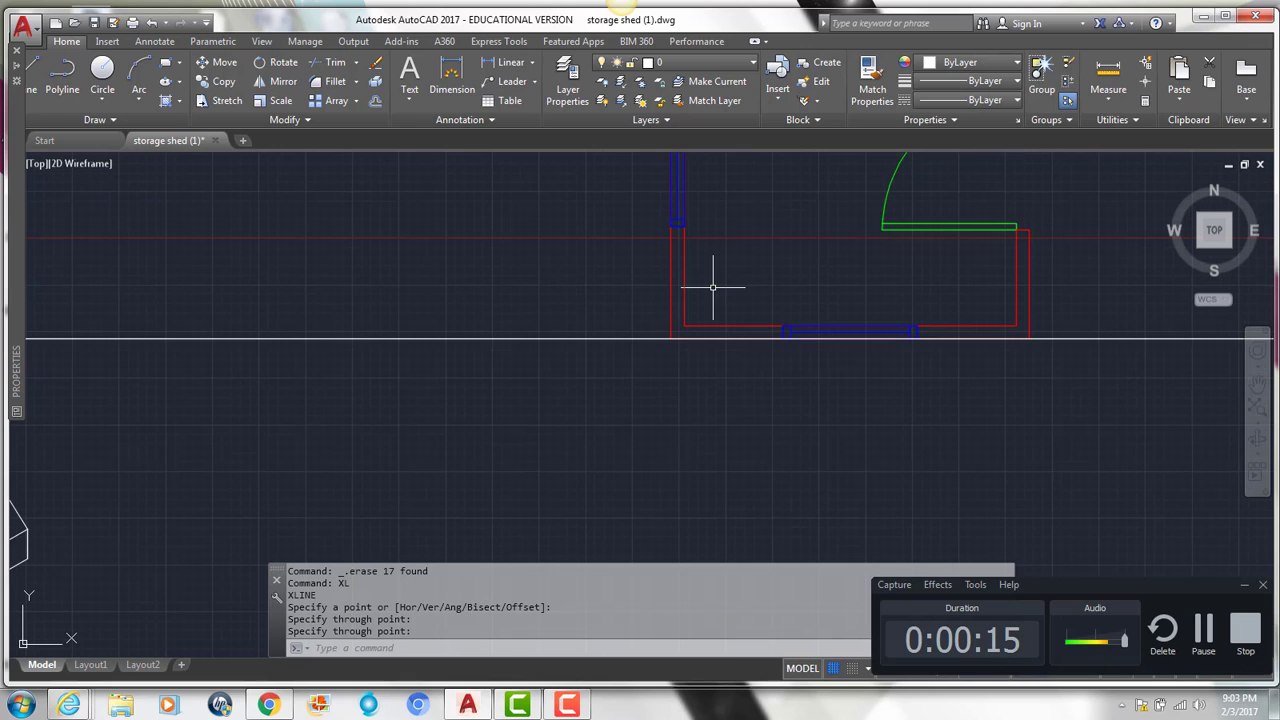
{"action": "scroll", "coordinate": [606, 376], "scroll_direction": "down", "scroll_amount": 1}
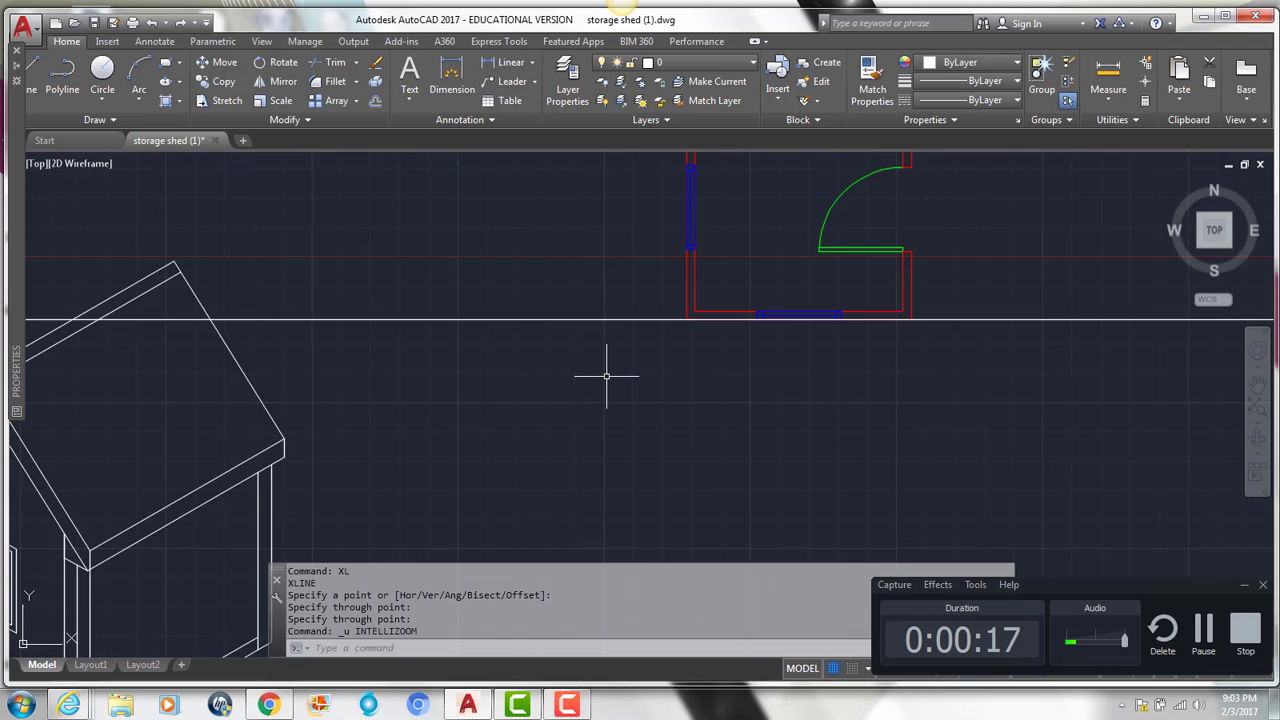
{"action": "key", "text": "ctrl+z"}
Draw a vertical construction line through the colored floor plan with XLINE.
{"action": "type", "text": "xl"}
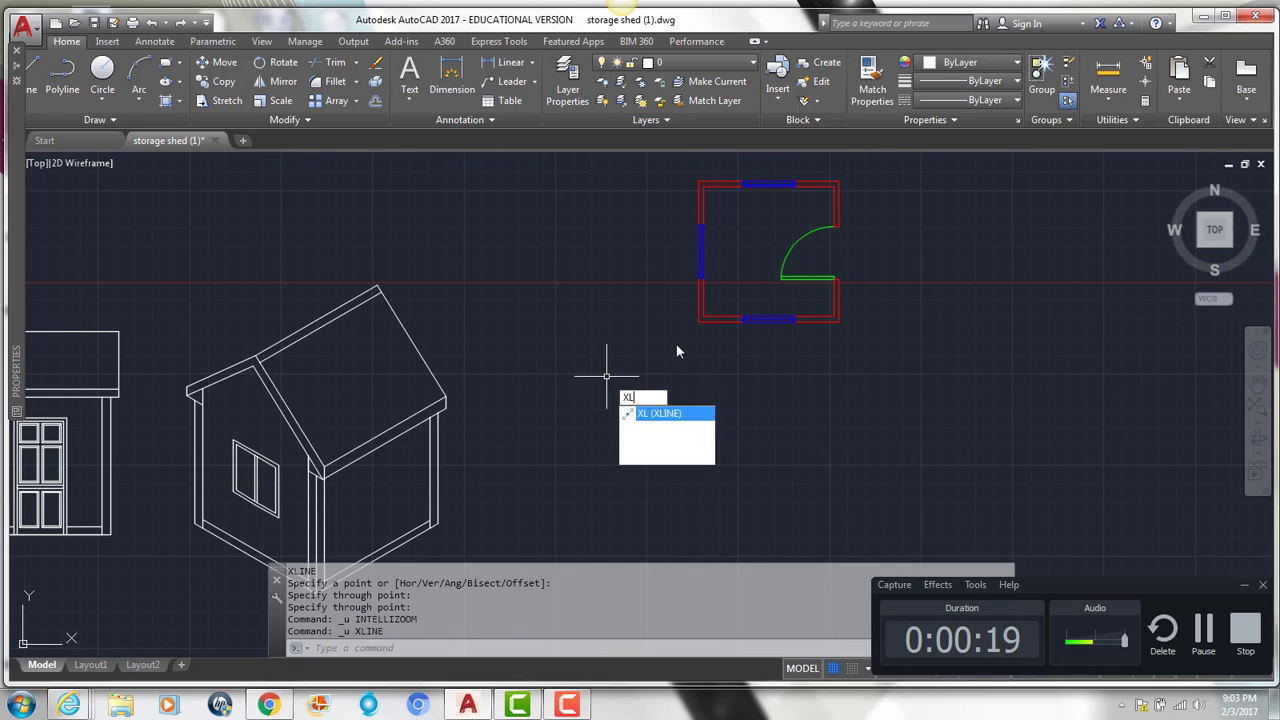
{"action": "key", "text": "Return"}
{"action": "scroll", "coordinate": [708, 308], "scroll_direction": "up", "scroll_amount": 2}
{"action": "left_click", "coordinate": [709, 309]}
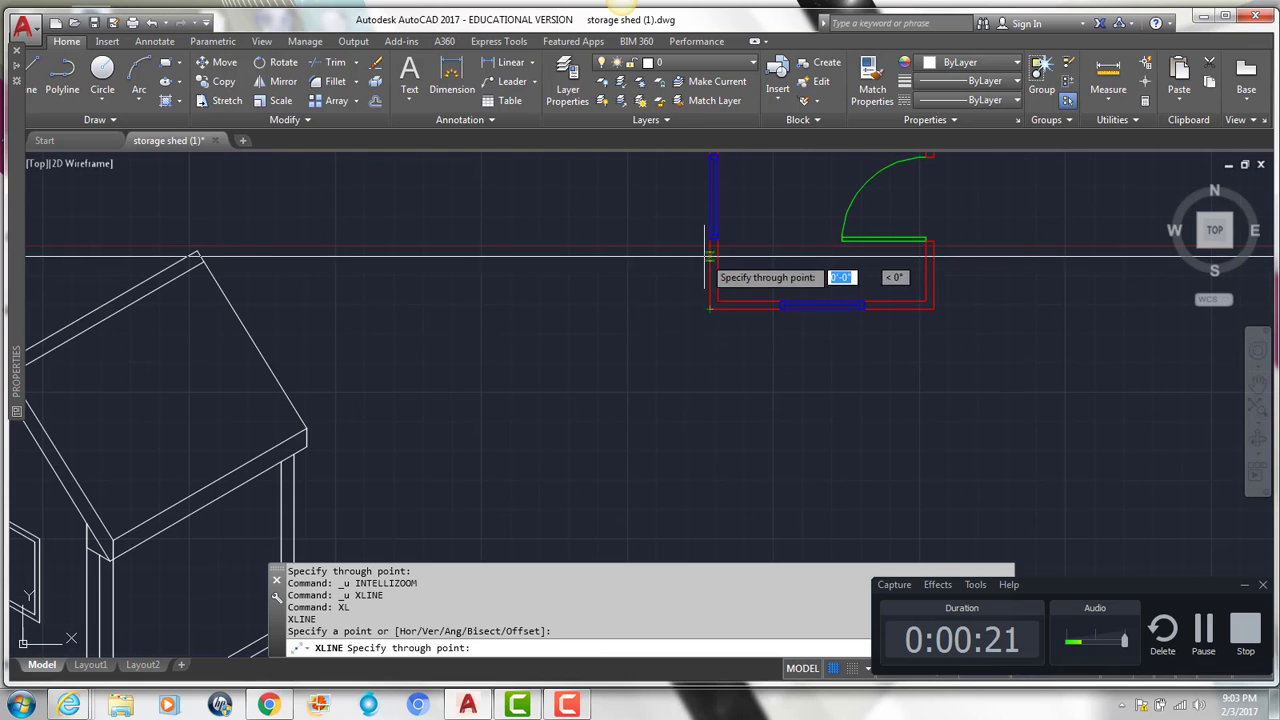
{"action": "left_click", "coordinate": [828, 301]}
{"action": "key", "text": "Escape"}
Move the vertical construction line onto the lower-left outer corner of the colored floor plan.
{"action": "left_click", "coordinate": [845, 282]}
{"action": "left_click", "coordinate": [810, 272]}
{"action": "key", "text": "Return"}
{"action": "scroll", "coordinate": [820, 272], "scroll_direction": "up", "scroll_amount": 2}
{"action": "left_click", "coordinate": [843, 355]}
{"action": "left_click", "coordinate": [538, 370]}
Copy the vertical construction line to both edges of the lower window and to the plan's lower-right outer corner.
{"action": "left_click", "coordinate": [557, 508]}
{"action": "left_click", "coordinate": [504, 492]}
{"action": "type", "text": "co"}
{"action": "key", "text": "Return"}
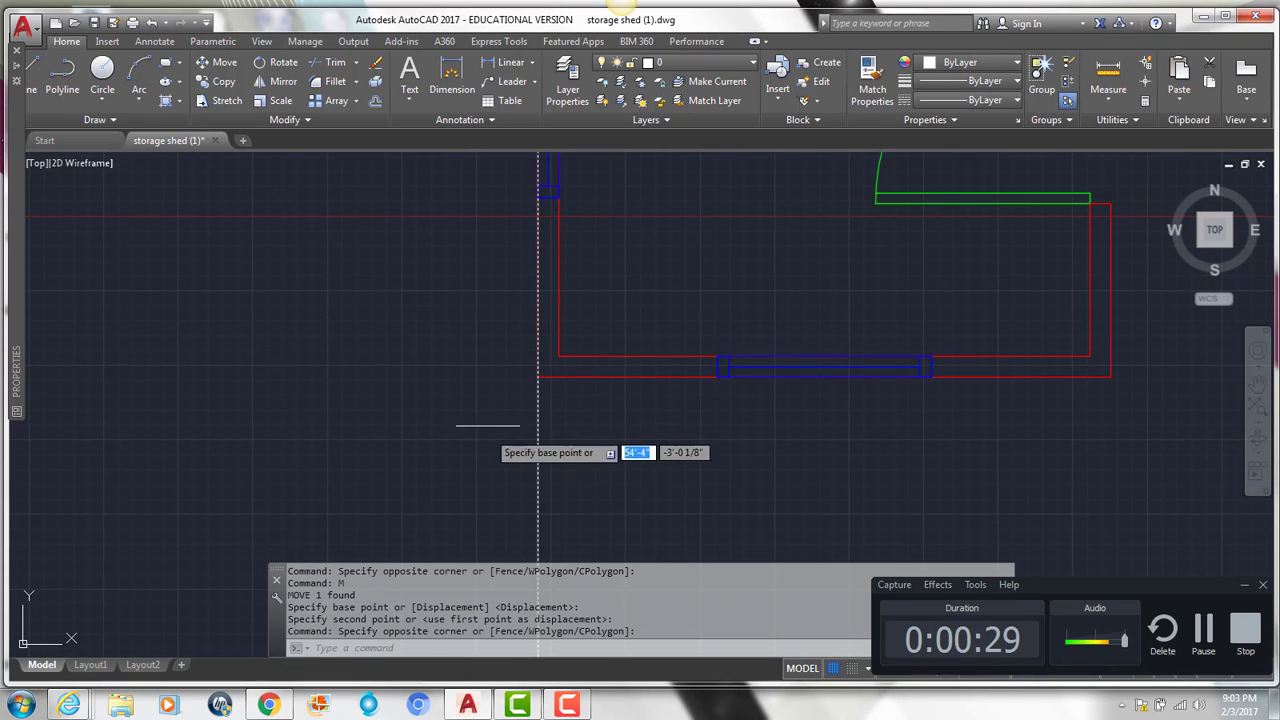
{"action": "left_click", "coordinate": [538, 370]}
{"action": "left_click", "coordinate": [717, 368]}
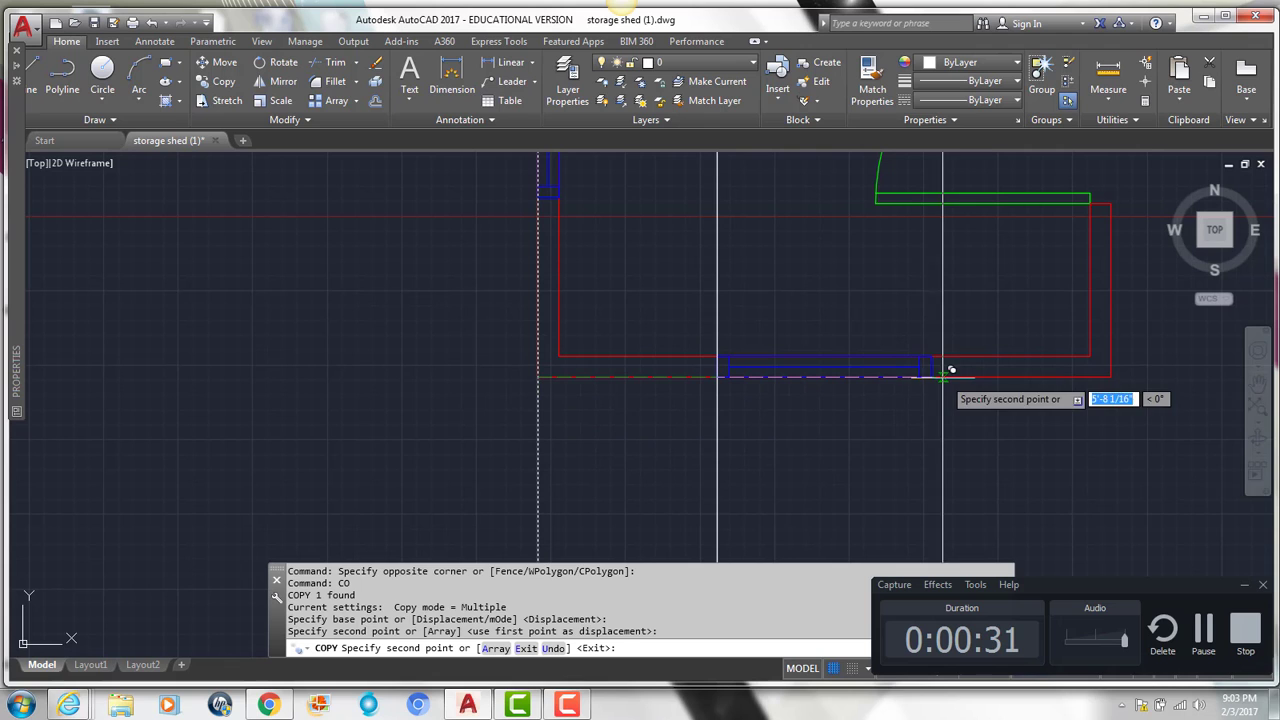
{"action": "left_click", "coordinate": [932, 370]}
{"action": "left_click", "coordinate": [1110, 372]}
{"action": "key", "text": "Return"}
Review the running object snap modes in the drafting settings.
{"action": "scroll", "coordinate": [745, 374], "scroll_direction": "down", "scroll_amount": 5}
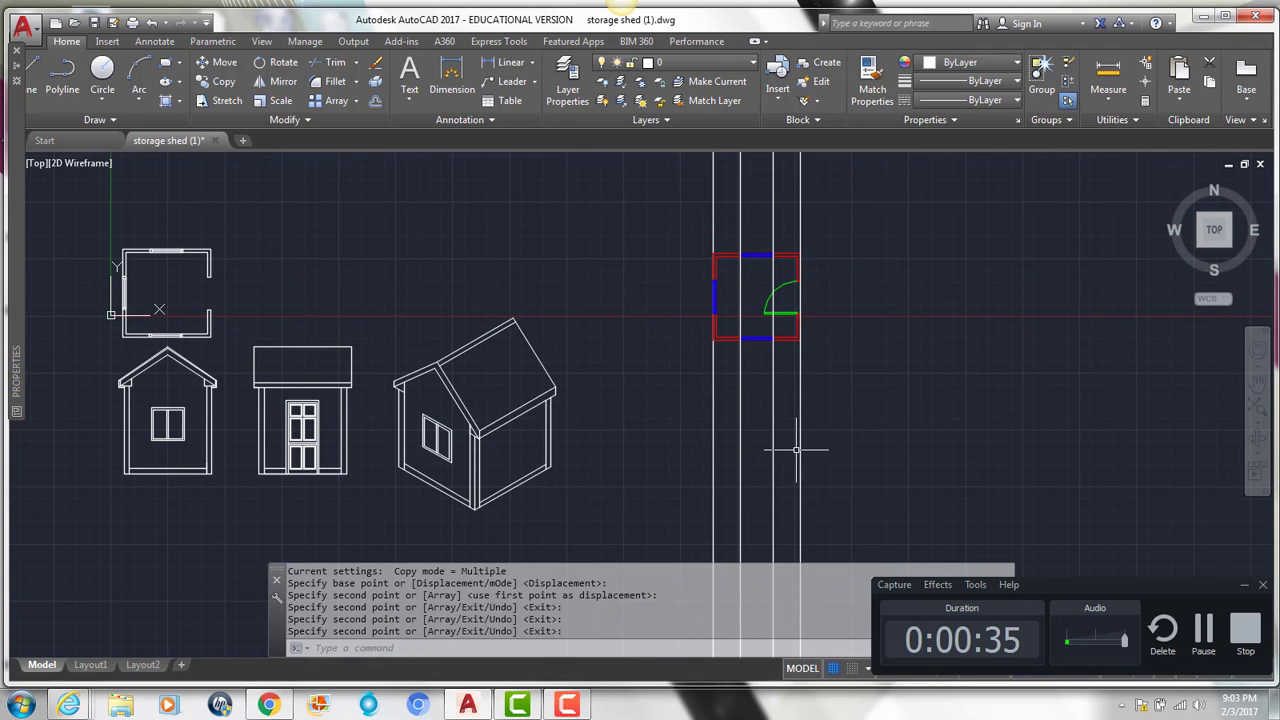
{"action": "scroll", "coordinate": [814, 396], "scroll_direction": "up", "scroll_amount": 3}
{"action": "mouse_move", "coordinate": [715, 455]}
{"action": "middle_mouse_down"}
{"action": "mouse_move", "coordinate": [689, 390]}
{"action": "mouse_move", "coordinate": [683, 400]}
{"action": "middle_mouse_up"}
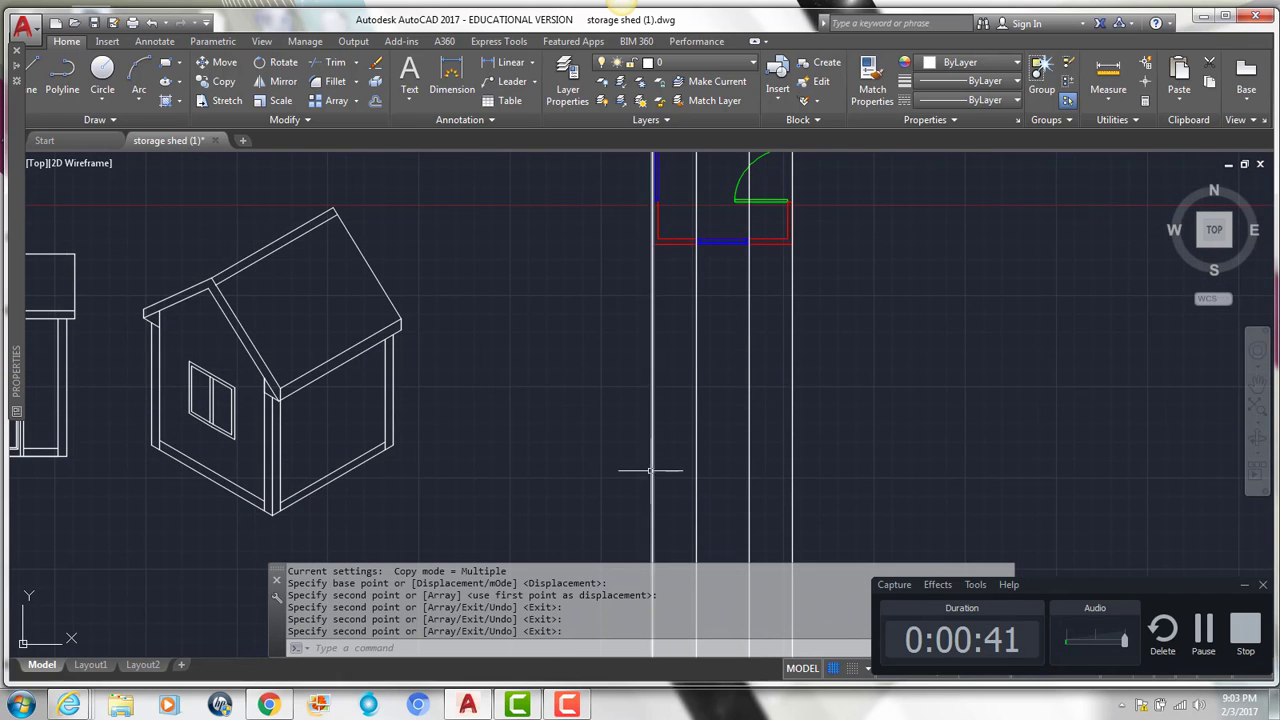
{"action": "middle_click_drag", "start_coordinate": [752, 215], "coordinate": [750, 255]}
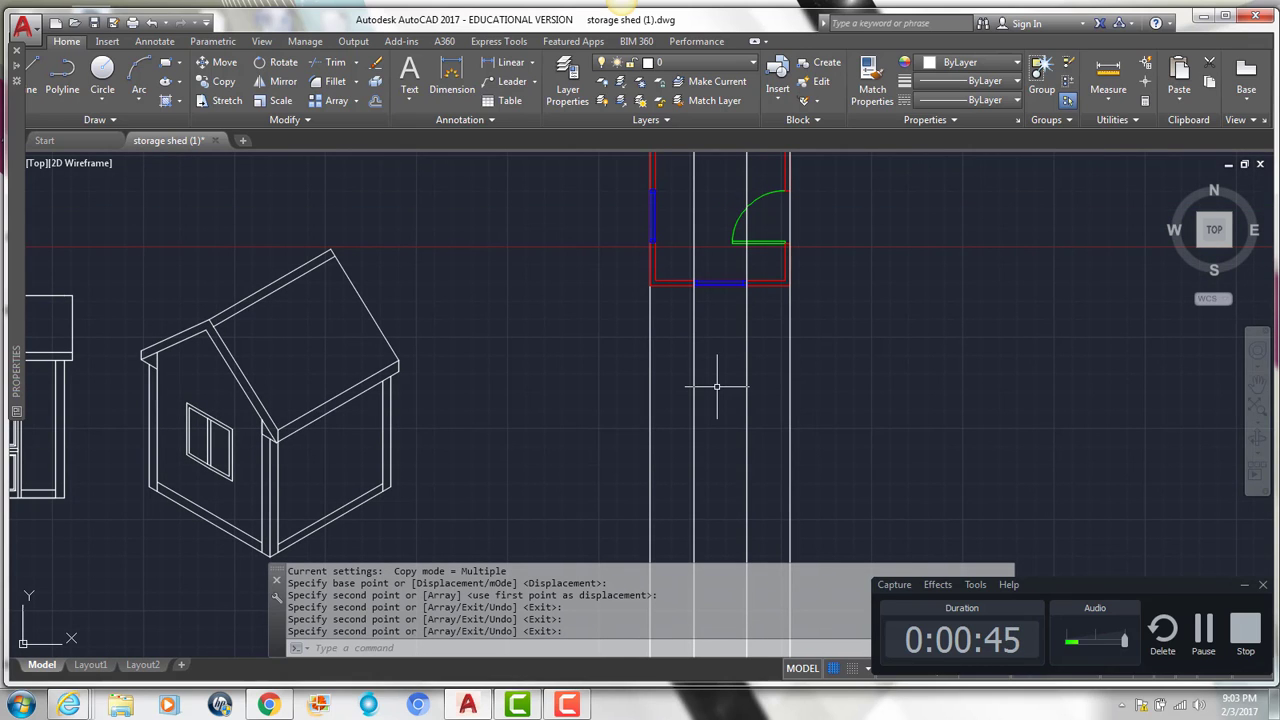
{"action": "type", "text": "os"}
{"action": "key", "text": "Return"}
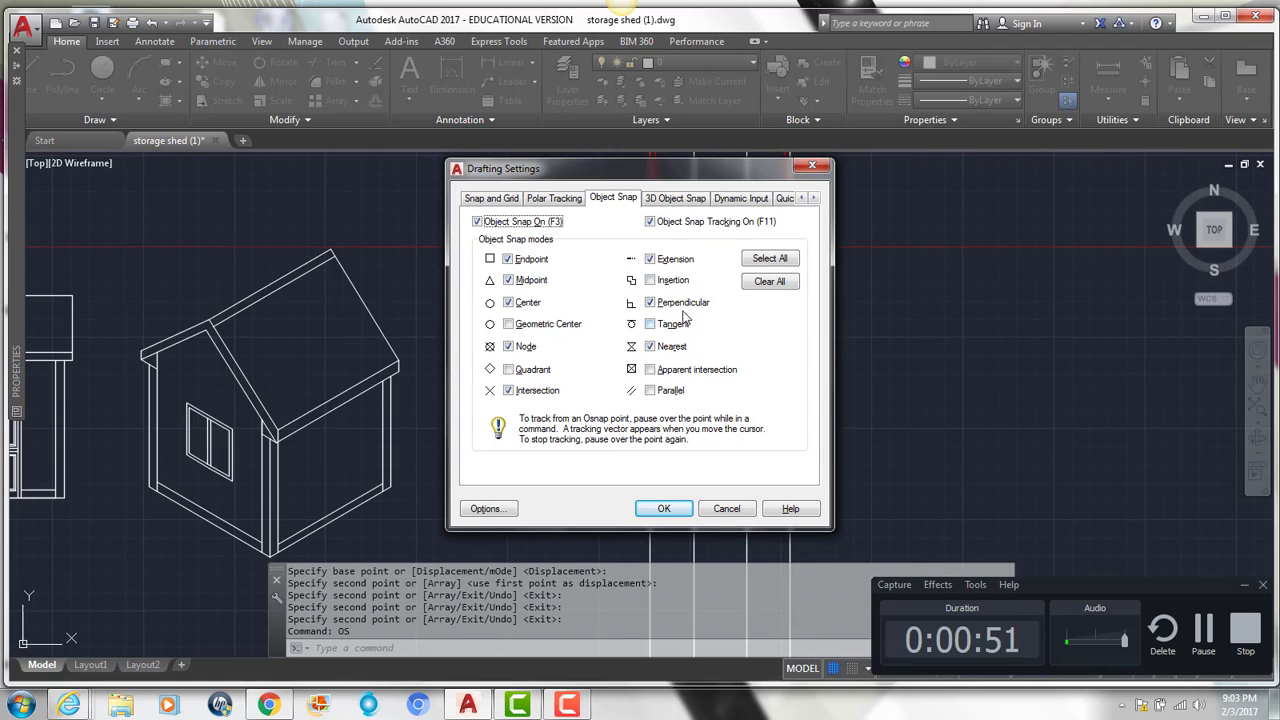
{"action": "left_click", "coordinate": [664, 509]}
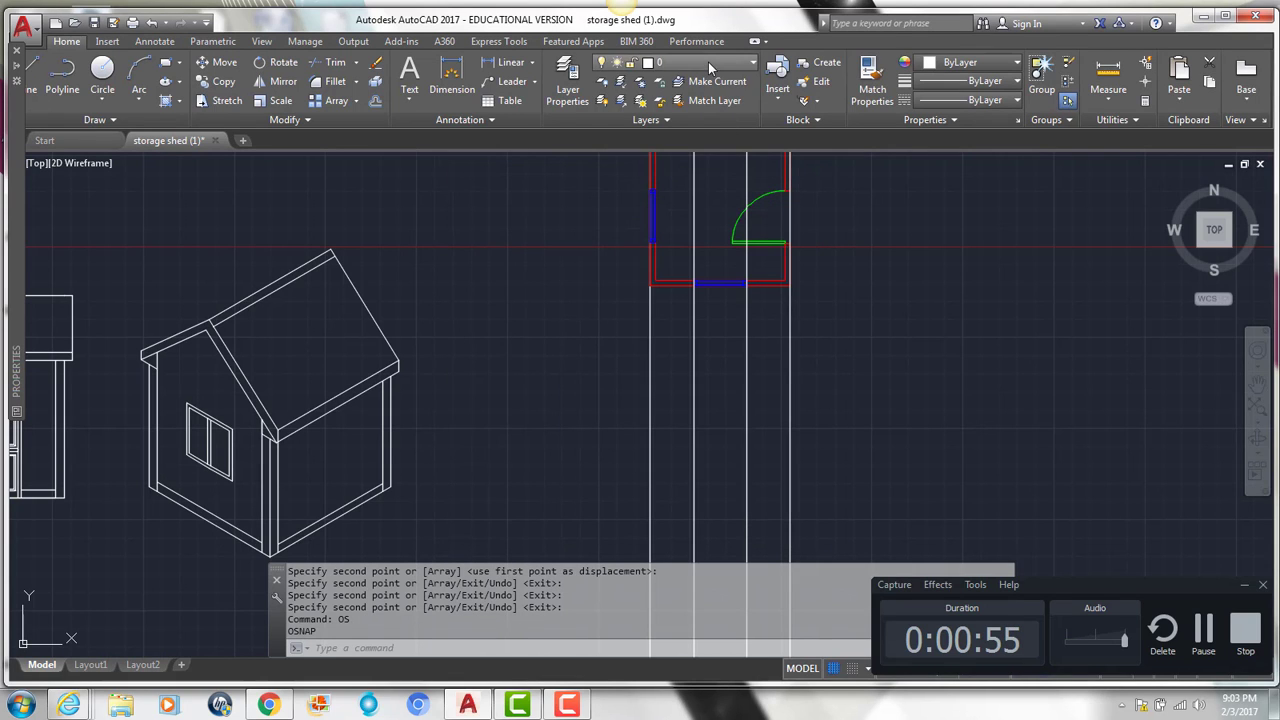
On the Walls layer, draw a base line between the outer construction lines below the plan and an 8' wall line up from its right end.
{"action": "left_click", "coordinate": [708, 62]}
{"action": "left_click", "coordinate": [680, 157]}
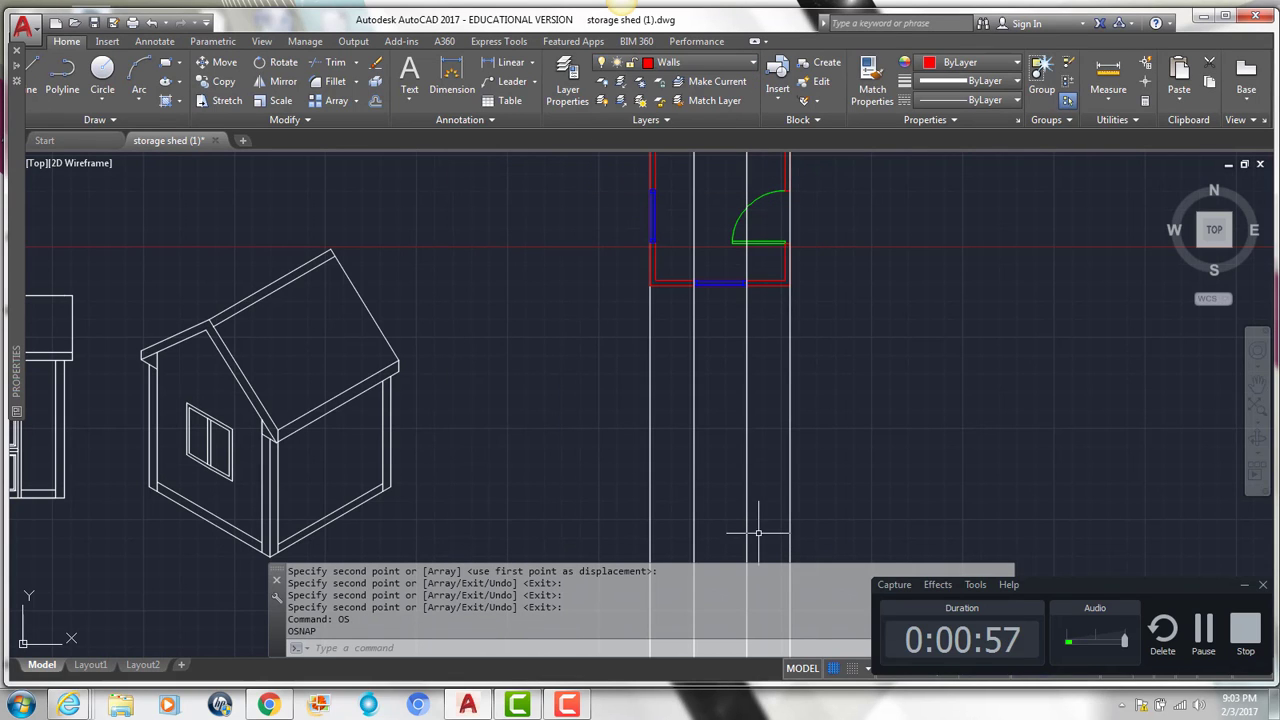
{"action": "type", "text": "l"}
{"action": "key", "text": "Return"}
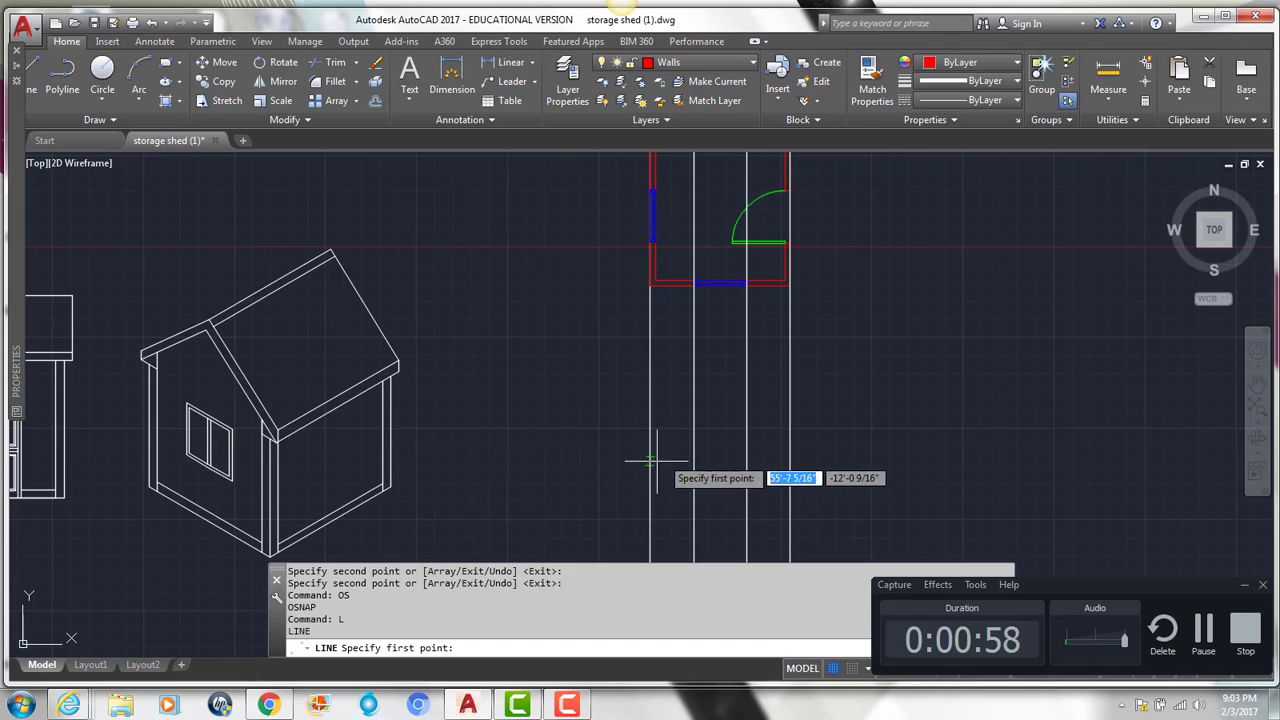
{"action": "left_click", "coordinate": [651, 519]}
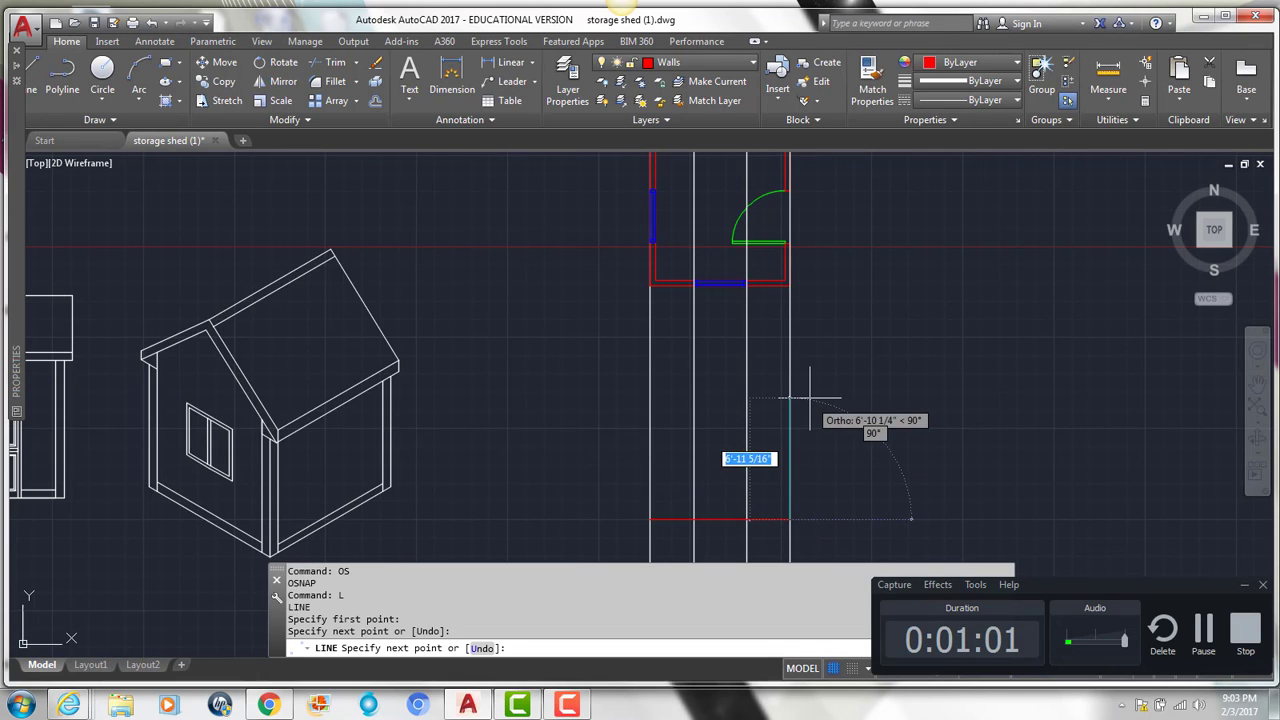
{"action": "type", "text": "8'"}
{"action": "key", "text": "Return"}
{"action": "key", "text": "Return"}
Draw an 8' vertical wall line up from the left end of the base line.
{"action": "type", "text": "l"}
{"action": "key", "text": "Return"}
{"action": "left_click", "coordinate": [651, 521]}
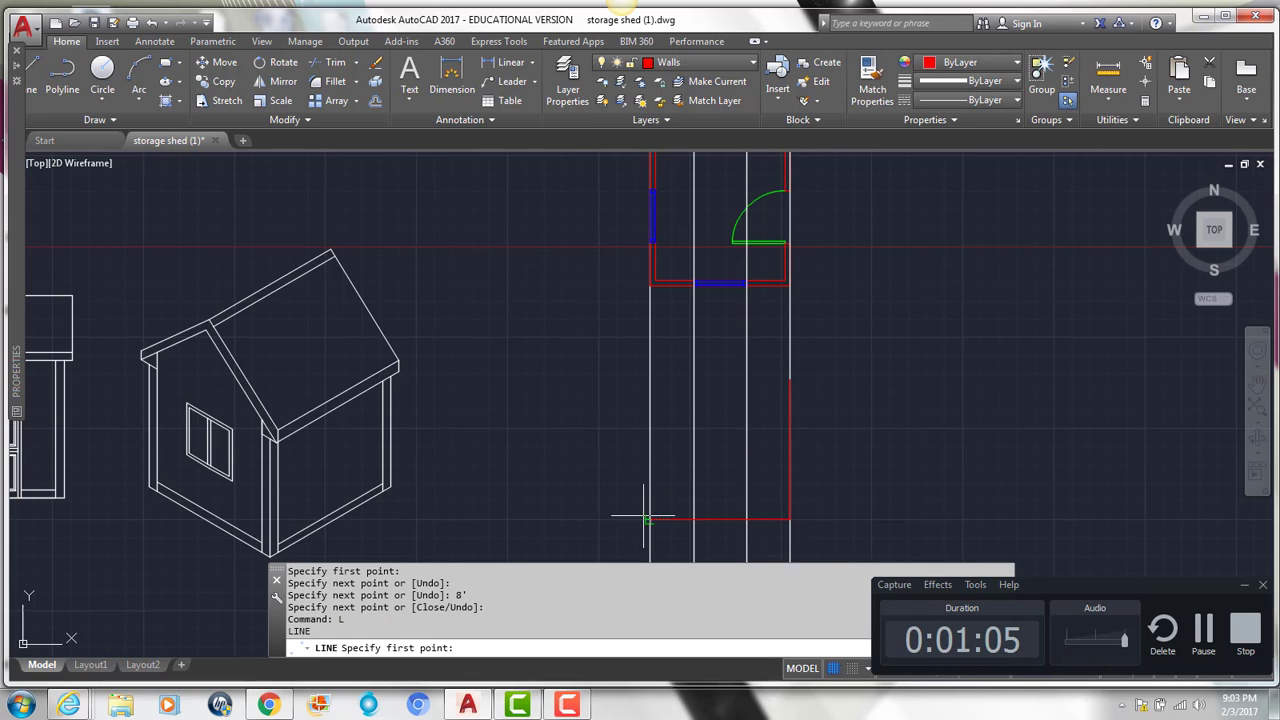
{"action": "type", "text": "8'"}
{"action": "key", "text": "Return"}
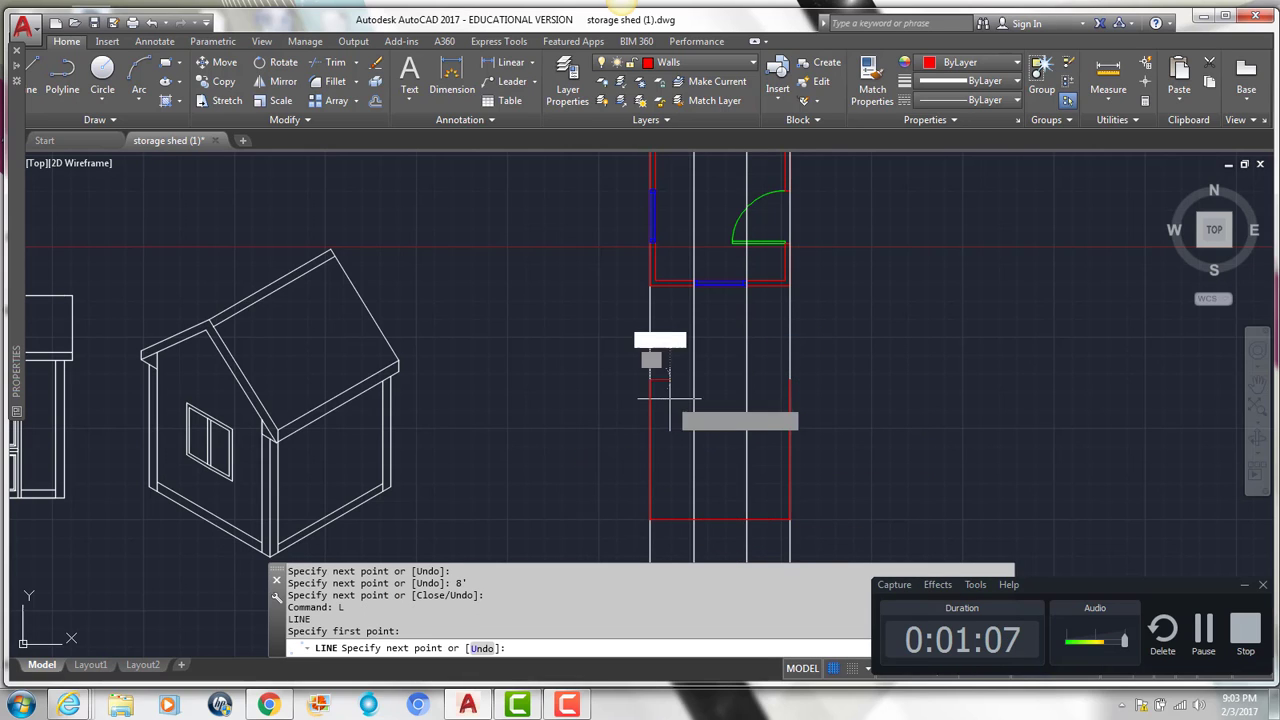
{"action": "key", "text": "Return"}
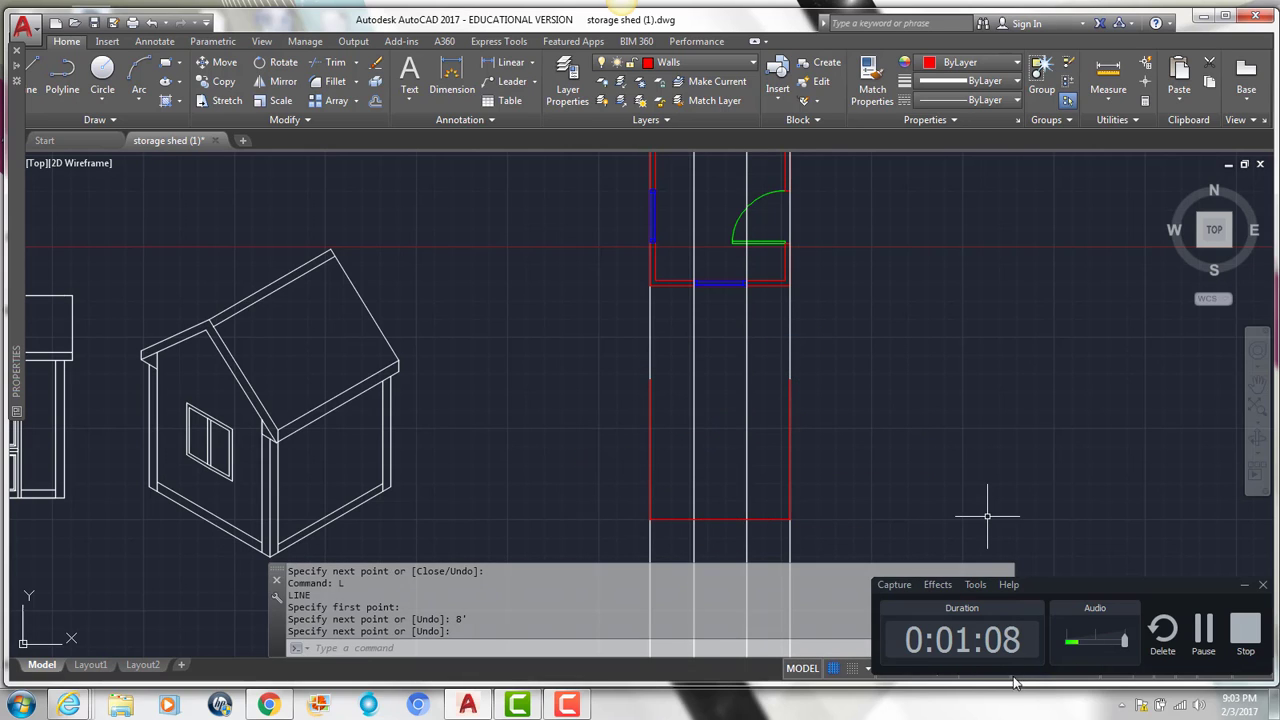
{"action": "left_click", "coordinate": [1204, 632]}
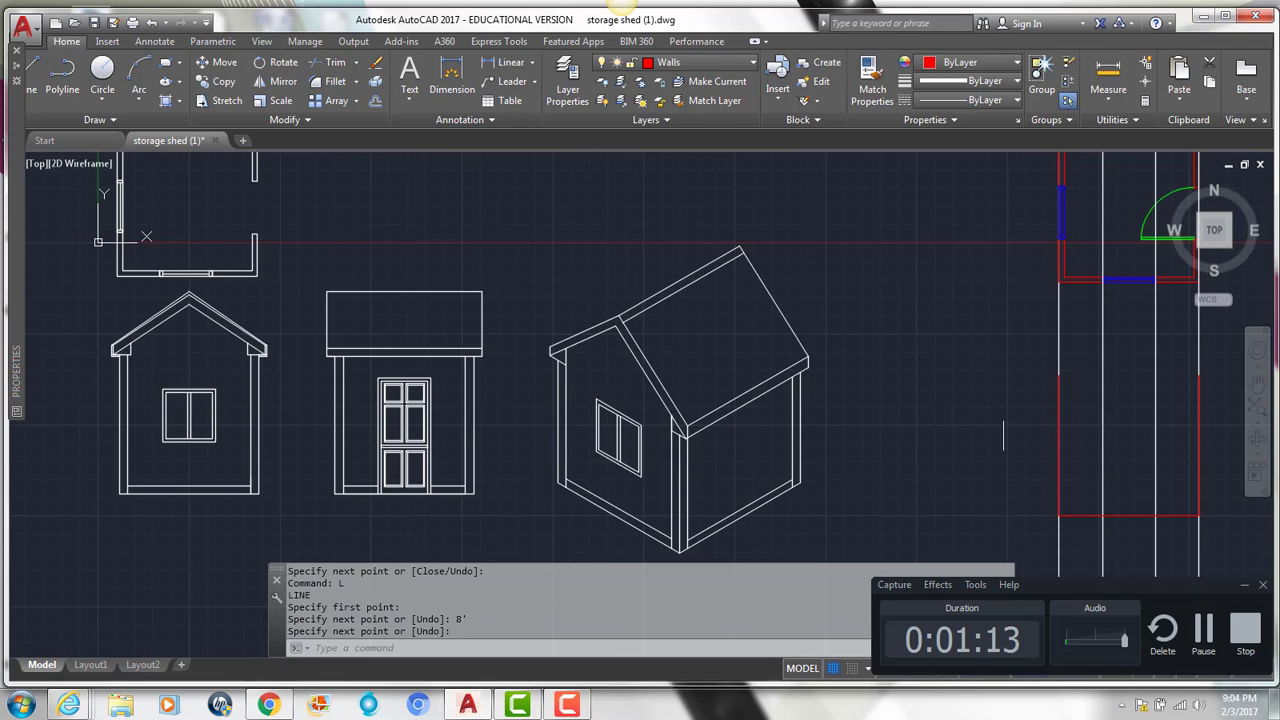
{"action": "middle_click_drag", "start_coordinate": [1154, 328], "coordinate": [1041, 316]}
{"action": "scroll", "coordinate": [1041, 316], "scroll_direction": "up", "scroll_amount": 2}
{"action": "scroll", "coordinate": [977, 300], "scroll_direction": "down", "scroll_amount": 2}
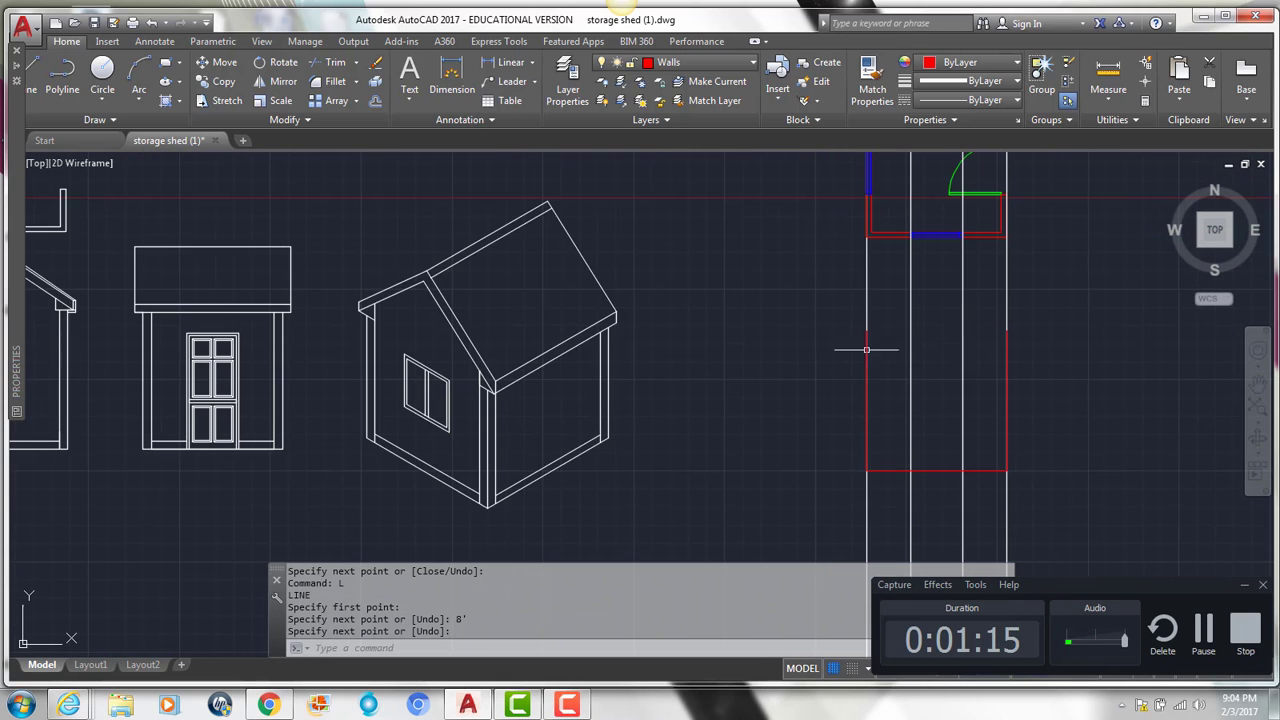
{"action": "mouse_move", "coordinate": [843, 324]}
{"action": "middle_mouse_down"}
{"action": "mouse_move", "coordinate": [871, 344]}
{"action": "mouse_move", "coordinate": [917, 343]}
{"action": "middle_mouse_up"}
{"action": "key", "text": "ctrl+1"}
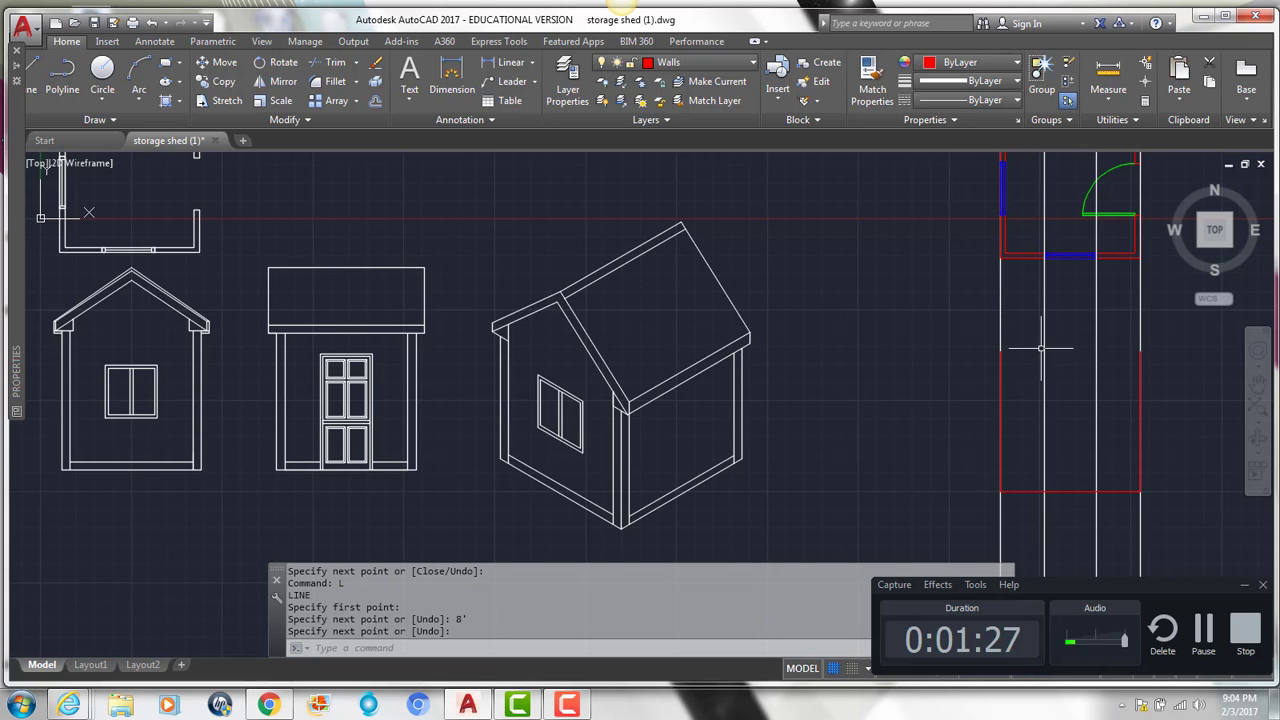
Draw a roof-pitch triangle beside the left wall line with a 12" horizontal run, an 8" vertical rise and a closing slope.
{"action": "scroll", "coordinate": [1000, 370], "scroll_direction": "up", "scroll_amount": 4}
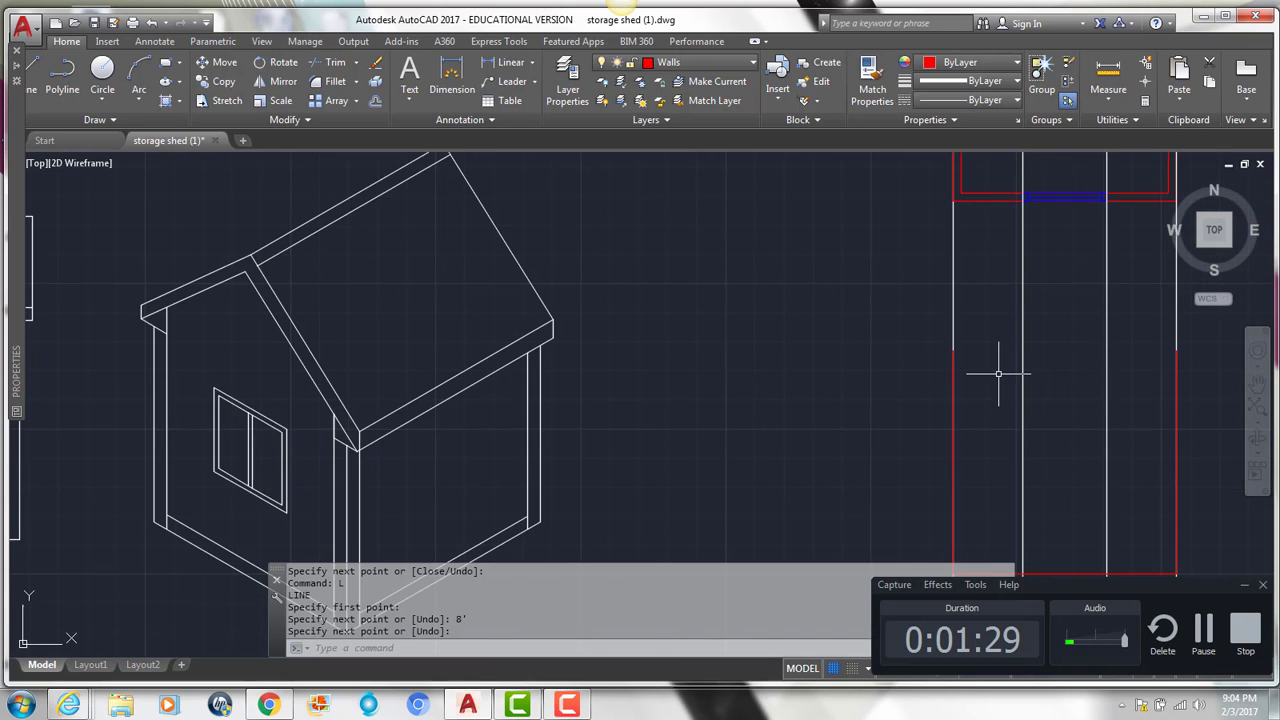
{"action": "type", "text": "l"}
{"action": "key", "text": "Return"}
{"action": "left_click", "coordinate": [750, 362]}
{"action": "type", "text": "12"}
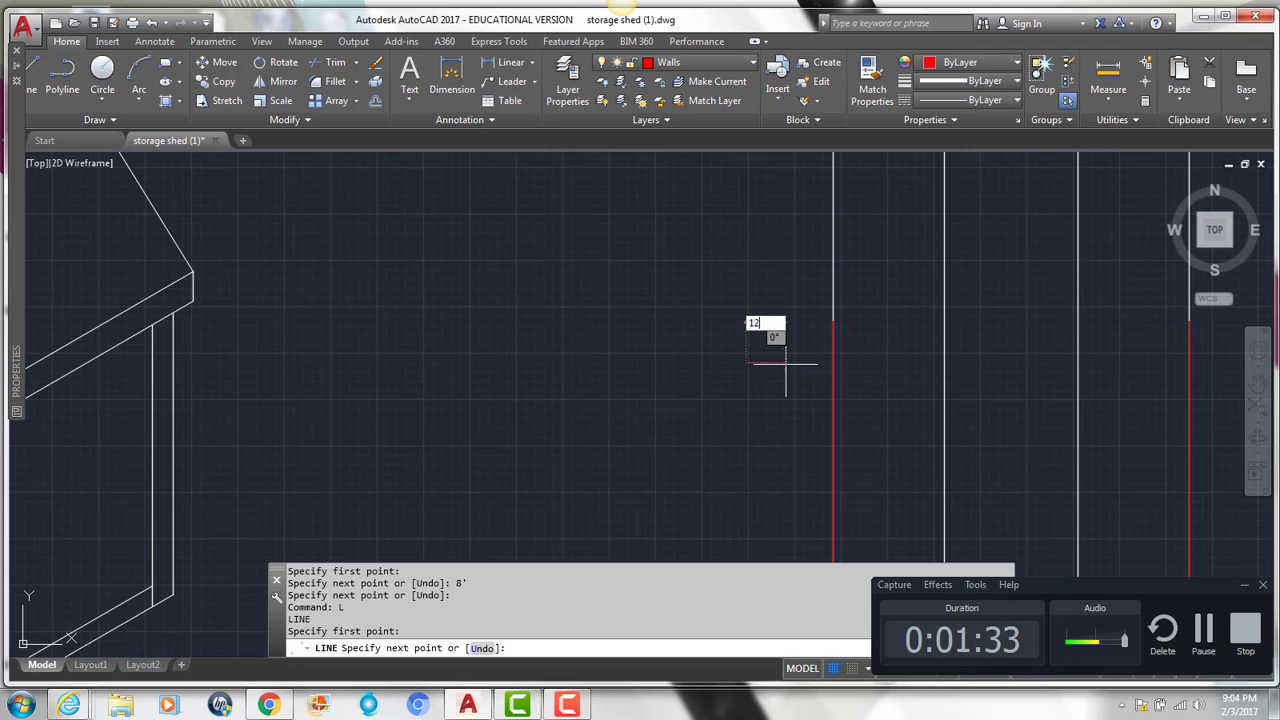
{"action": "type", "text": "\""}
{"action": "key", "text": "Return"}
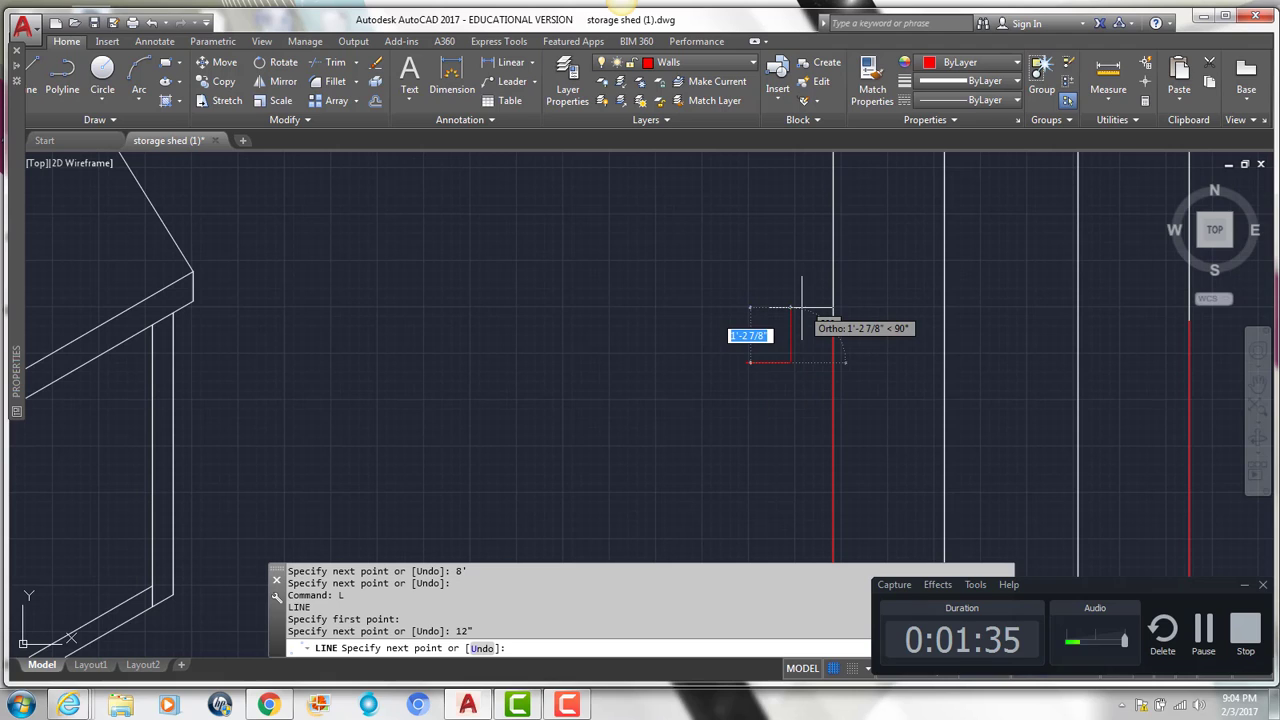
{"action": "type", "text": "8\""}
{"action": "key", "text": "Return"}
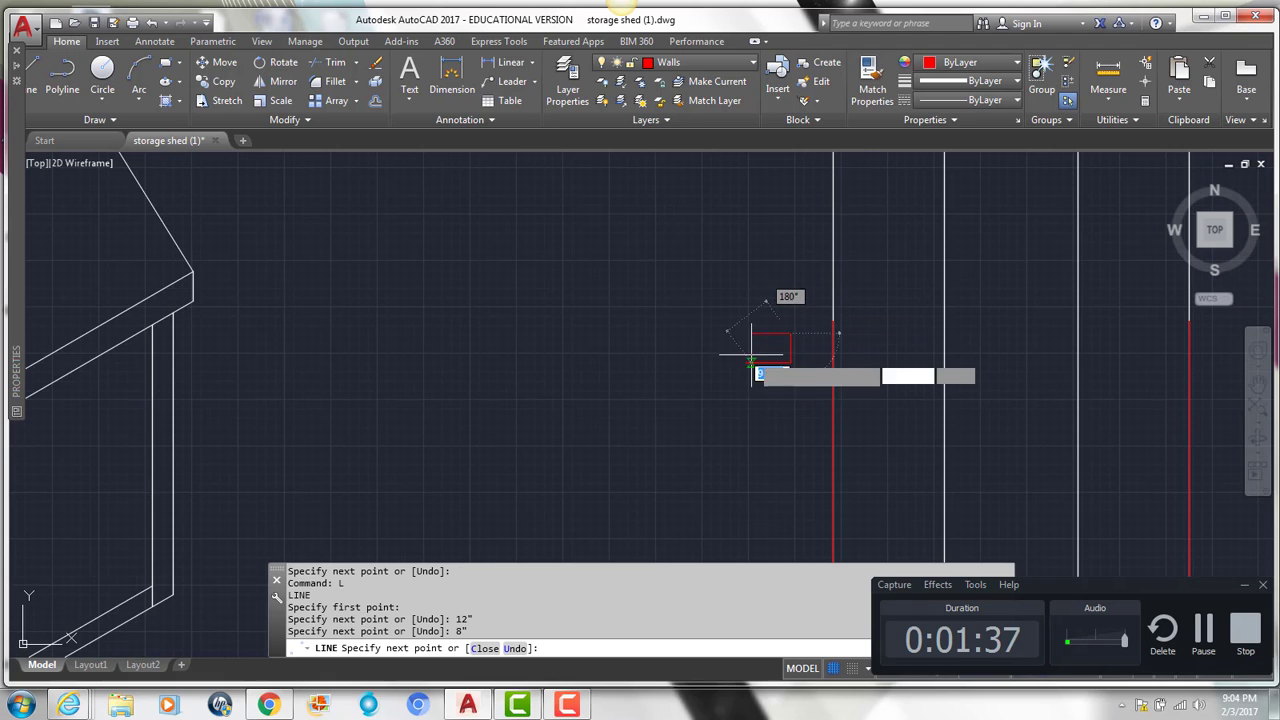
{"action": "left_click", "coordinate": [745, 362]}
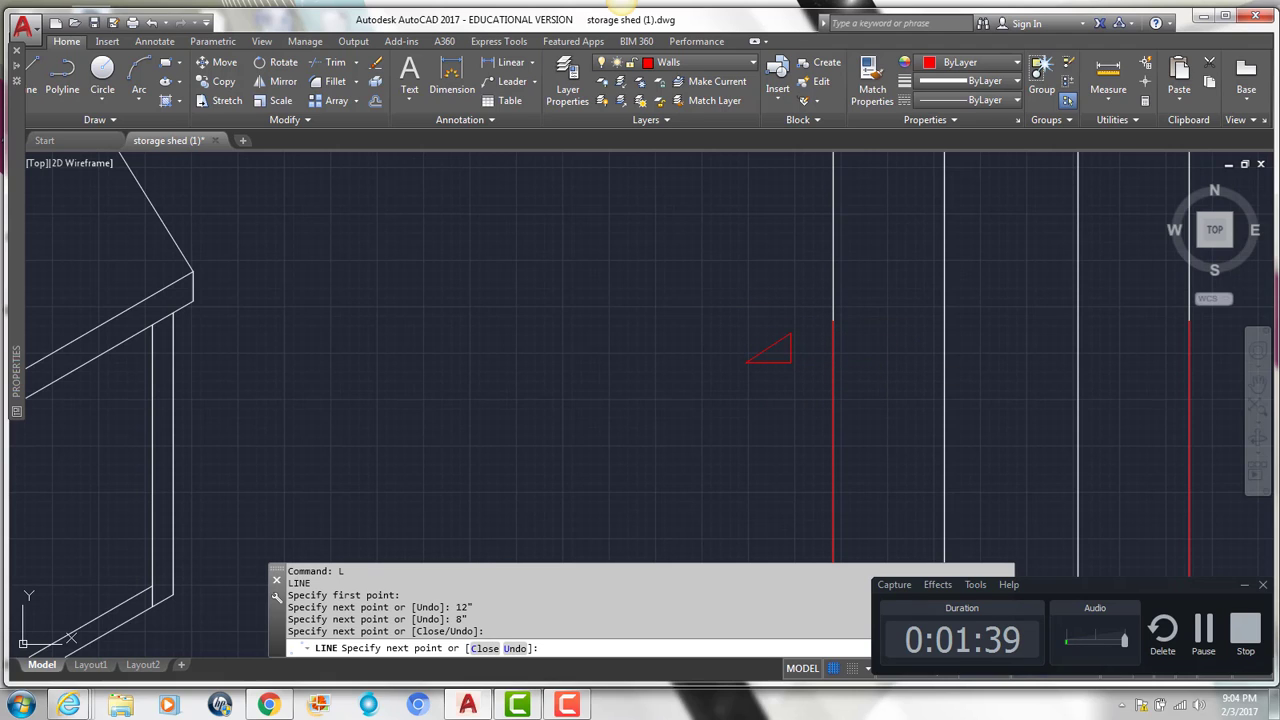
{"action": "key", "text": "Return"}
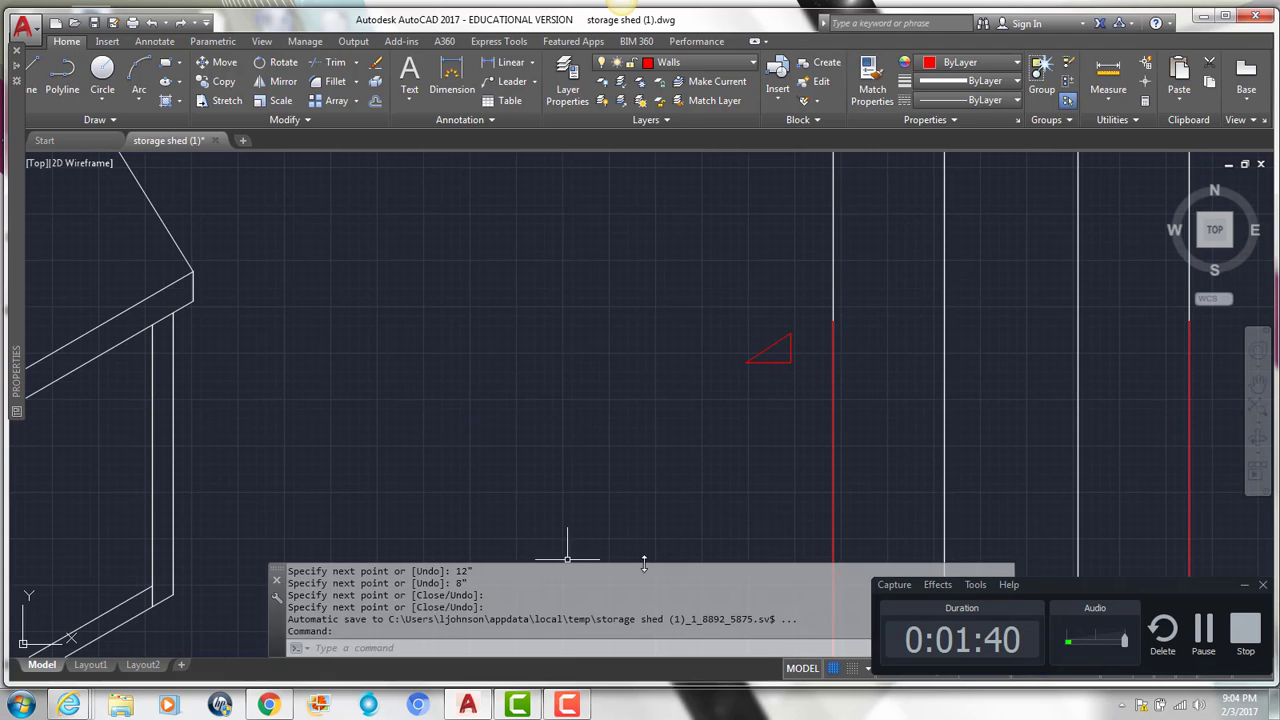
{"action": "left_click", "coordinate": [1195, 630]}
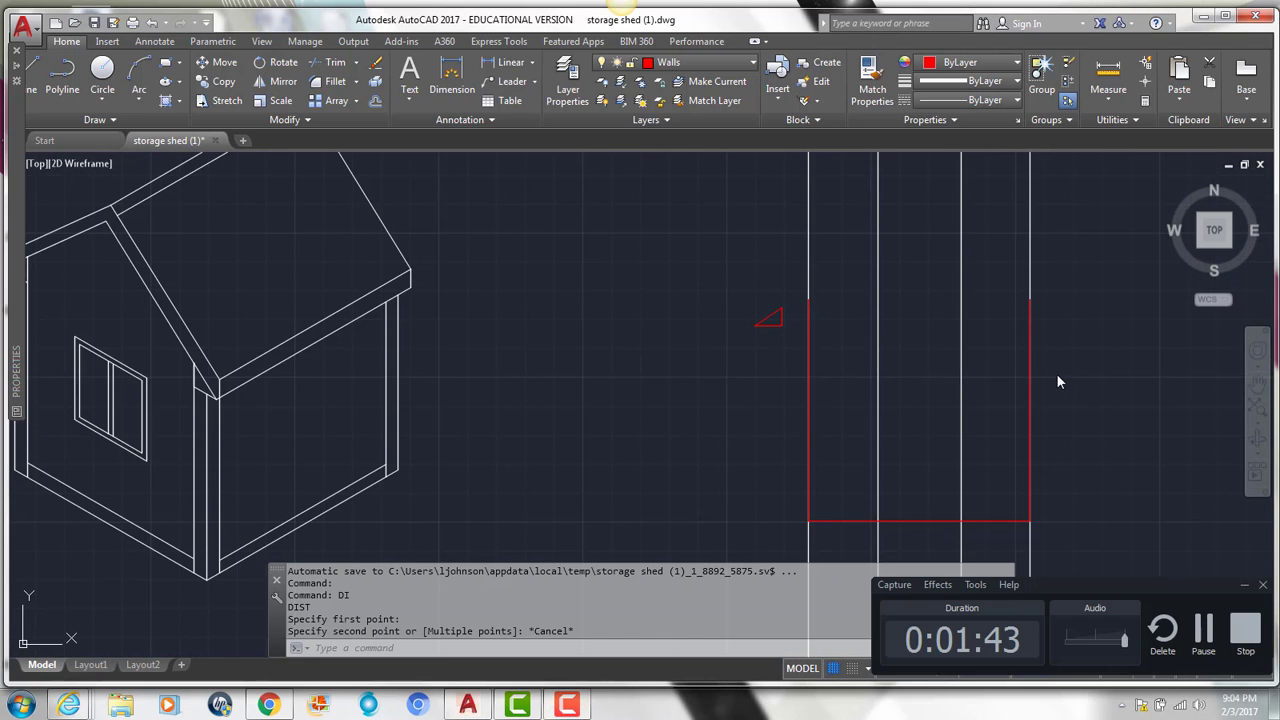
Move the roof-pitch triangle by its lower-left corner to the top end of the left wall line.
{"action": "scroll", "coordinate": [870, 318], "scroll_direction": "up", "scroll_amount": 2}
{"action": "left_click", "coordinate": [562, 272]}
{"action": "left_click", "coordinate": [745, 350]}
{"action": "type", "text": "m"}
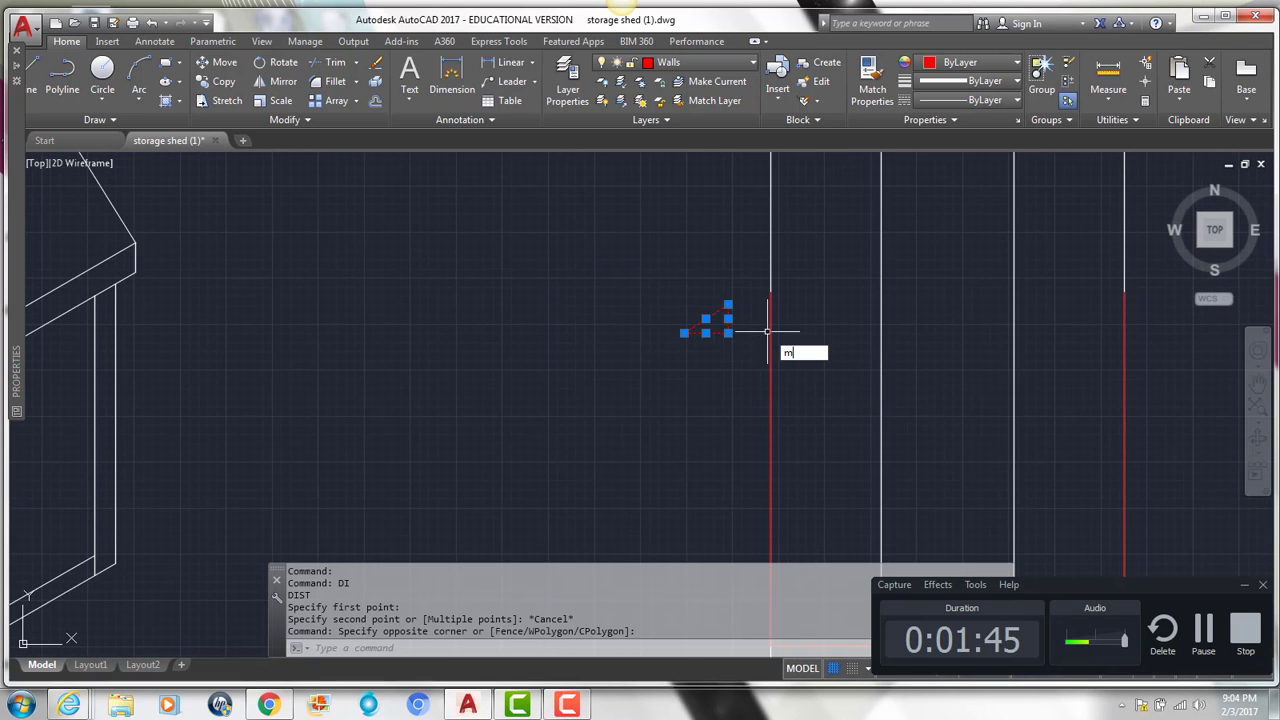
{"action": "scroll", "coordinate": [767, 331], "scroll_direction": "up", "scroll_amount": 2}
{"action": "key", "text": "Return"}
{"action": "left_click", "coordinate": [687, 362]}
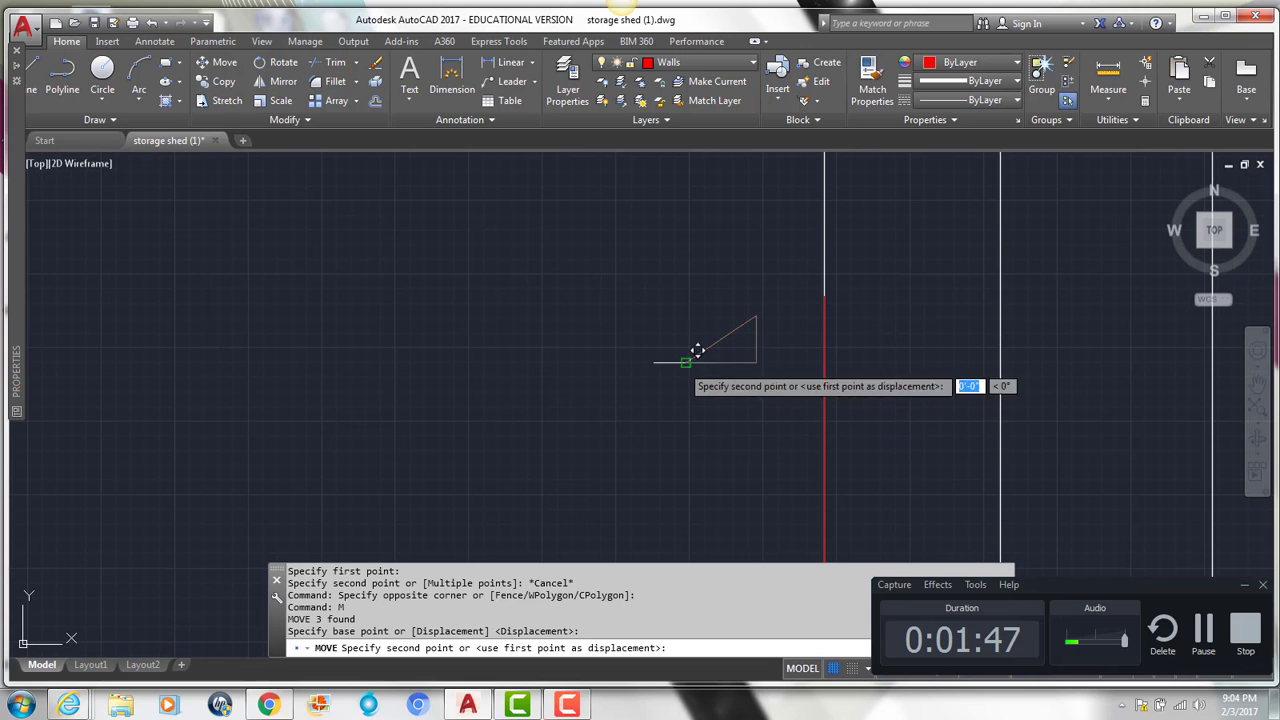
{"action": "left_click", "coordinate": [824, 296]}
Move the roof-pitch triangle 4" horizontally outward from the left wall line.
{"action": "left_click", "coordinate": [720, 174]}
{"action": "left_click", "coordinate": [934, 342]}
{"action": "type", "text": "m"}
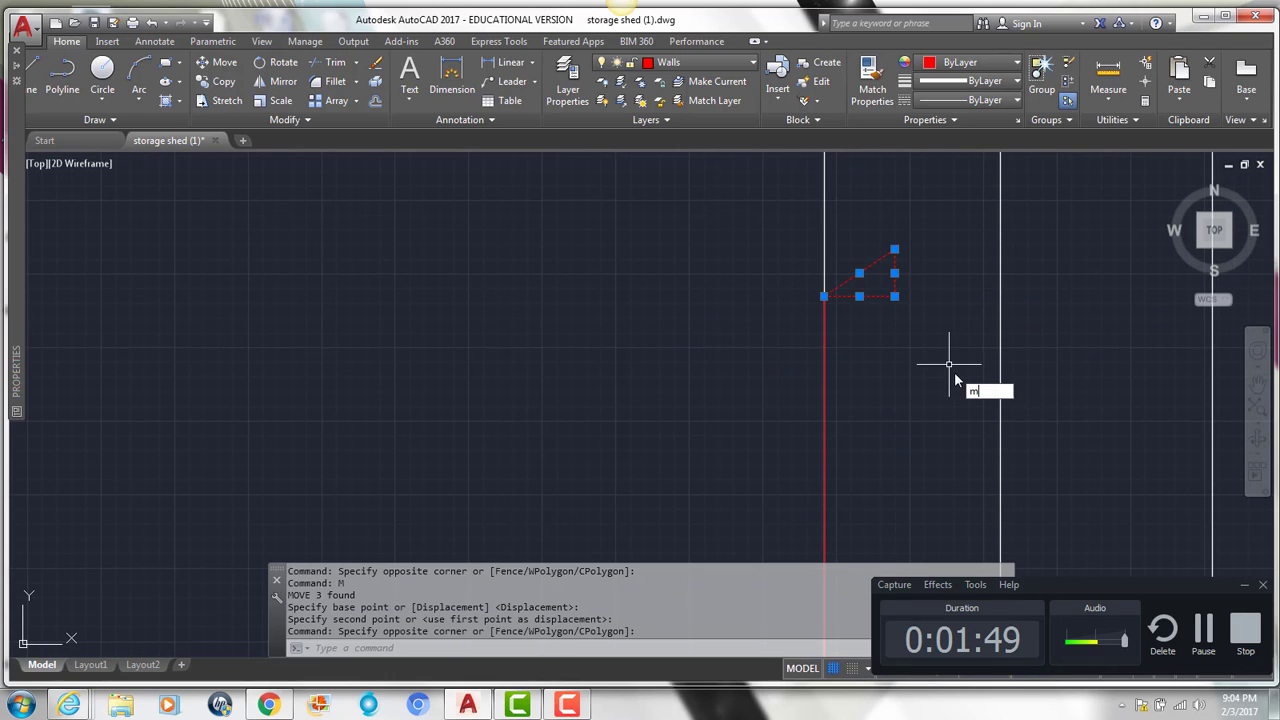
{"action": "key", "text": "Return"}
{"action": "left_click", "coordinate": [957, 357]}
{"action": "type", "text": "4"}
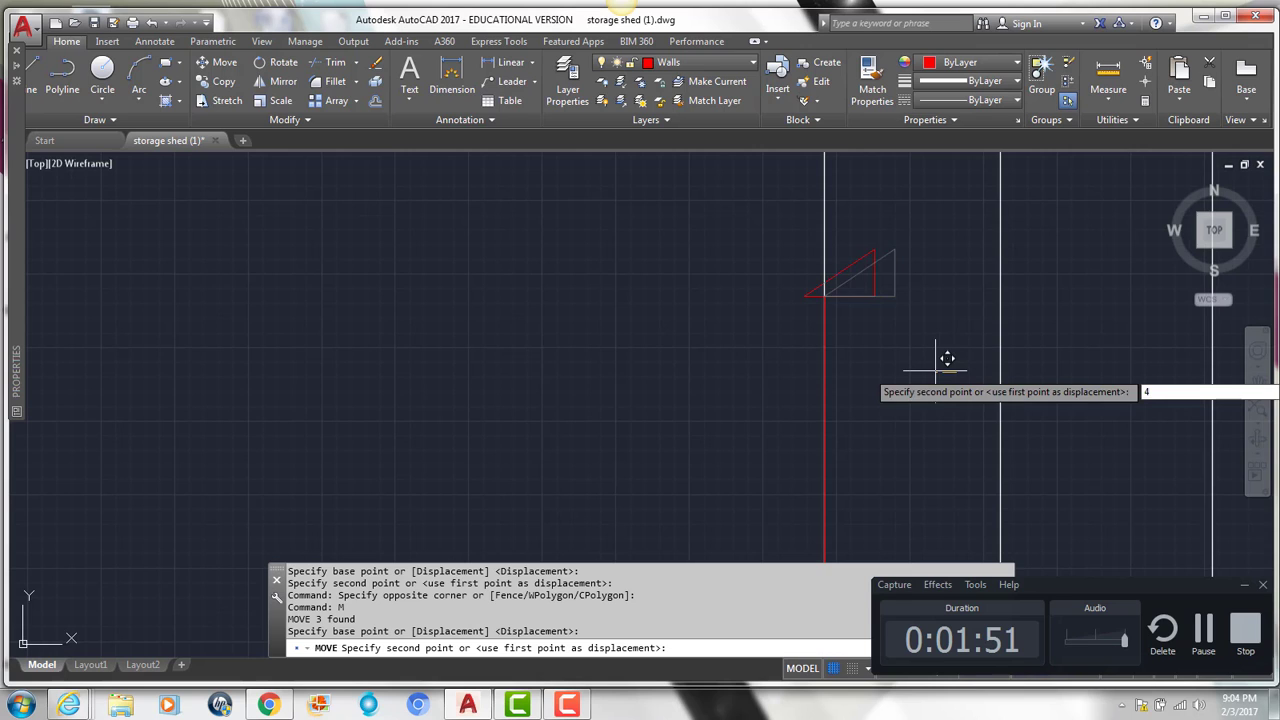
{"action": "type", "text": "\""}
{"action": "key", "text": "Return"}
{"action": "scroll", "coordinate": [706, 323], "scroll_direction": "down", "scroll_amount": 3}
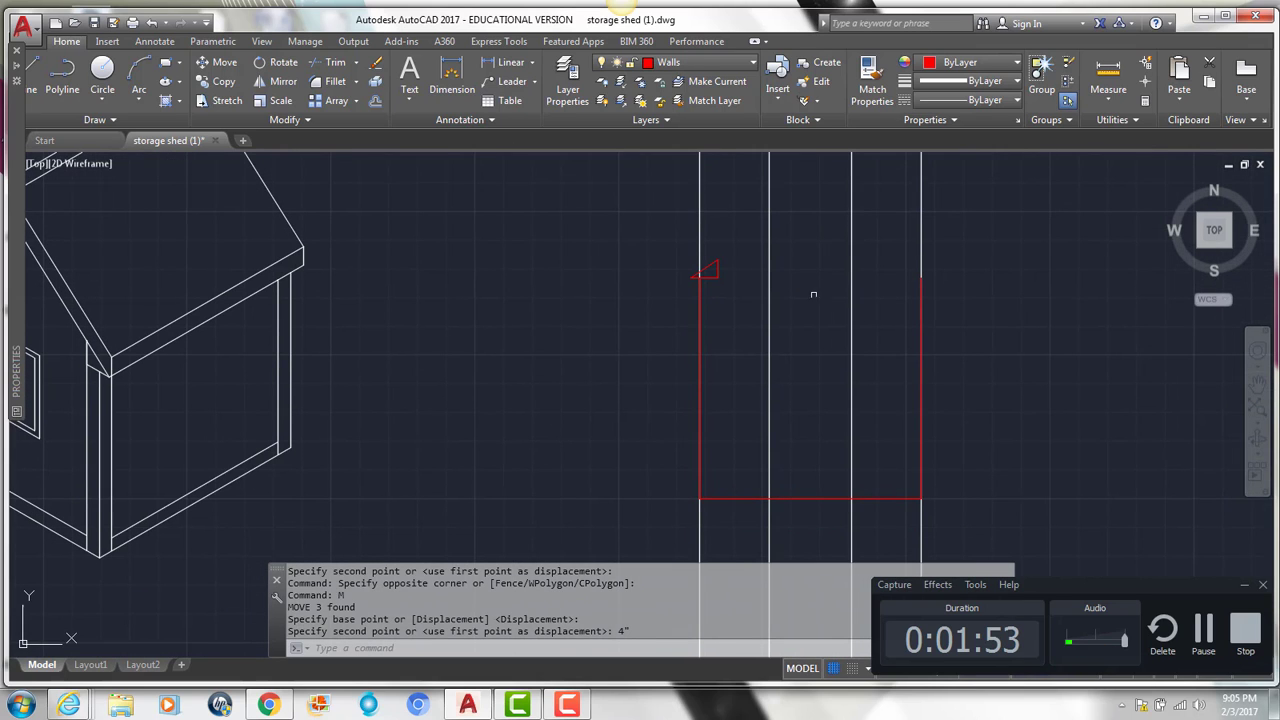
Draw a vertical centre line from the midpoint of the base line up past the height of the pitch triangle.
{"action": "middle_click_drag", "start_coordinate": [803, 323], "coordinate": [786, 353]}
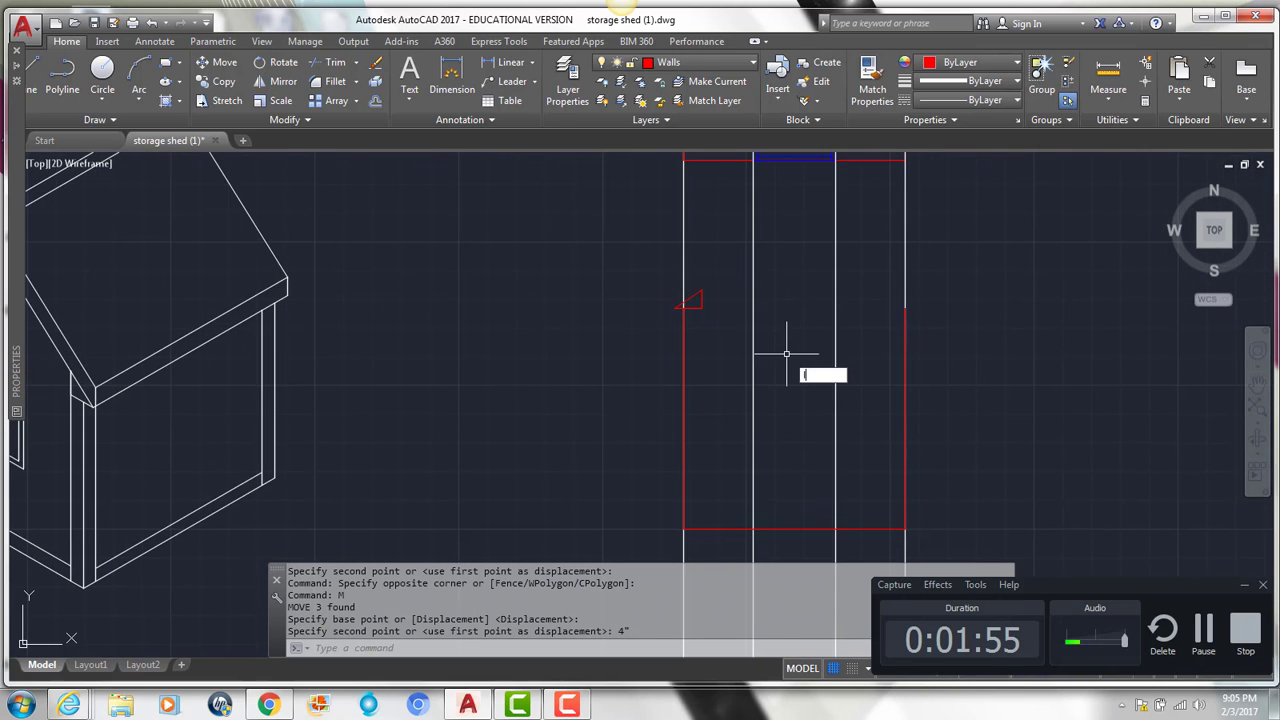
{"action": "type", "text": "l"}
{"action": "key", "text": "Return"}
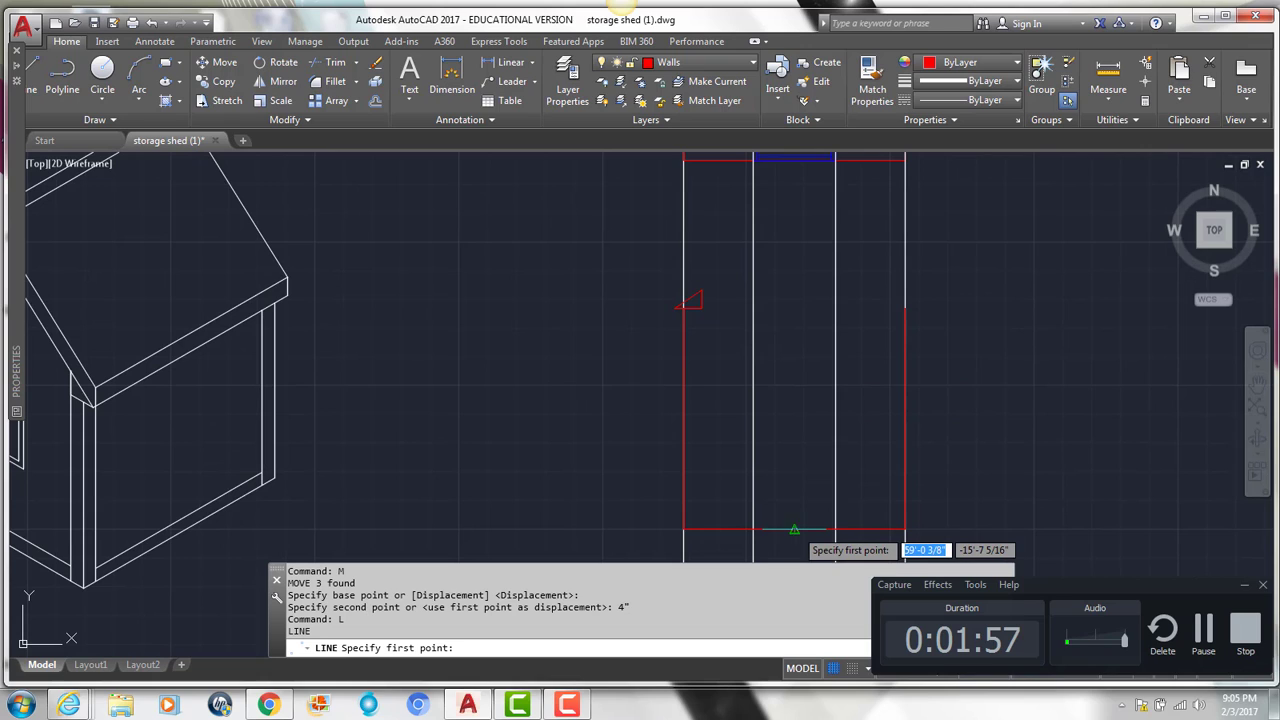
{"action": "left_click", "coordinate": [794, 529]}
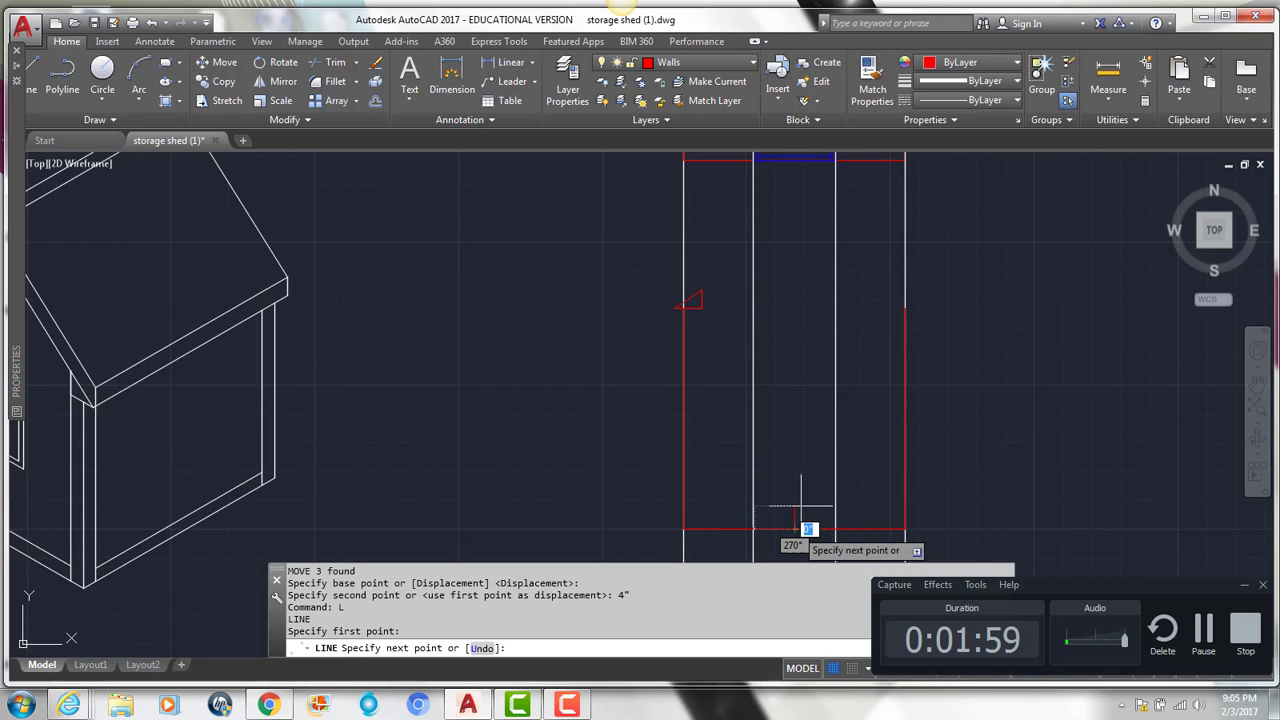
{"action": "left_click", "coordinate": [788, 206]}
{"action": "key", "text": "Return"}
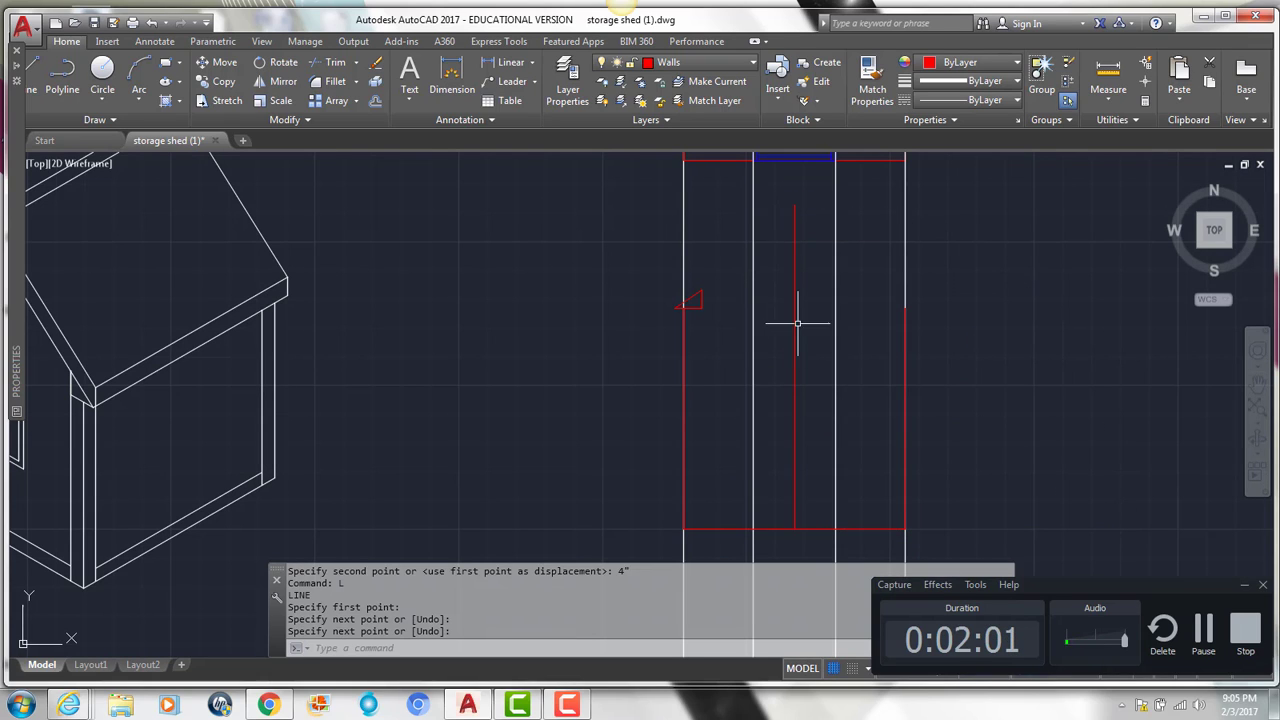
Extend the sloped line of the pitch triangle to the vertical centre line.
{"action": "left_click", "coordinate": [795, 250]}
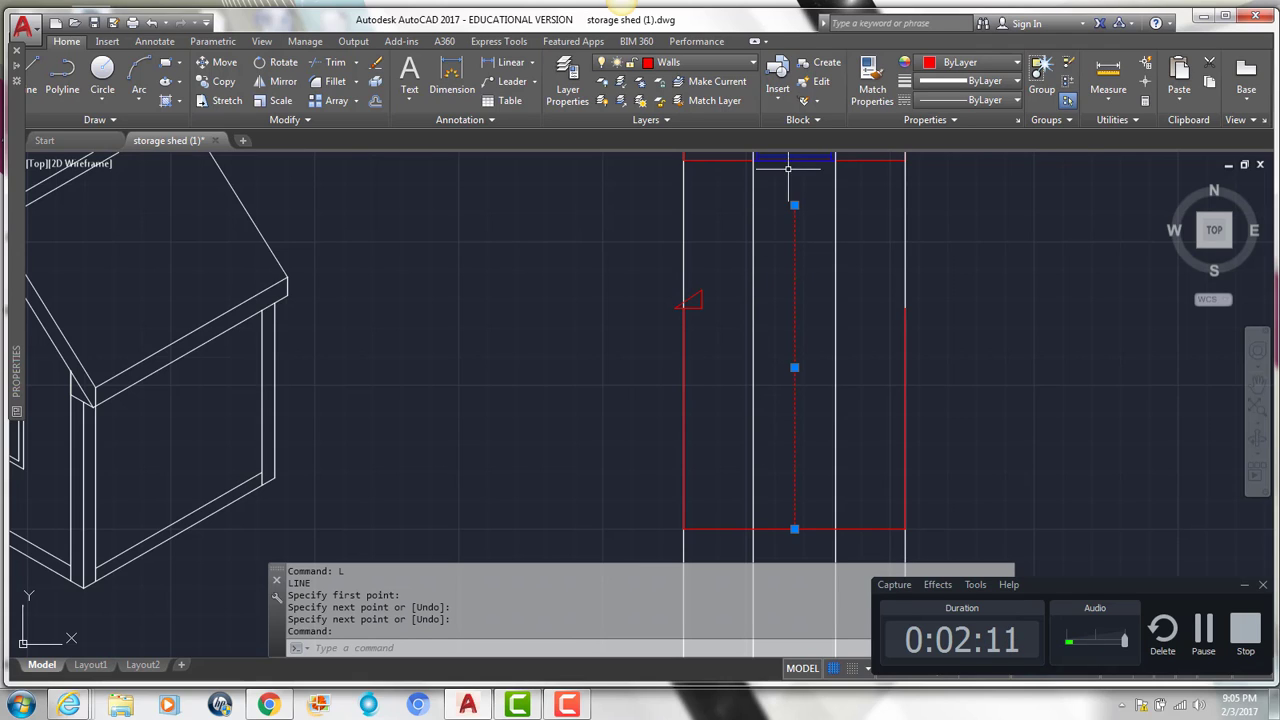
{"action": "type", "text": "ex"}
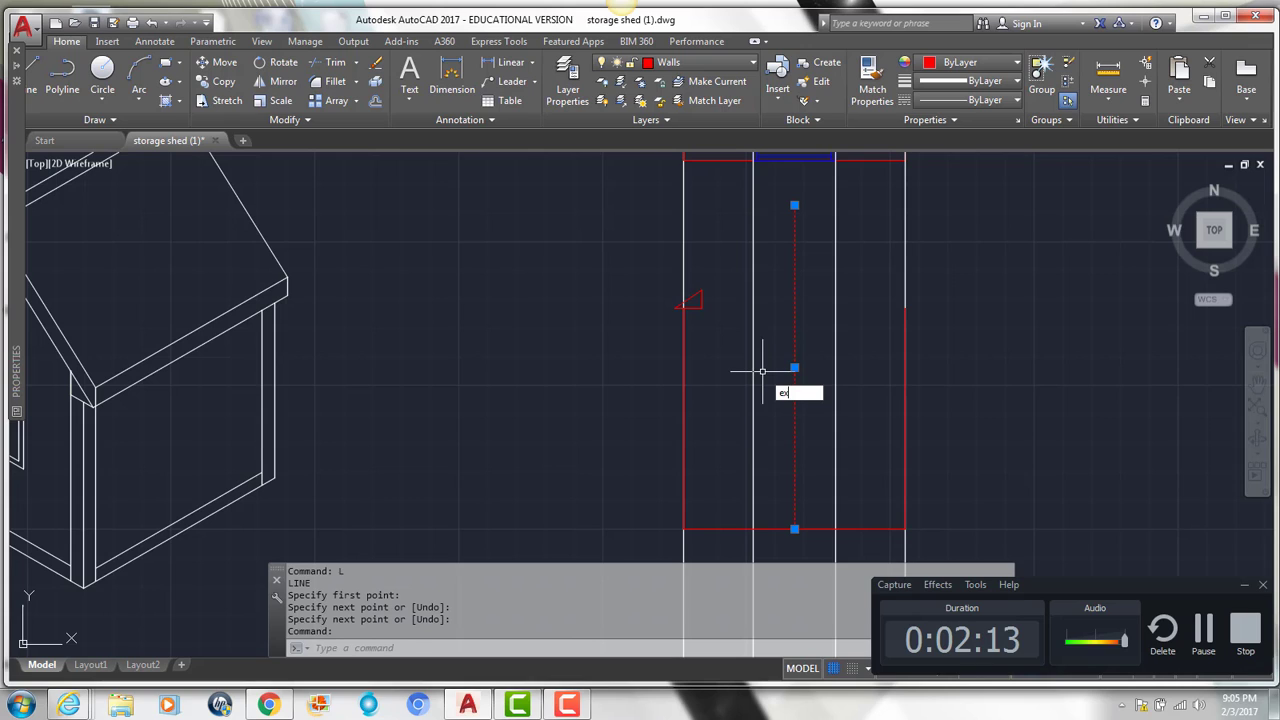
{"action": "key", "text": "Return"}
{"action": "left_click", "coordinate": [698, 296]}
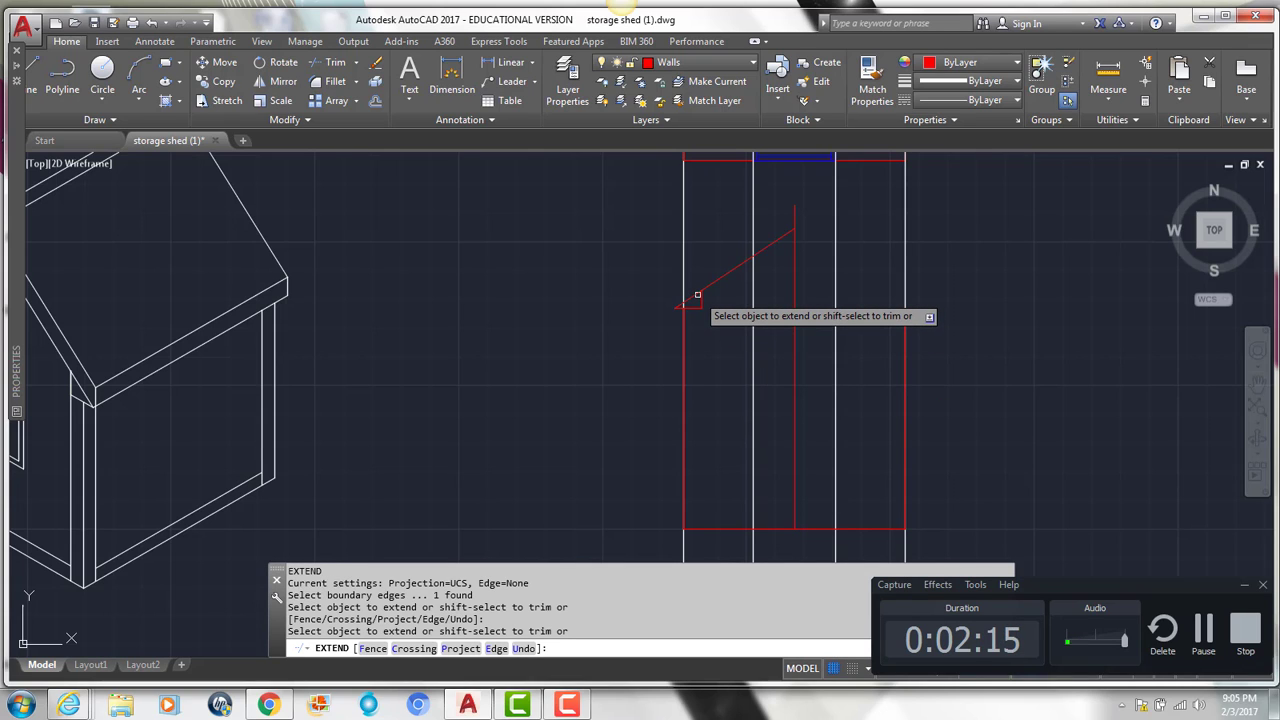
{"action": "key", "text": "Return"}
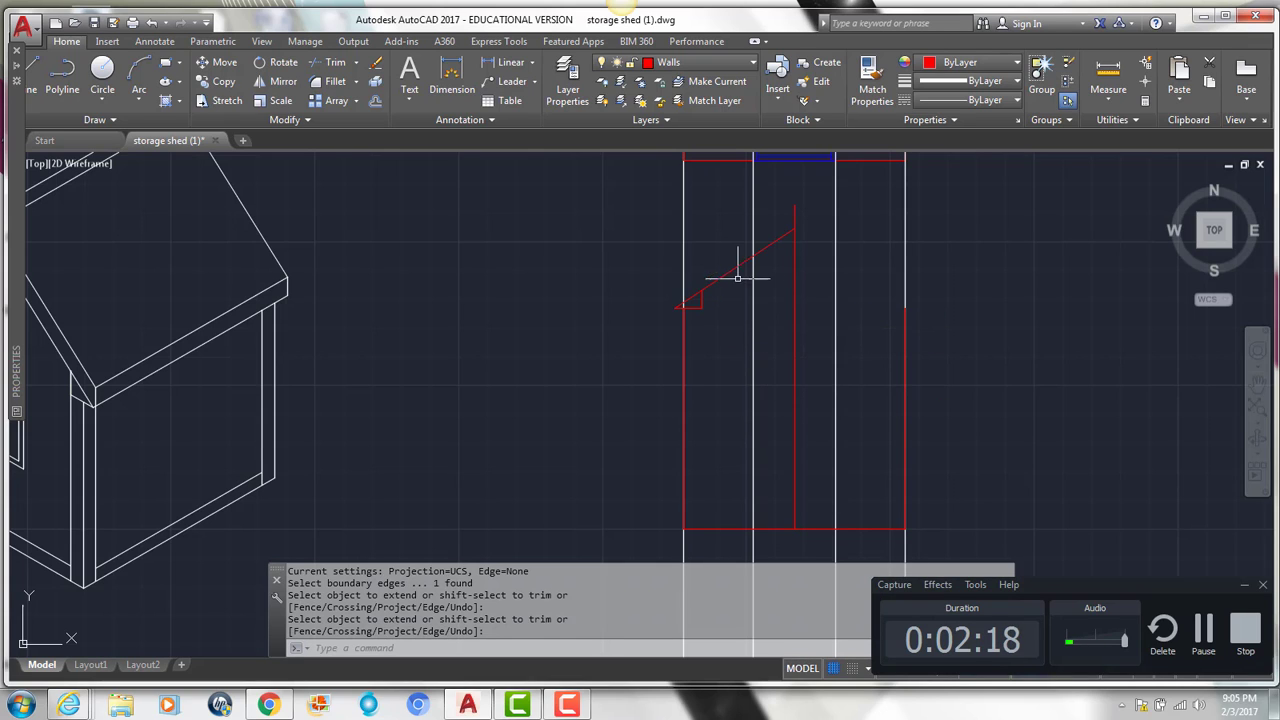
Offset the sloped roof line 5.5" to its upper side.
{"action": "scroll", "coordinate": [755, 250], "scroll_direction": "up", "scroll_amount": 2}
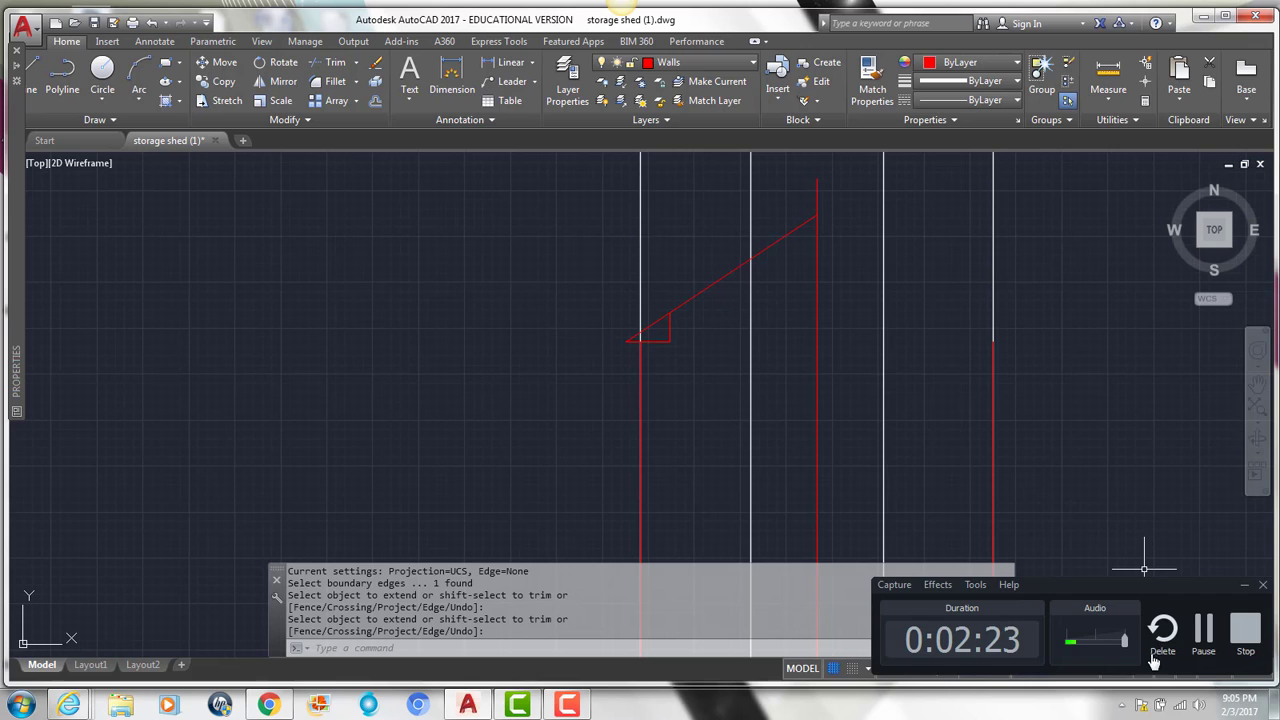
{"action": "left_click", "coordinate": [1206, 632]}
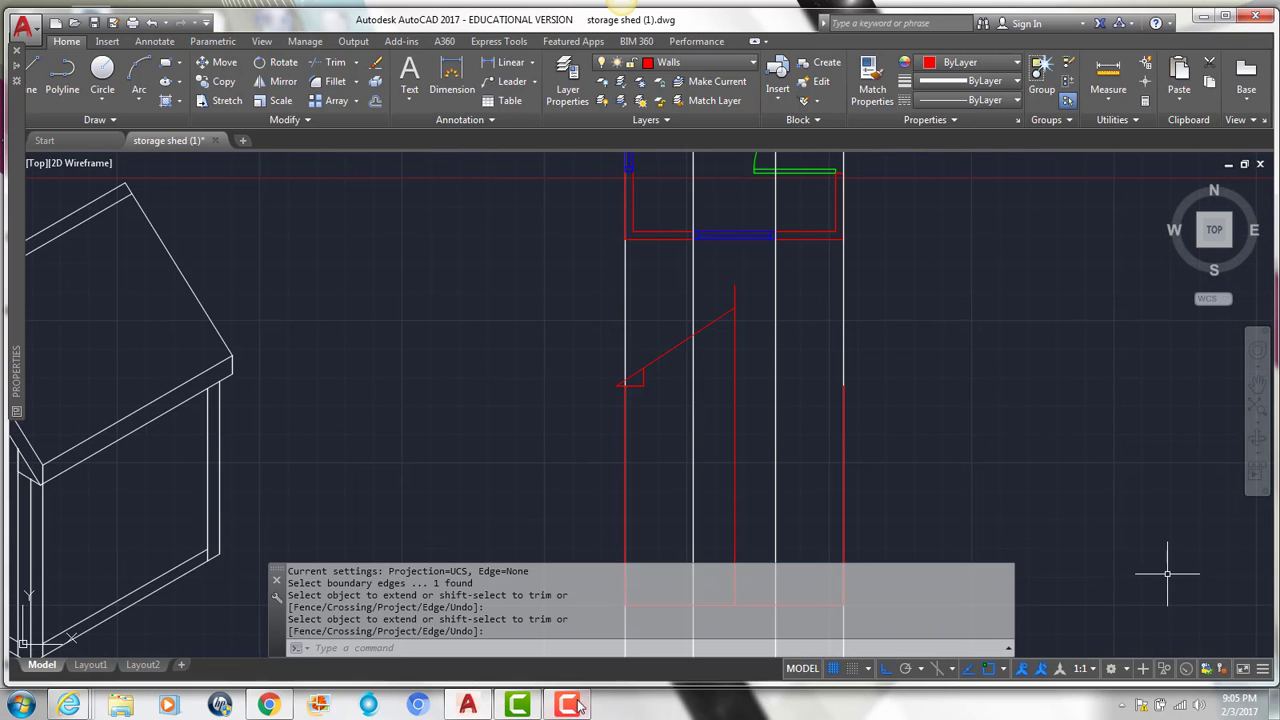
{"action": "scroll", "coordinate": [733, 341], "scroll_direction": "up", "scroll_amount": 5}
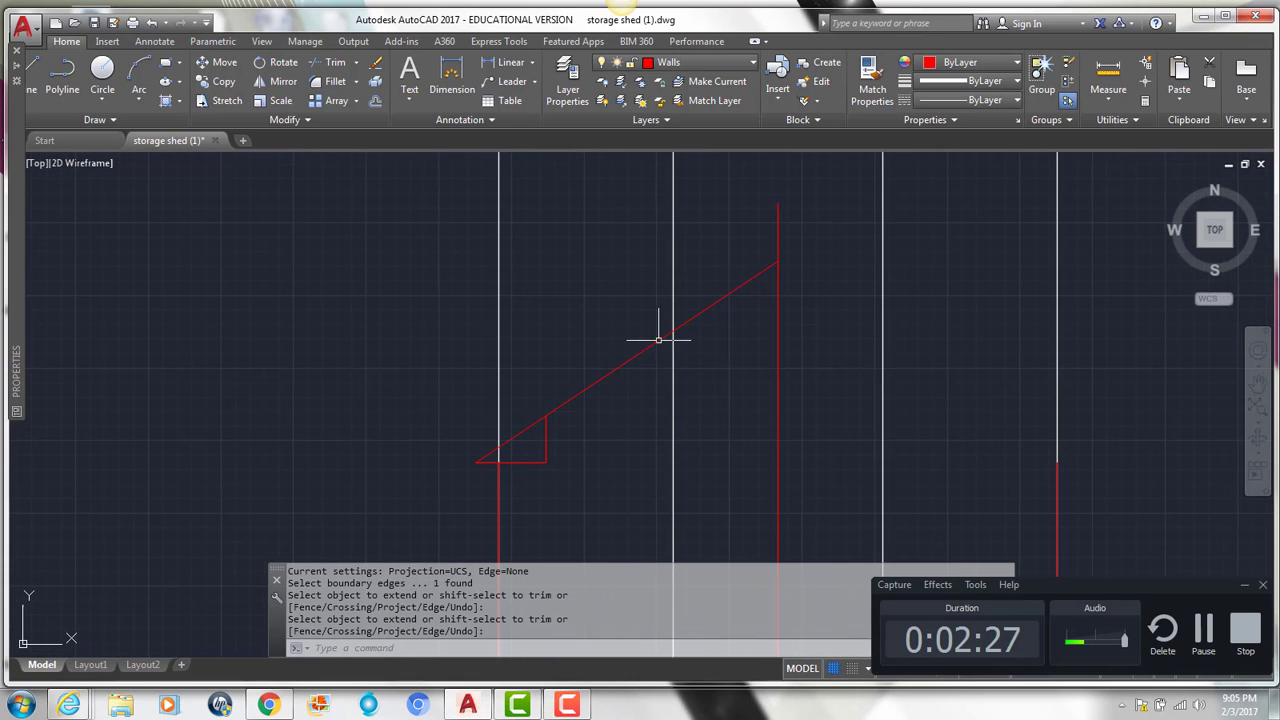
{"action": "key", "text": "Escape"}
{"action": "left_click", "coordinate": [651, 346]}
{"action": "type", "text": "o"}
{"action": "key", "text": "Return"}
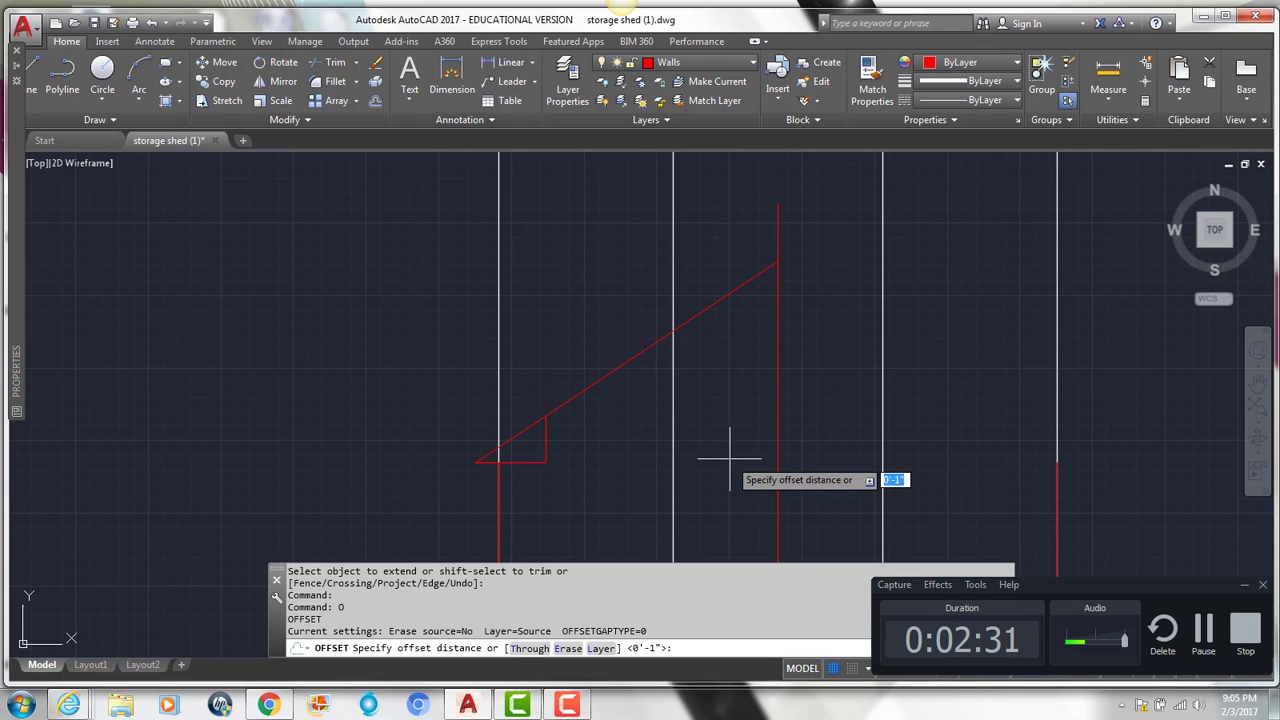
{"action": "key", "text": "Return"}
{"action": "left_click", "coordinate": [668, 334]}
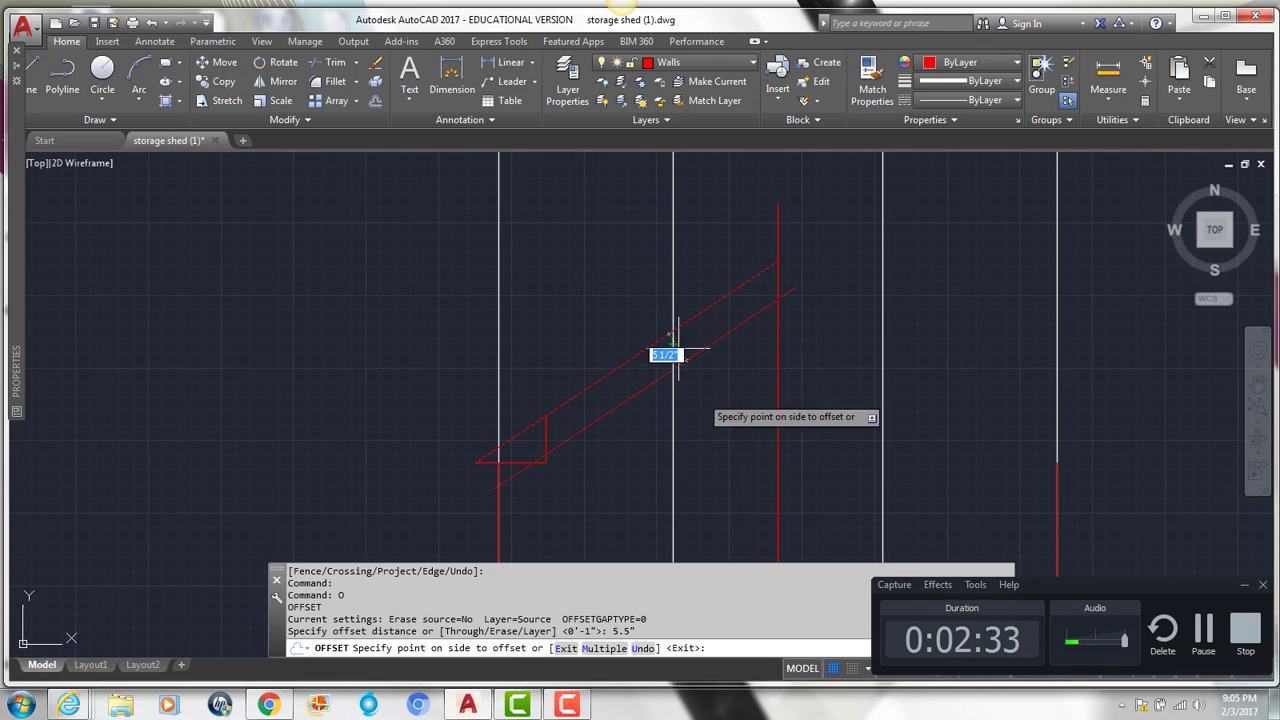
{"action": "left_click", "coordinate": [591, 231]}
{"action": "key", "text": "Return"}
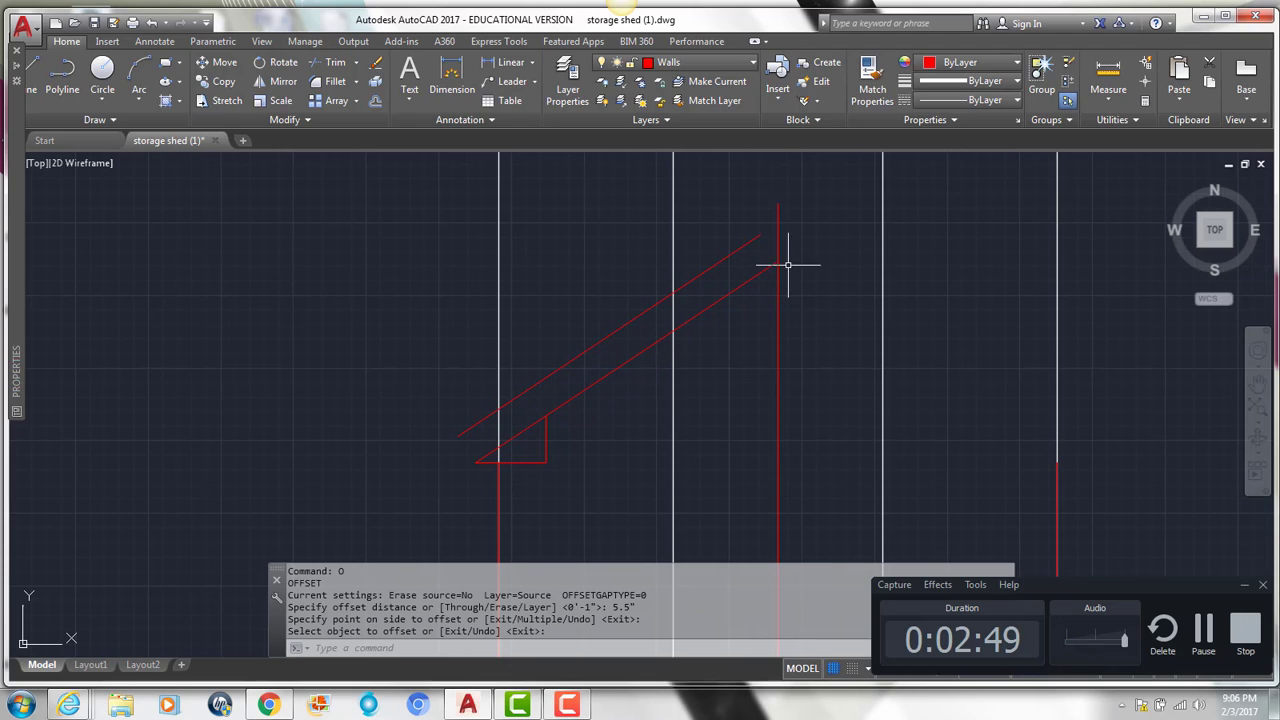
Extend the upper end of the offset roof line to the vertical centre line.
{"action": "key", "text": "Return"}
{"action": "left_click", "coordinate": [779, 212]}
{"action": "type", "text": "ex"}
{"action": "key", "text": "Return"}
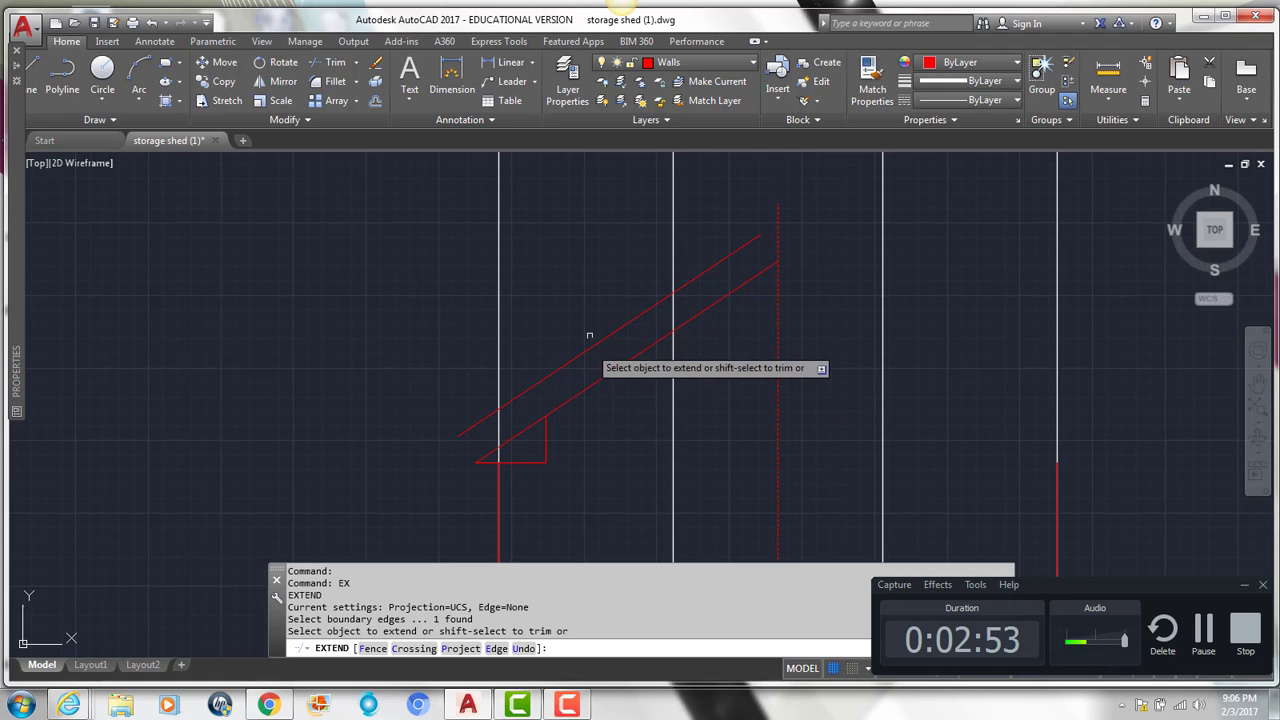
{"action": "left_click", "coordinate": [589, 345]}
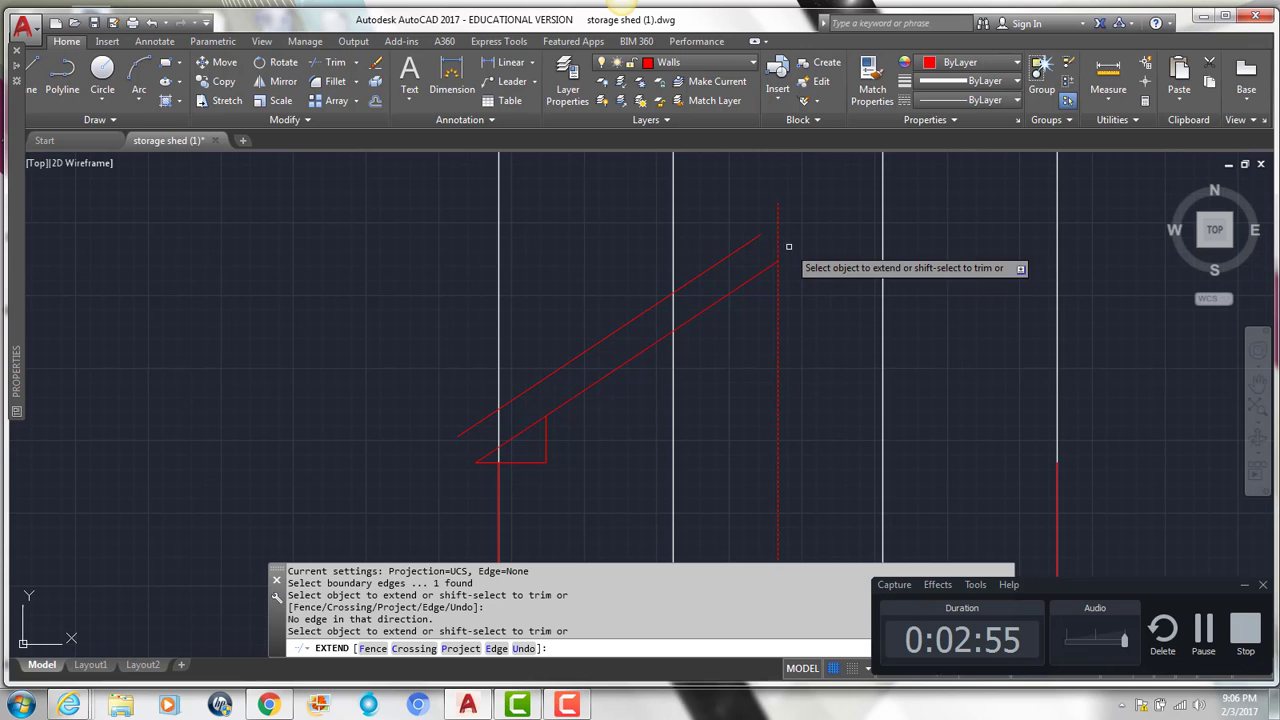
{"action": "left_click", "coordinate": [755, 238]}
{"action": "key", "text": "Return"}
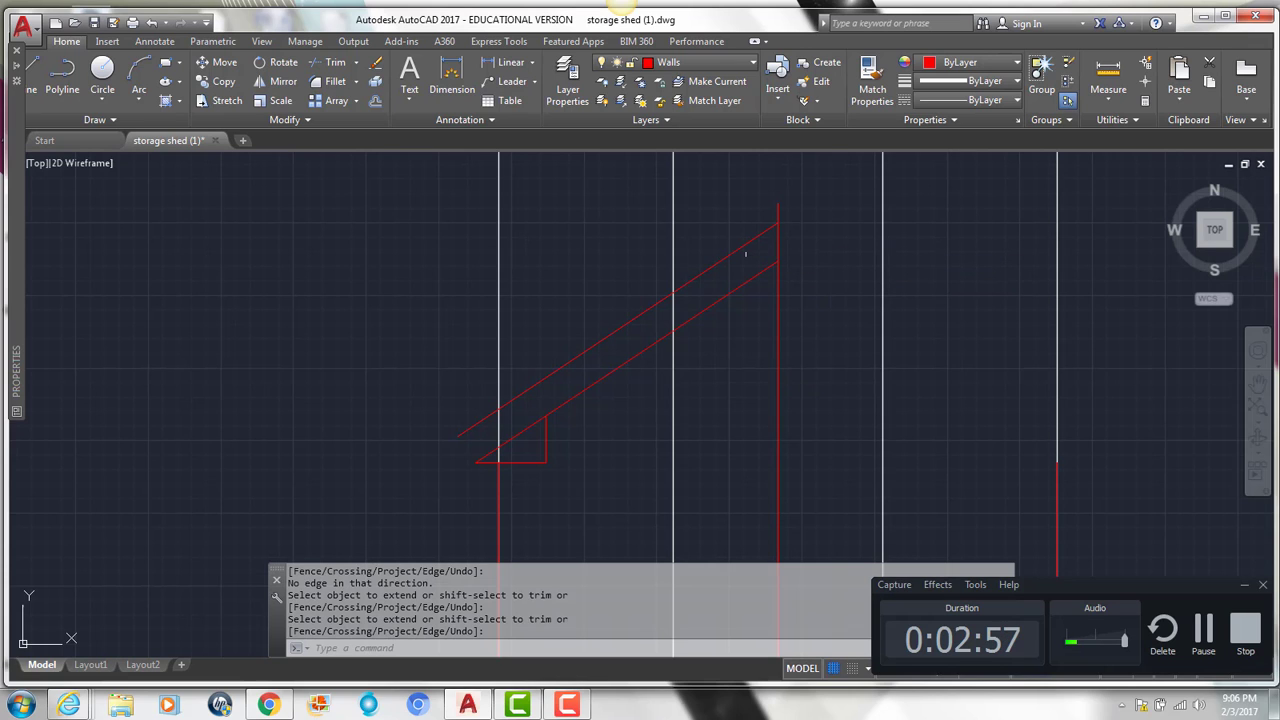
Mirror both sloped roof lines and the pitch triangle's run and rise about the vertical centre line, keeping the originals.
{"action": "left_click", "coordinate": [1203, 630]}
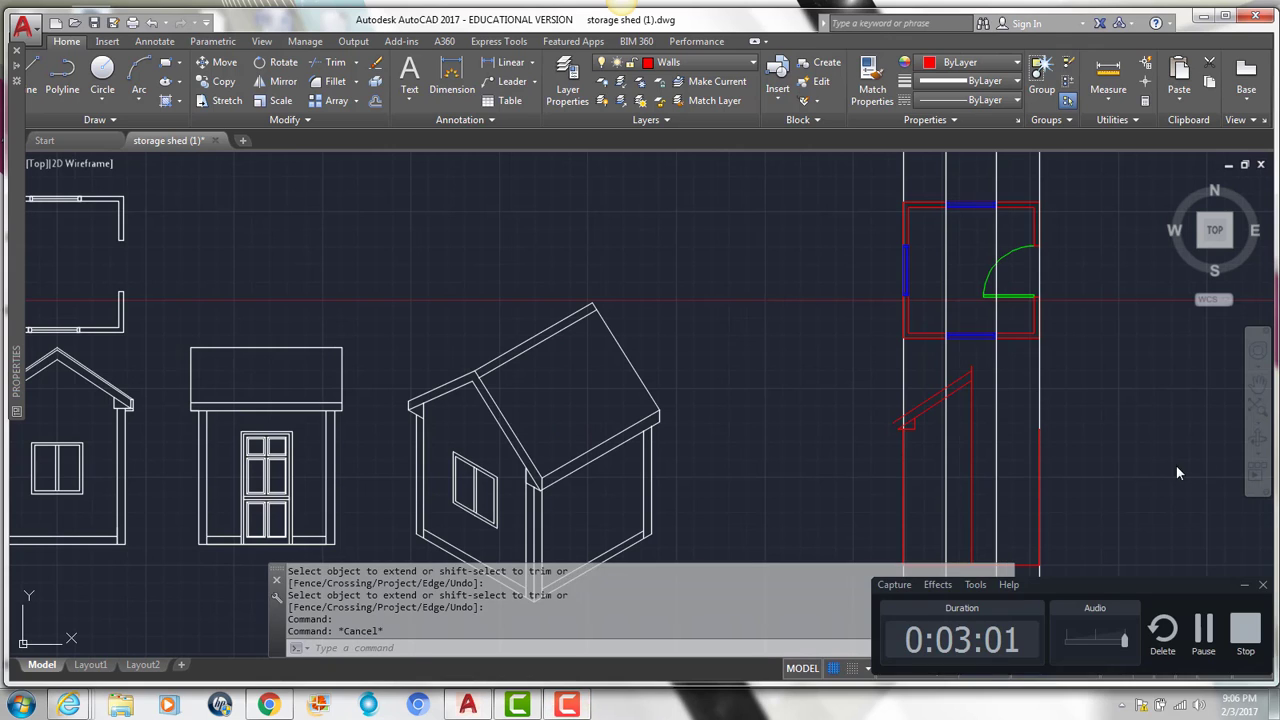
{"action": "middle_click_drag", "start_coordinate": [1176, 473], "coordinate": [1040, 381]}
{"action": "scroll", "coordinate": [800, 300], "scroll_direction": "up", "scroll_amount": 4}
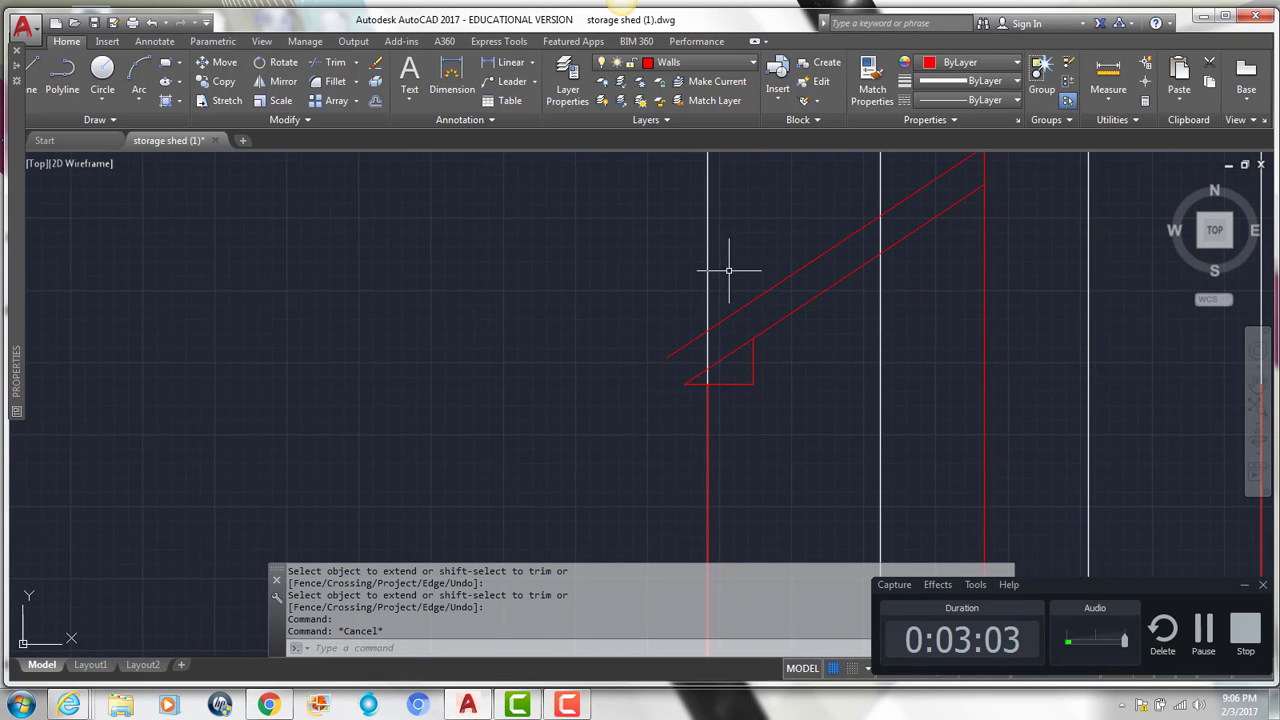
{"action": "middle_click_drag", "start_coordinate": [664, 385], "coordinate": [560, 417]}
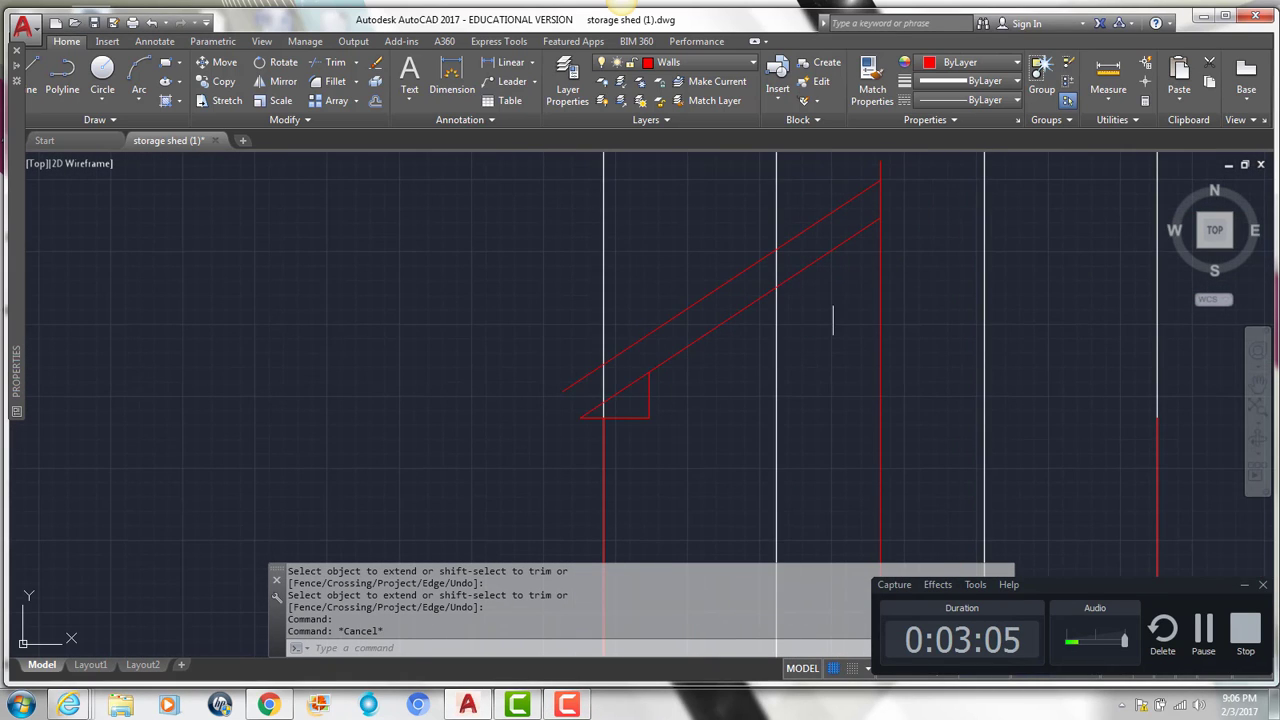
{"action": "left_click", "coordinate": [670, 448]}
{"action": "left_click", "coordinate": [627, 293]}
{"action": "type", "text": "MI"}
{"action": "key", "text": "Return"}
{"action": "left_click", "coordinate": [879, 180]}
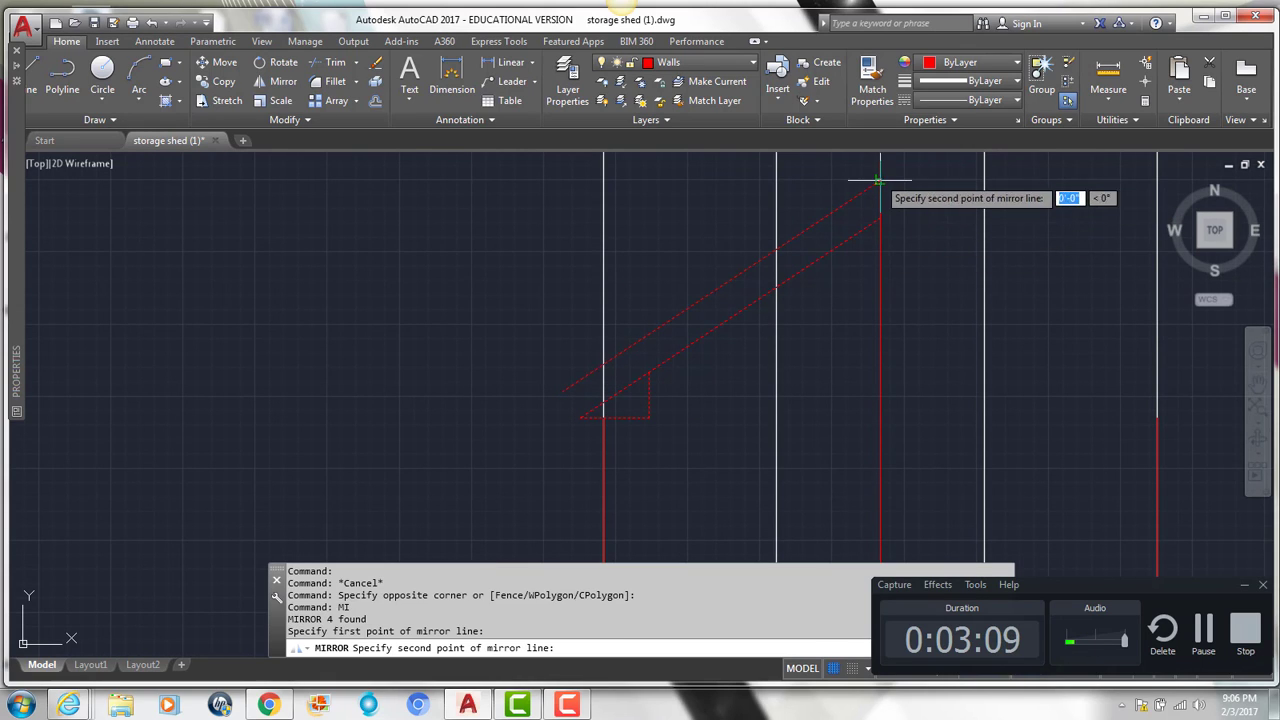
{"action": "left_click", "coordinate": [876, 280]}
{"action": "key", "text": "Return"}
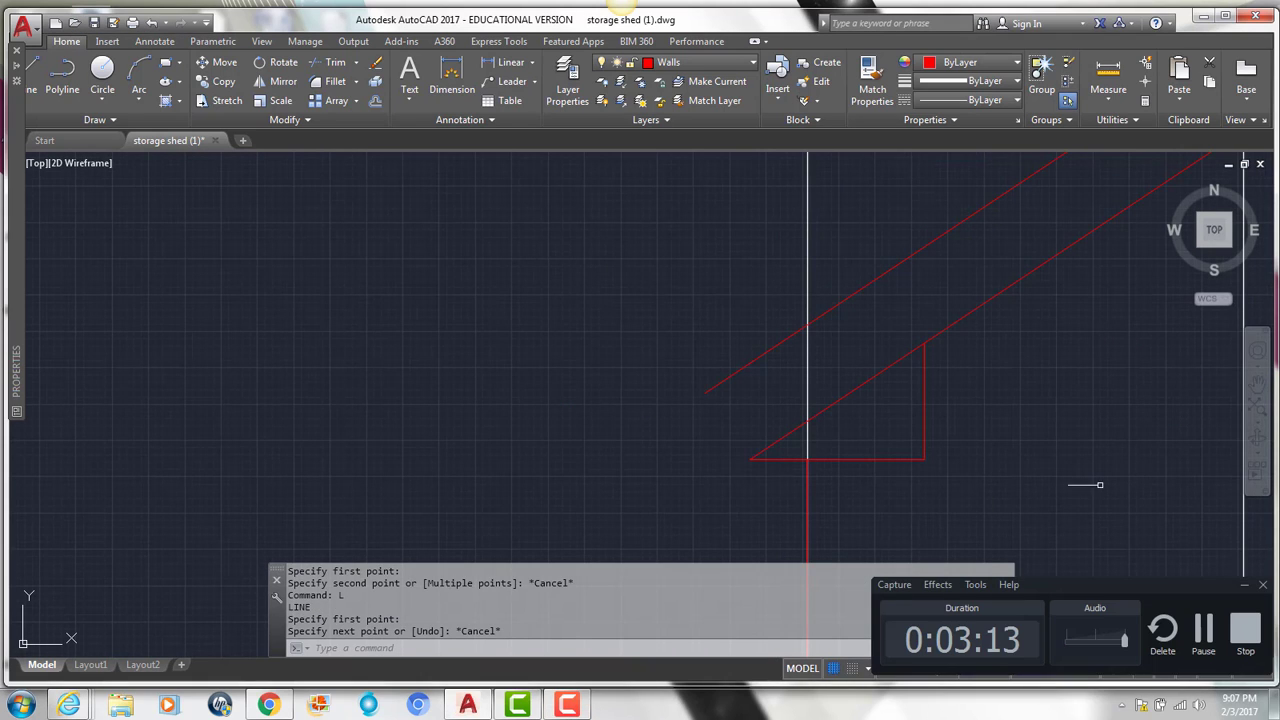
Draw a vertical line from the left eave corner of the pitch triangle up past the upper roof line.
{"action": "scroll", "coordinate": [766, 395], "scroll_direction": "up", "scroll_amount": 2}
{"action": "type", "text": "L"}
{"action": "key", "text": "Return"}
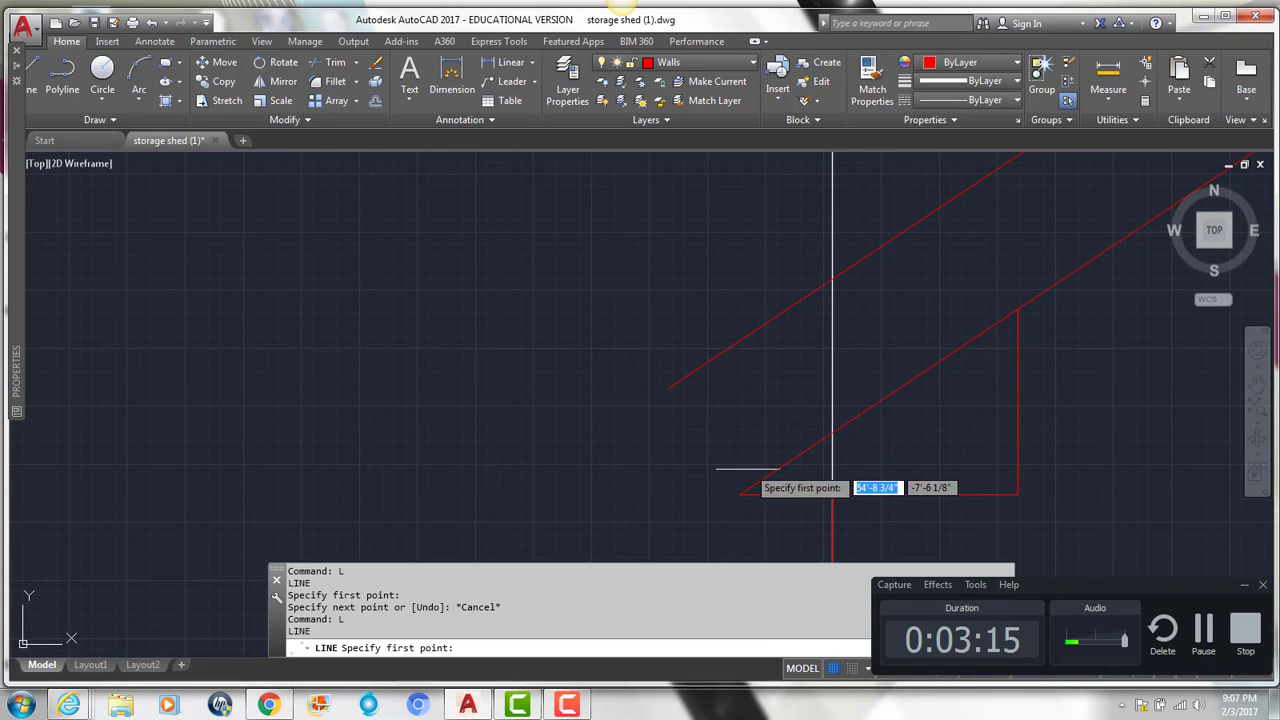
{"action": "left_click", "coordinate": [739, 494]}
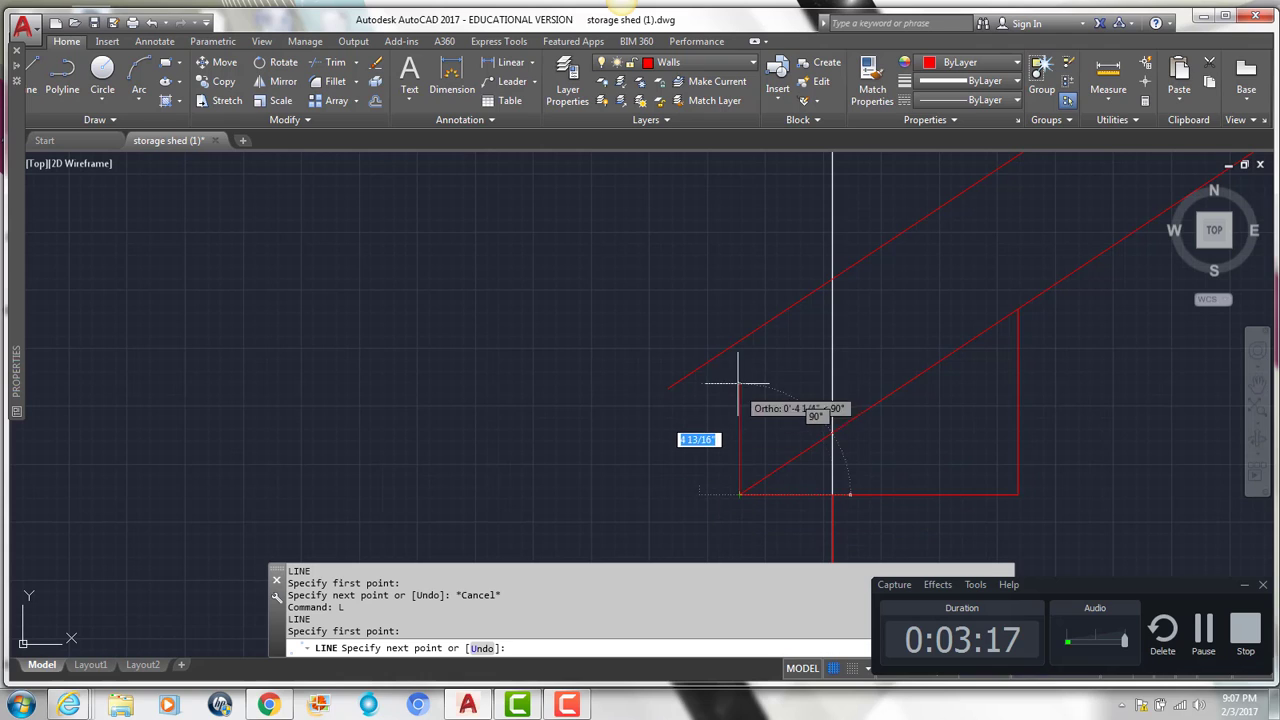
{"action": "left_click", "coordinate": [739, 308]}
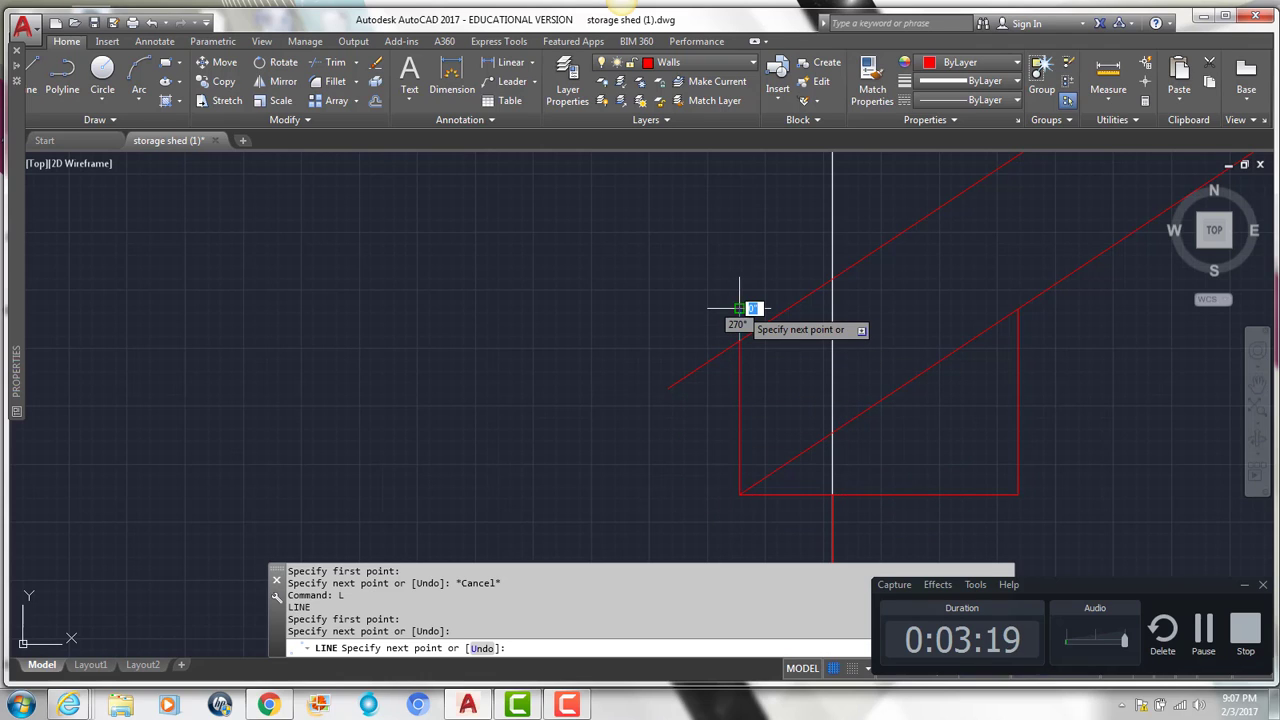
{"action": "key", "text": "Return"}
Stretch the top end of the vertical eave line down to its intersection with the upper roof line.
{"action": "left_click", "coordinate": [739, 313]}
{"action": "key", "text": "Return"}
{"action": "left_click", "coordinate": [740, 309]}
{"action": "left_click", "coordinate": [740, 309]}
{"action": "left_click", "coordinate": [707, 367]}
{"action": "key", "text": "Escape"}
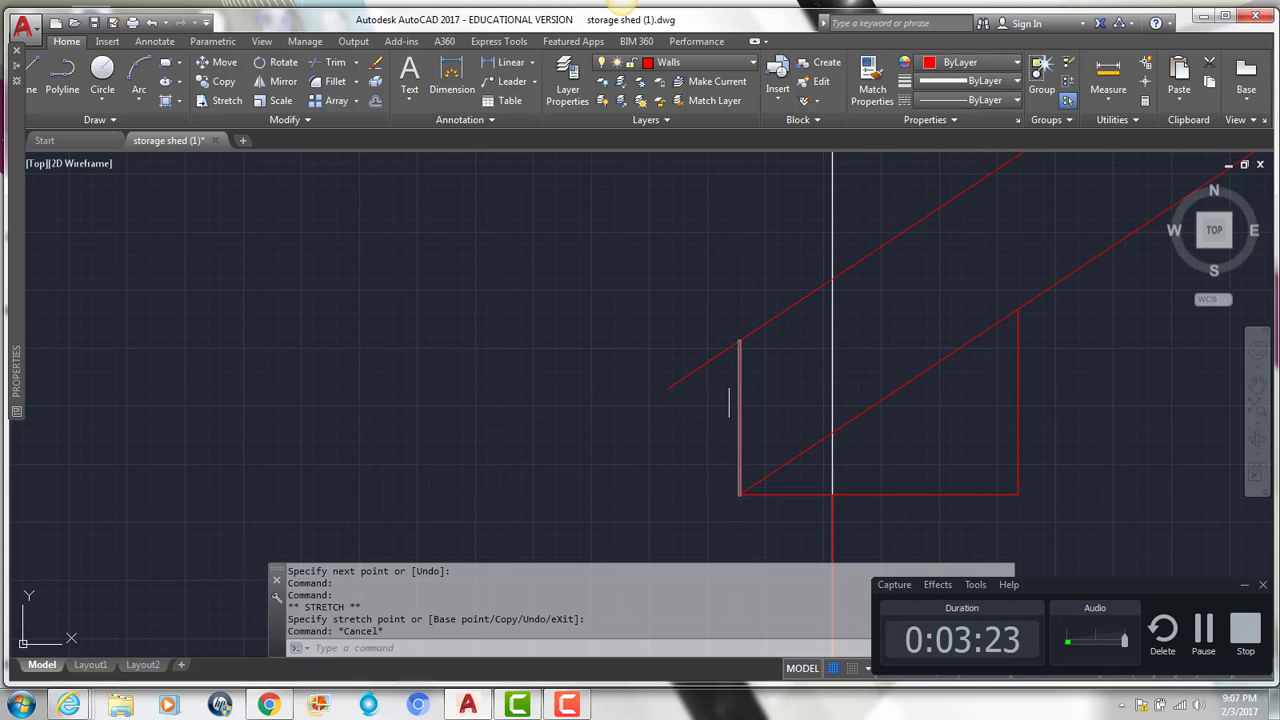
Shorten the upper roof line by stretching its lower end to the top of the vertical eave line.
{"action": "left_click", "coordinate": [668, 388]}
{"action": "left_click", "coordinate": [668, 388]}
{"action": "key", "text": "Down"}
{"action": "key", "text": "Escape"}
Copy the vertical eave line 1.5" outward to the left.
{"action": "scroll", "coordinate": [688, 390], "scroll_direction": "down", "scroll_amount": 4}
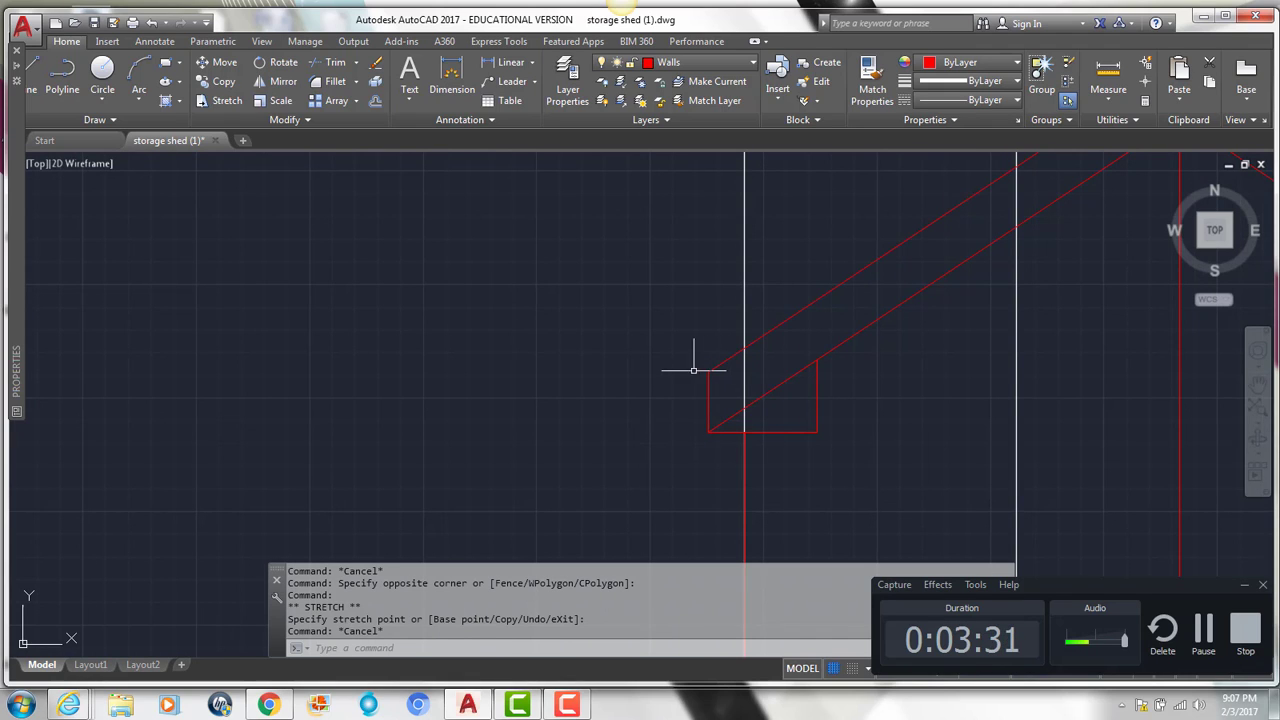
{"action": "scroll", "coordinate": [748, 455], "scroll_direction": "up", "scroll_amount": 2}
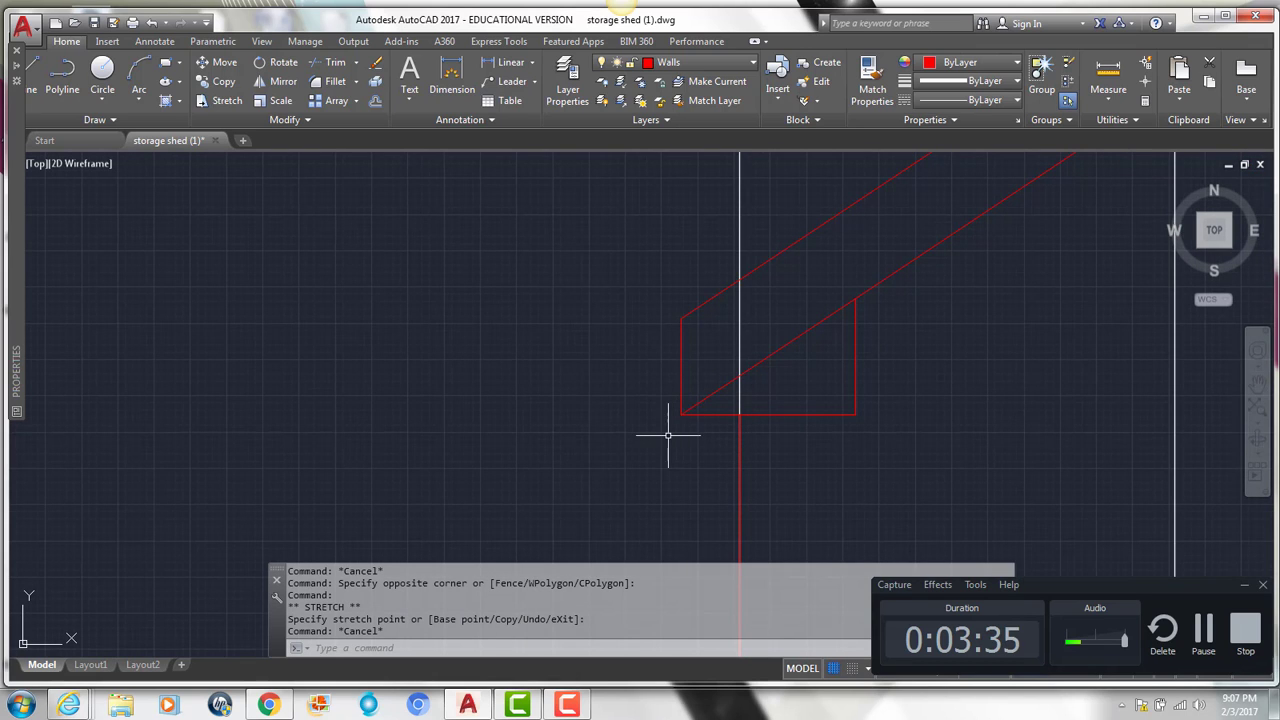
{"action": "scroll", "coordinate": [849, 410], "scroll_direction": "down", "scroll_amount": 5}
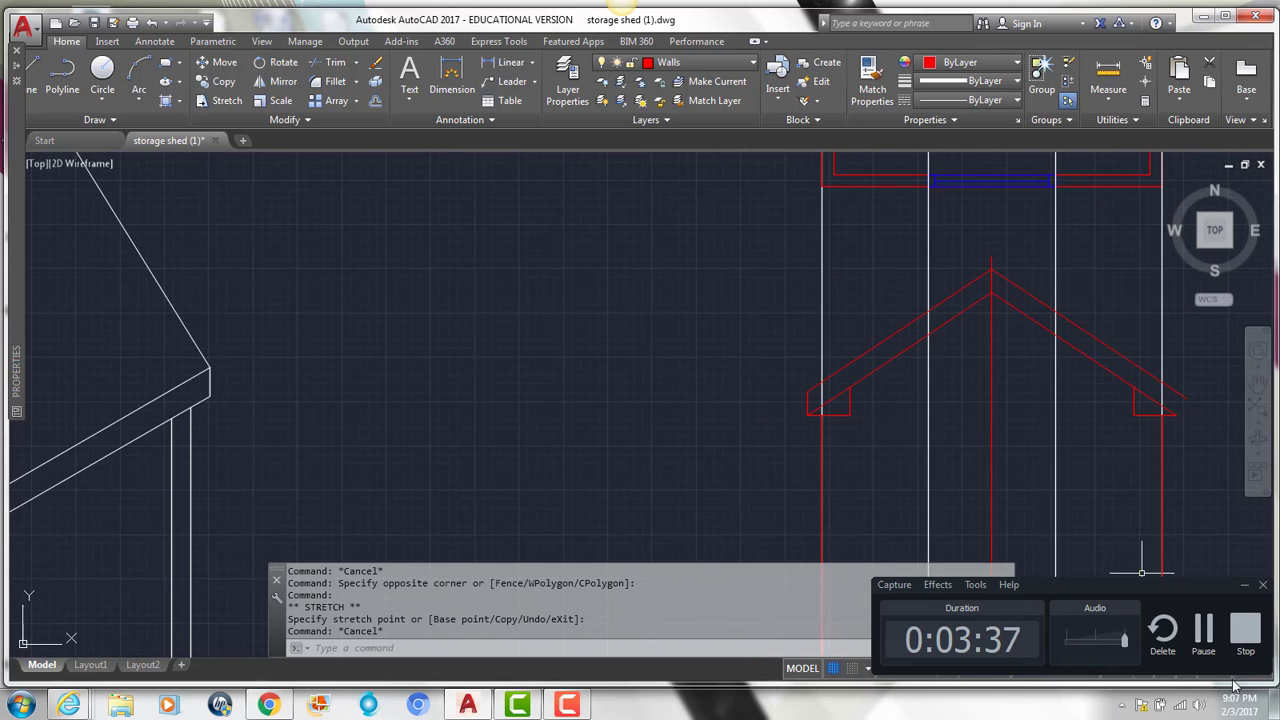
{"action": "left_click", "coordinate": [1197, 650]}
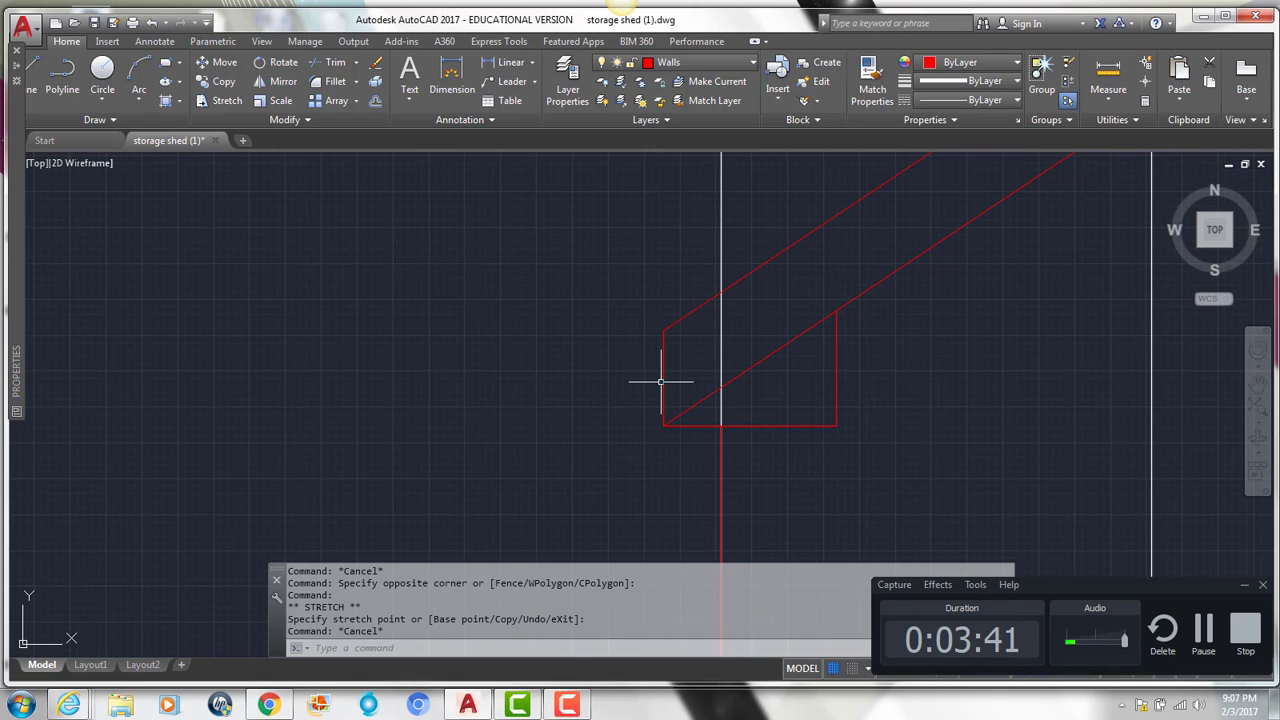
{"action": "left_click", "coordinate": [661, 381]}
{"action": "type", "text": "co"}
{"action": "key", "text": "Return"}
{"action": "left_click", "coordinate": [546, 366]}
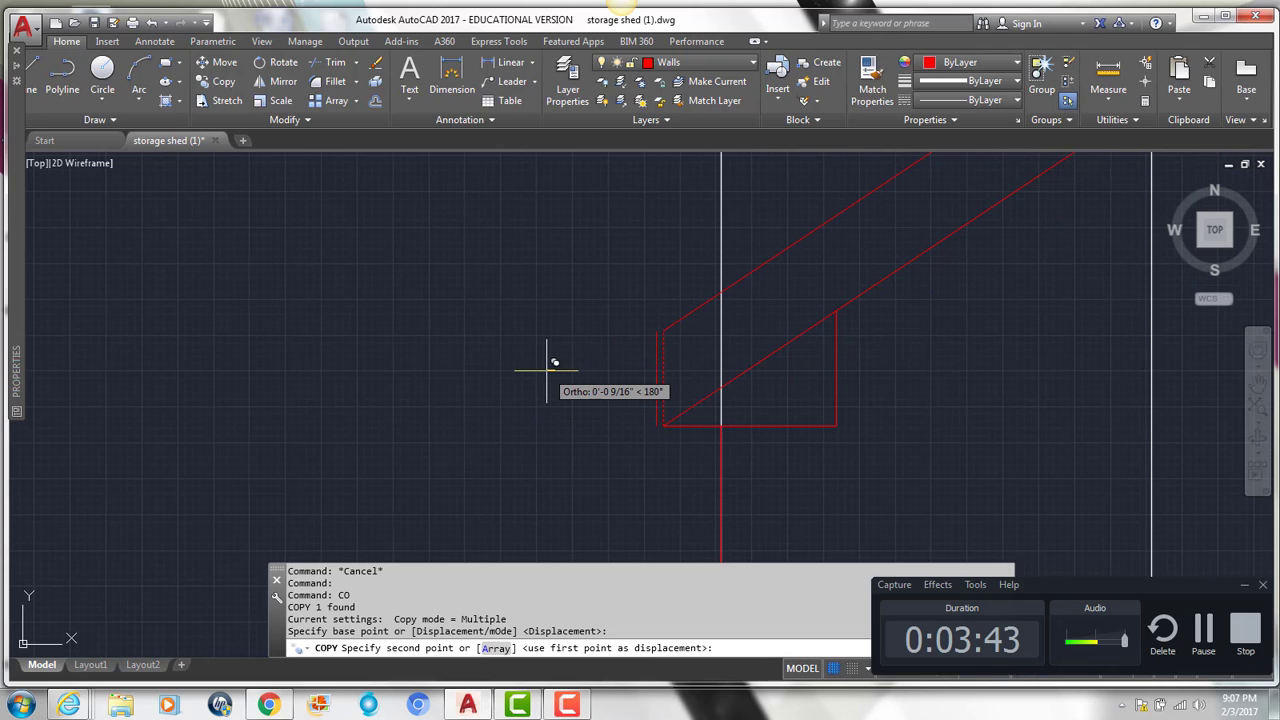
{"action": "type", "text": "1.5\""}
{"action": "key", "text": "Return"}
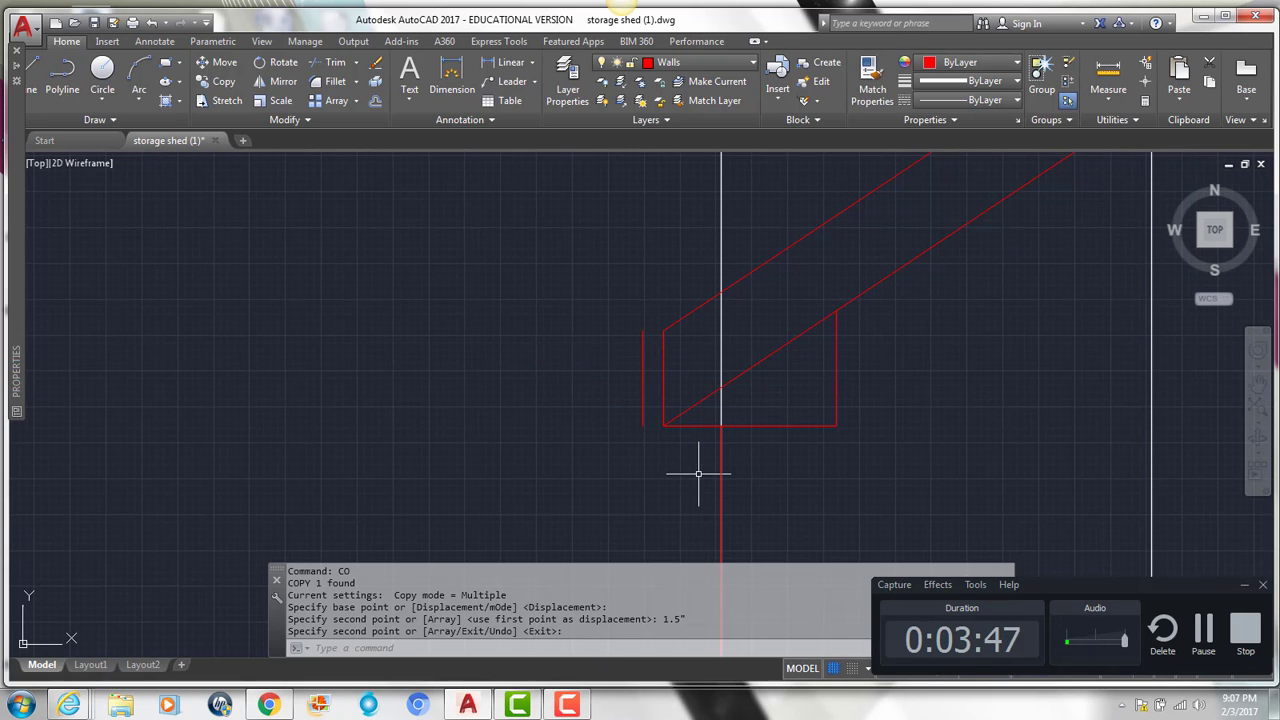
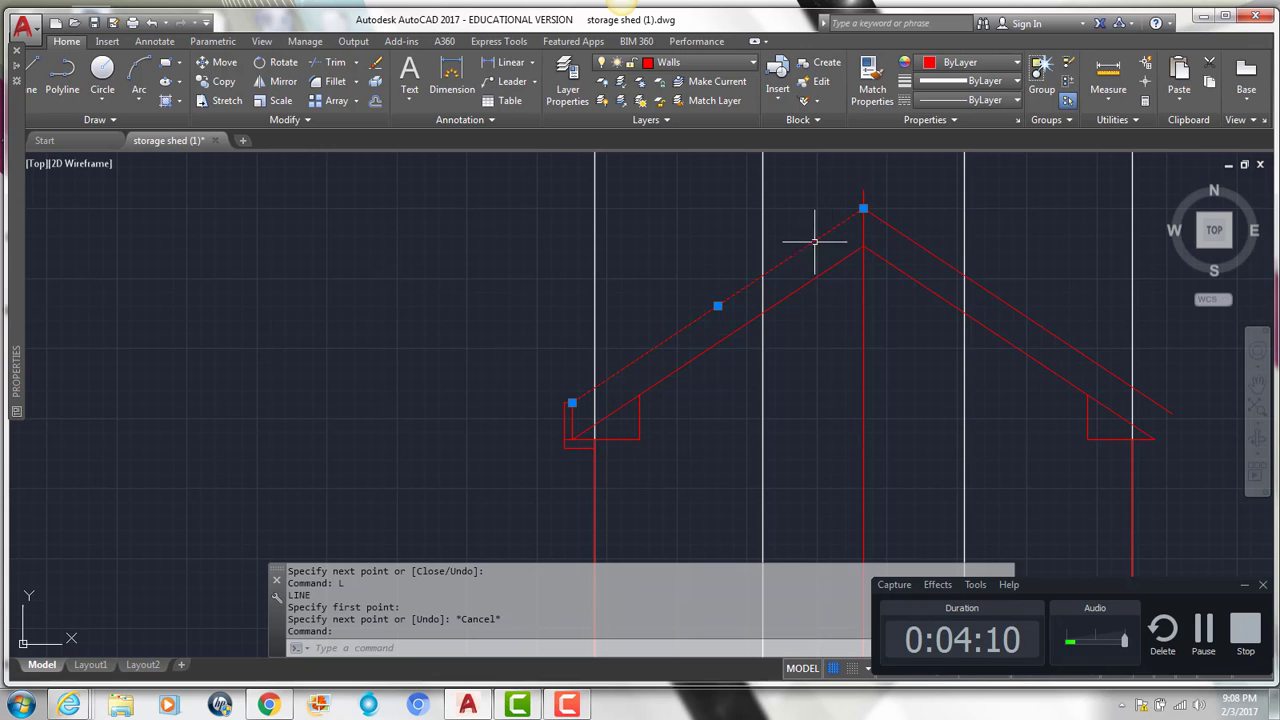
Copy the left upper roof line from its eave end to the top corner of the outer fascia line.
{"action": "key", "text": "Return"}
{"action": "scroll", "coordinate": [565, 405], "scroll_direction": "up", "scroll_amount": 2}
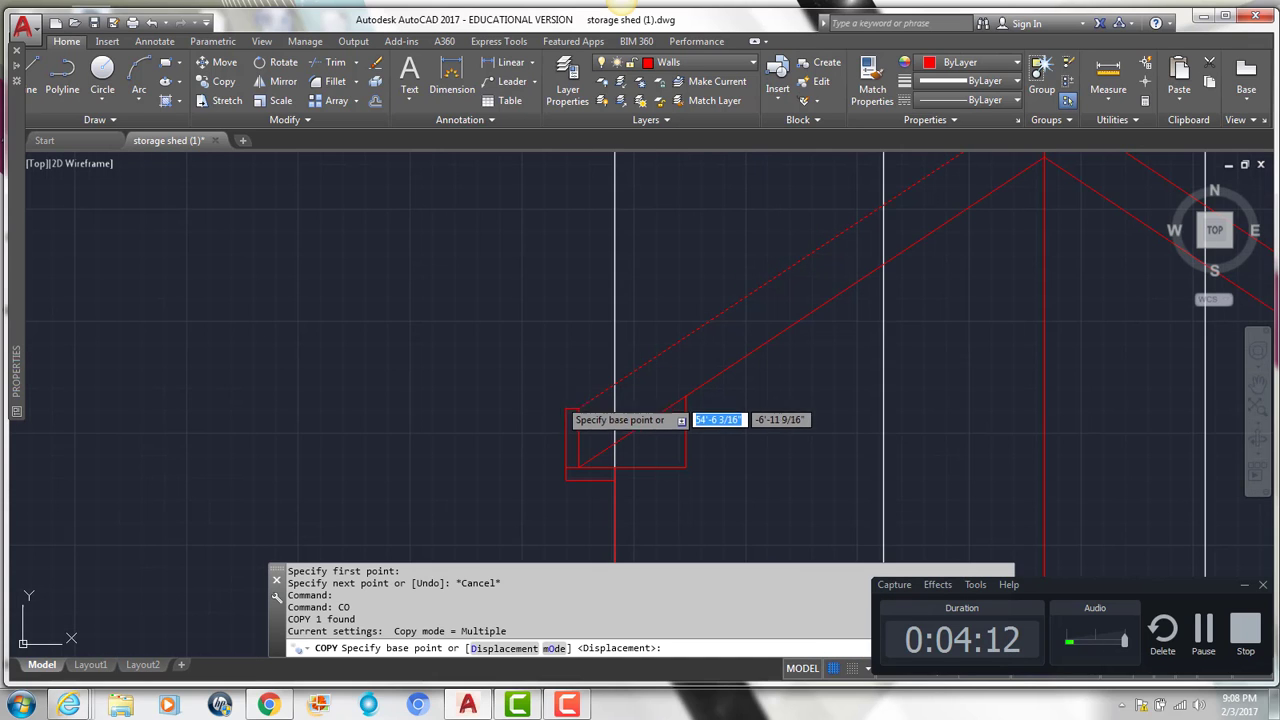
{"action": "left_click", "coordinate": [574, 401]}
{"action": "key", "text": "Escape"}
{"action": "scroll", "coordinate": [808, 314], "scroll_direction": "down", "scroll_amount": 3}
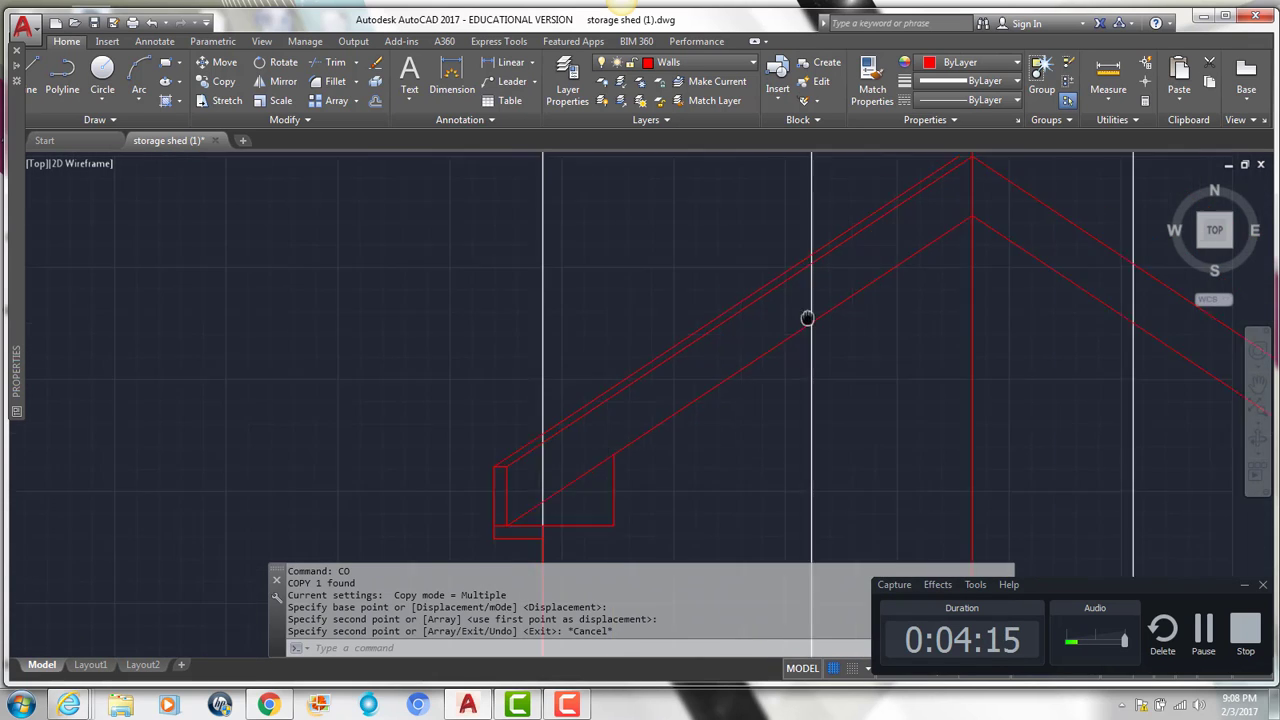
Extend the copied left roof line up to the vertical centre line at the ridge.
{"action": "left_click", "coordinate": [792, 297]}
{"action": "left_click", "coordinate": [741, 297]}
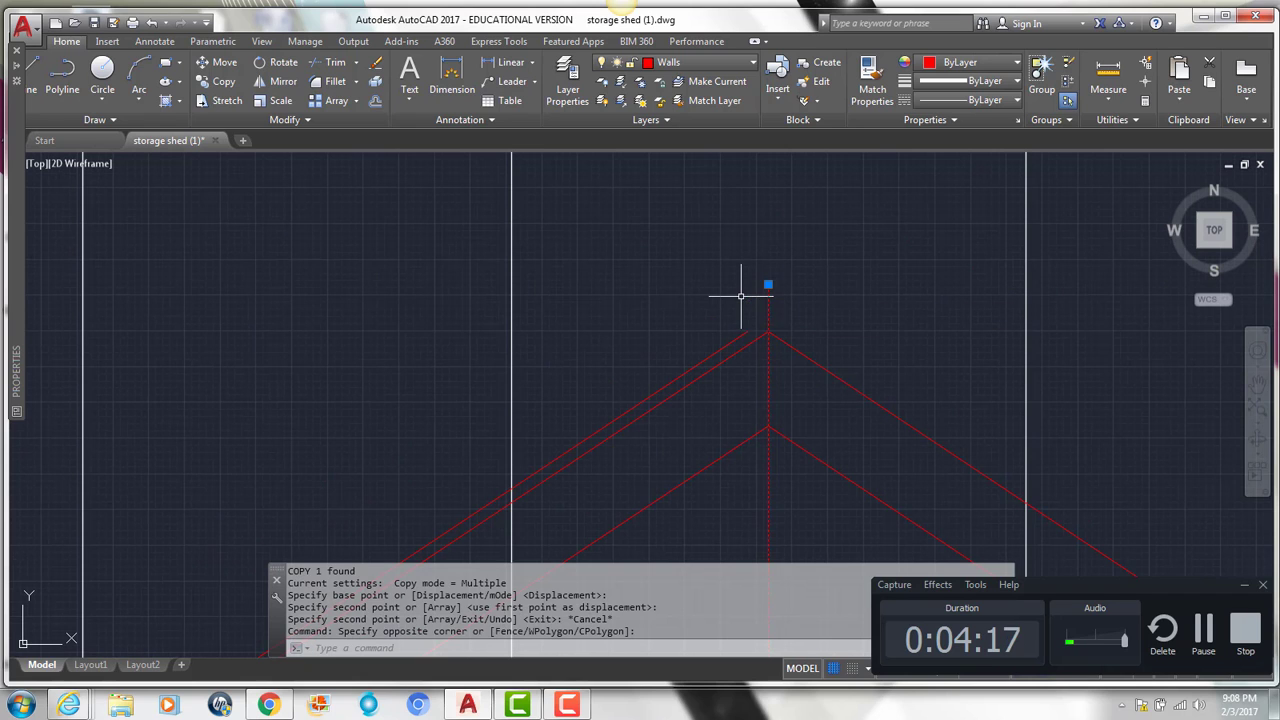
{"action": "type", "text": "ex"}
{"action": "key", "text": "Return"}
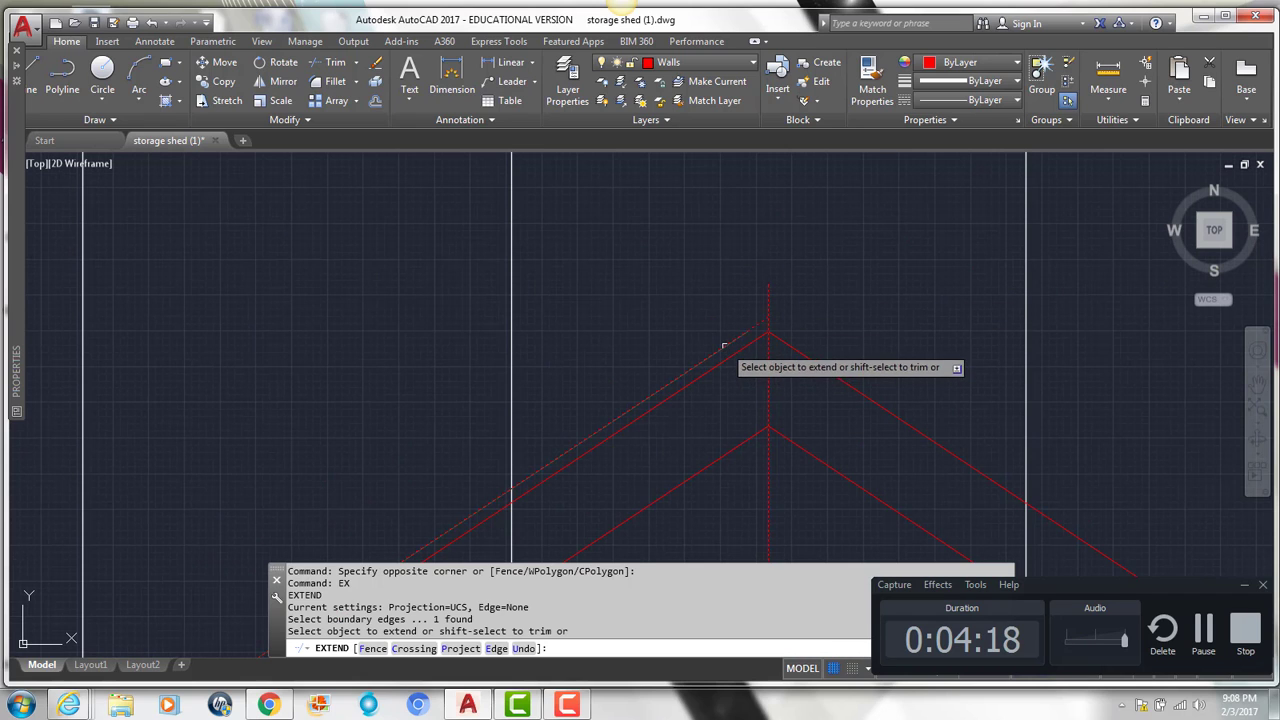
Erase the vertical centre line running through the roof ridge.
{"action": "scroll", "coordinate": [805, 228], "scroll_direction": "down", "scroll_amount": 2}
{"action": "scroll", "coordinate": [805, 228], "scroll_direction": "down", "scroll_amount": 2}
{"action": "middle_click_drag", "start_coordinate": [710, 395], "coordinate": [744, 335]}
{"action": "left_click", "coordinate": [820, 363]}
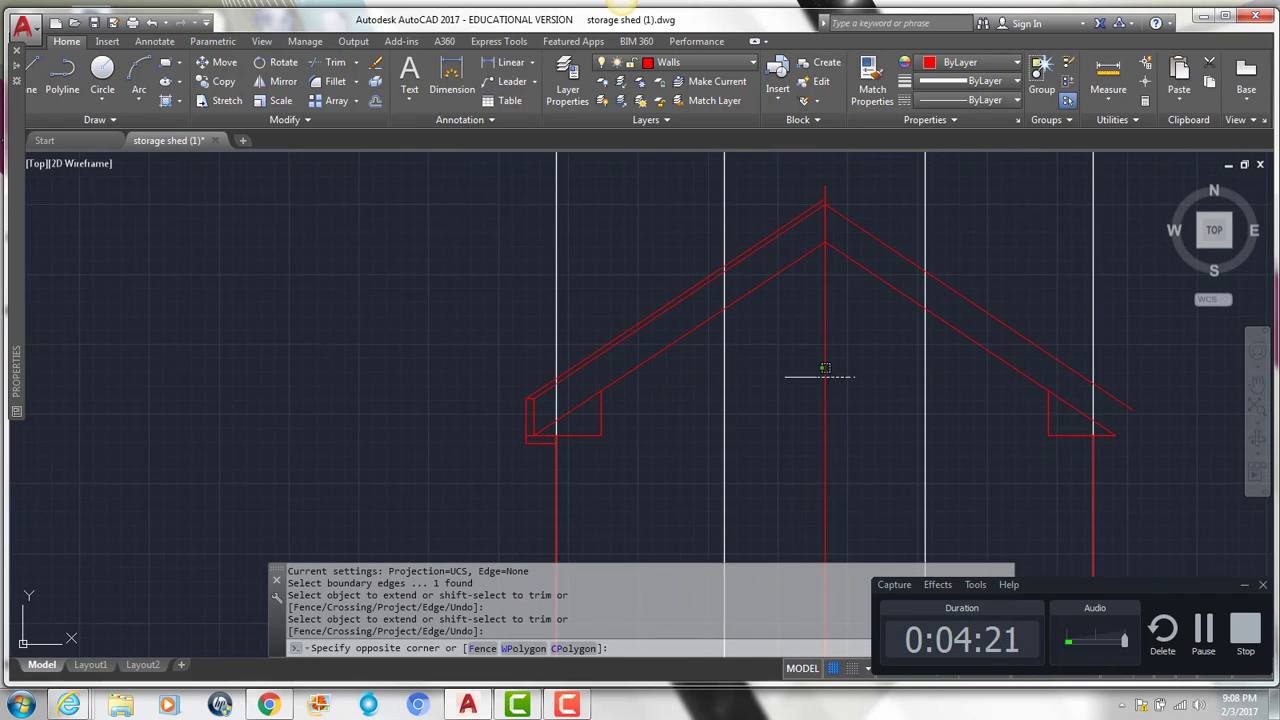
{"action": "key", "text": "Delete"}
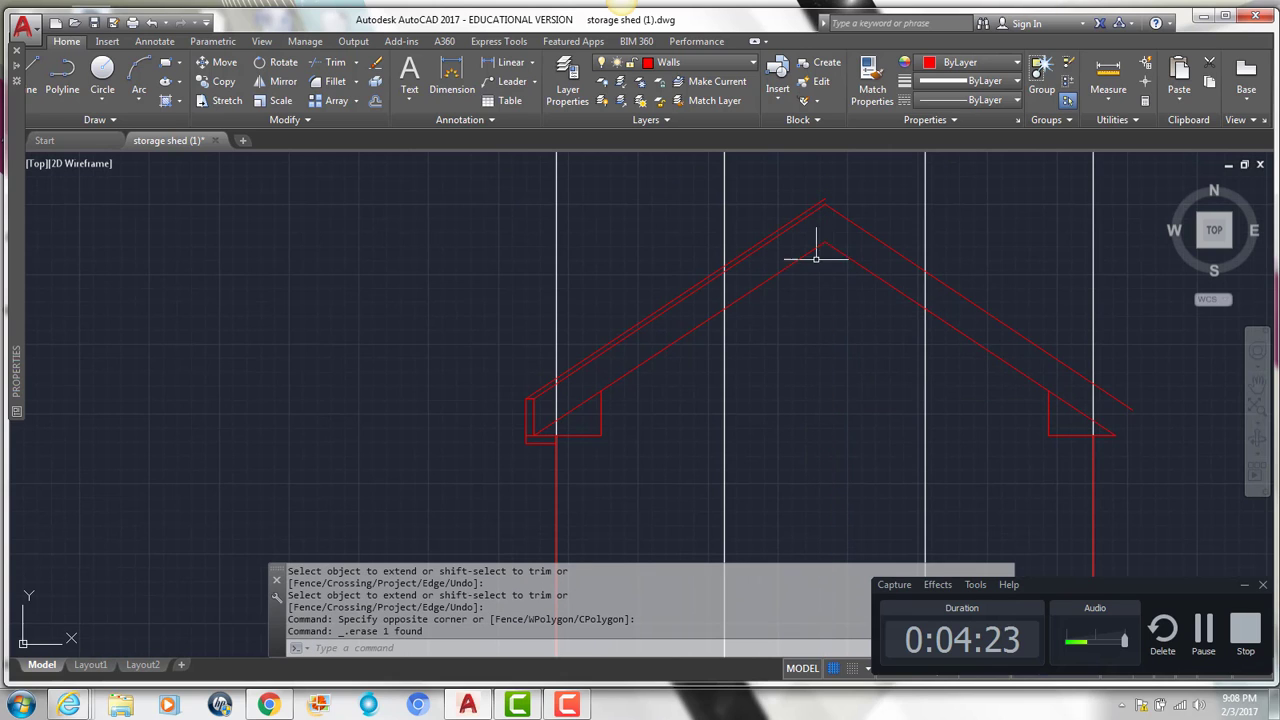
Mirror the left fascia and eave lines and the outermost roof line about a vertical axis through the ridge, keeping the originals.
{"action": "scroll", "coordinate": [525, 450], "scroll_direction": "up", "scroll_amount": 2}
{"action": "left_click", "coordinate": [540, 468]}
{"action": "left_click", "coordinate": [506, 388]}
{"action": "scroll", "coordinate": [531, 327], "scroll_direction": "up", "scroll_amount": 2}
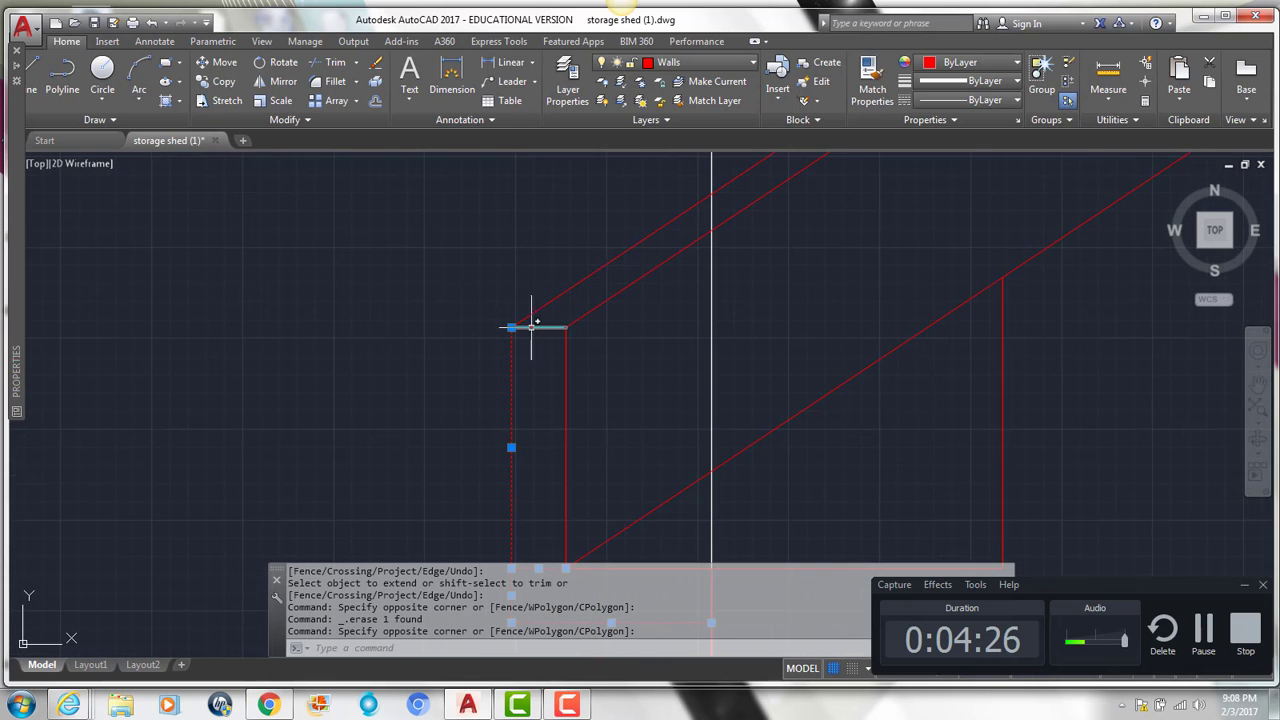
{"action": "scroll", "coordinate": [429, 449], "scroll_direction": "down", "scroll_amount": 4}
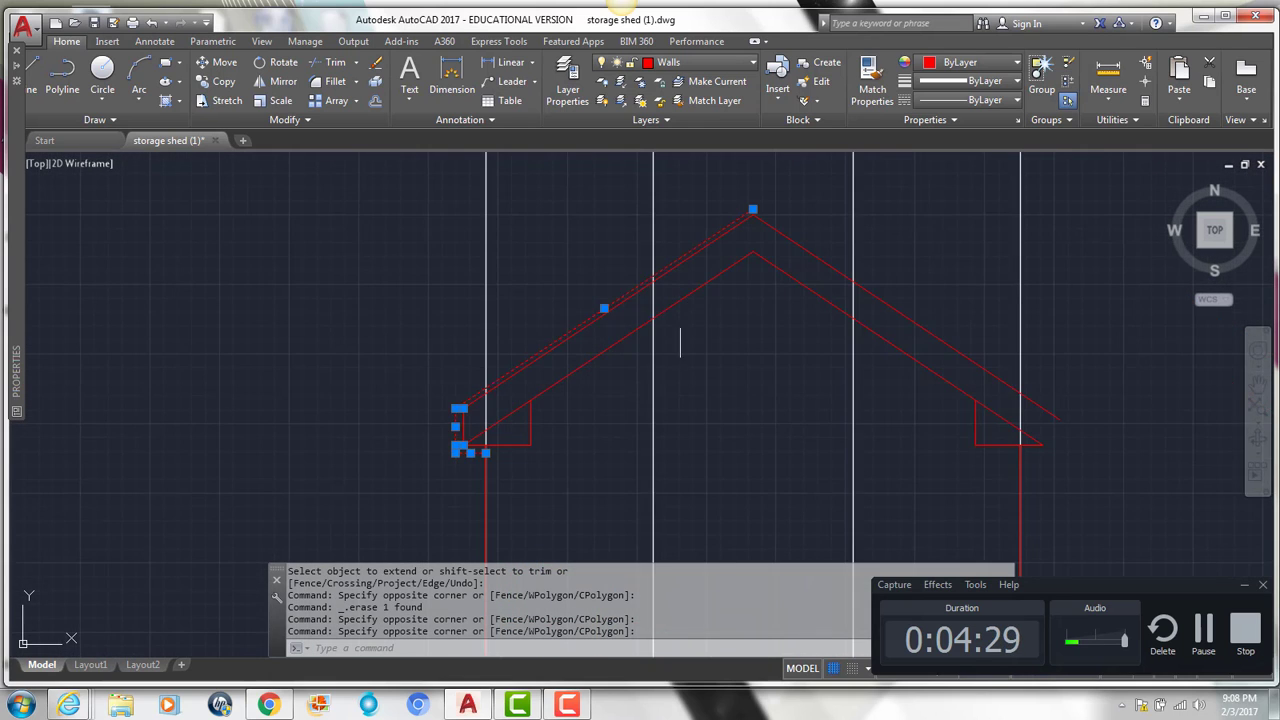
{"action": "key", "text": "Return"}
{"action": "scroll", "coordinate": [660, 225], "scroll_direction": "up", "scroll_amount": 3}
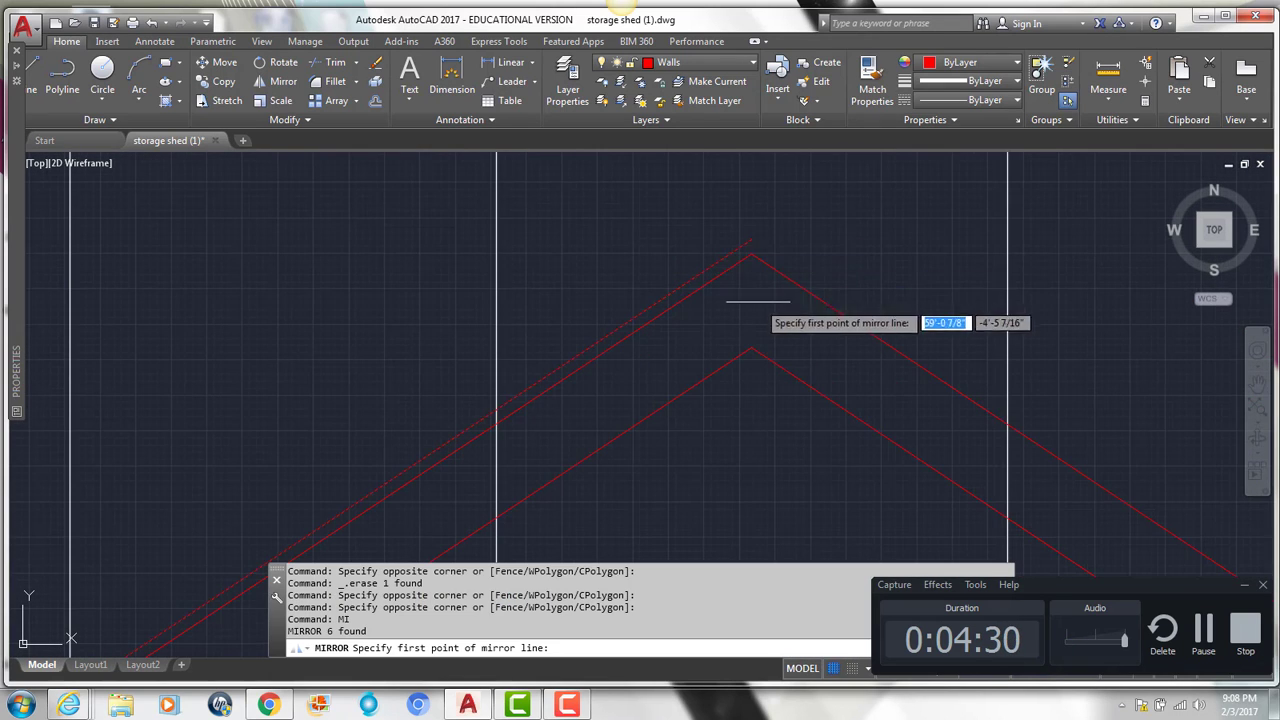
{"action": "left_click", "coordinate": [751, 253]}
{"action": "left_click", "coordinate": [751, 220]}
{"action": "scroll", "coordinate": [740, 205], "scroll_direction": "down", "scroll_amount": 4}
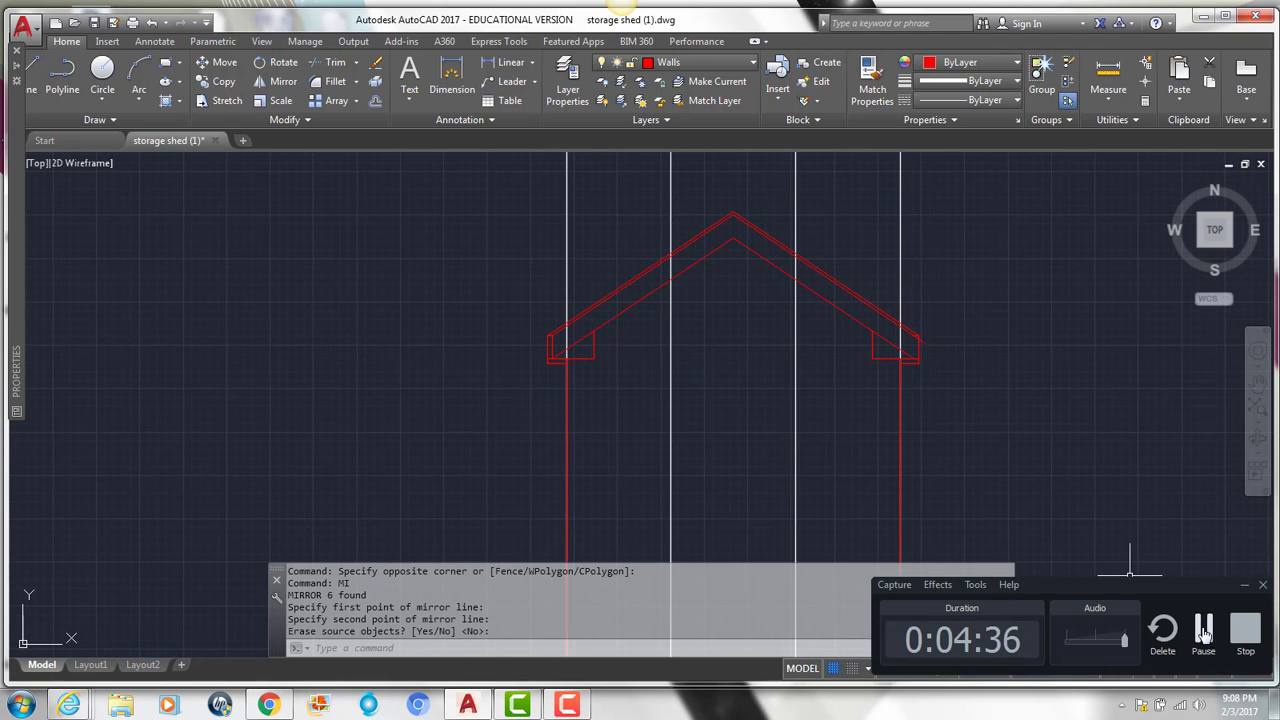
{"action": "left_click", "coordinate": [1204, 628]}
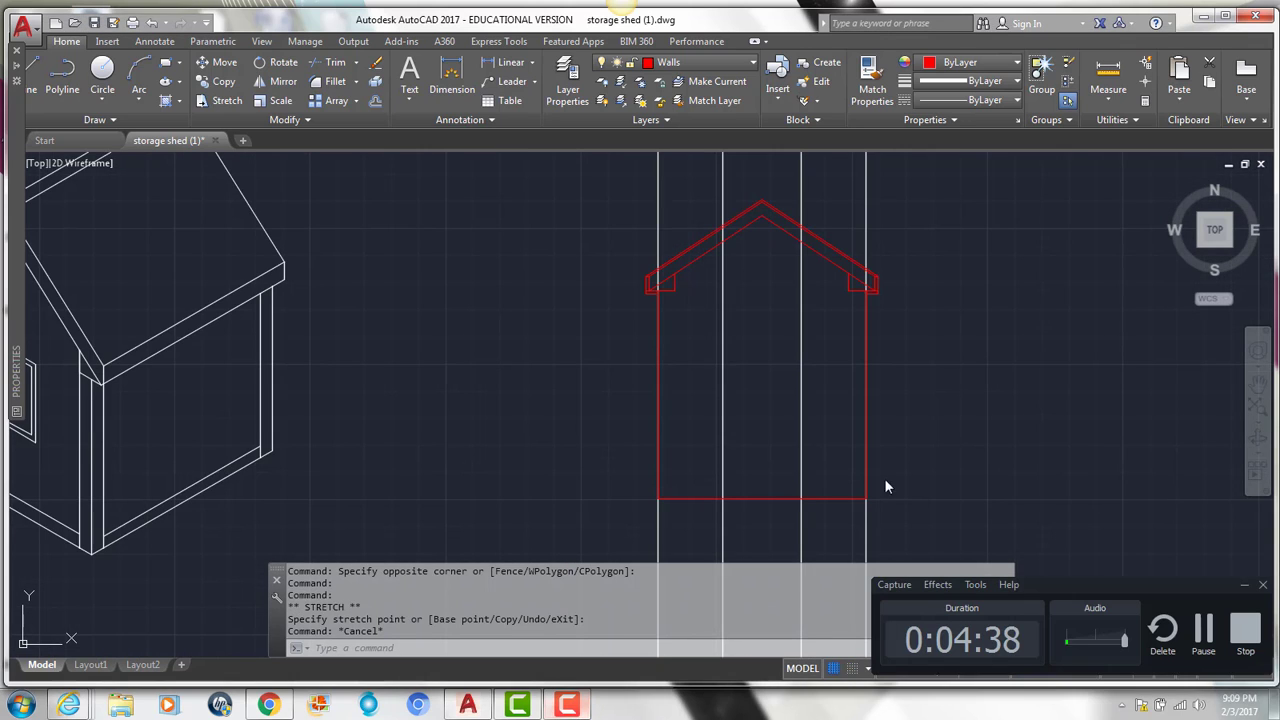
{"action": "middle_click_drag", "start_coordinate": [958, 450], "coordinate": [894, 430]}
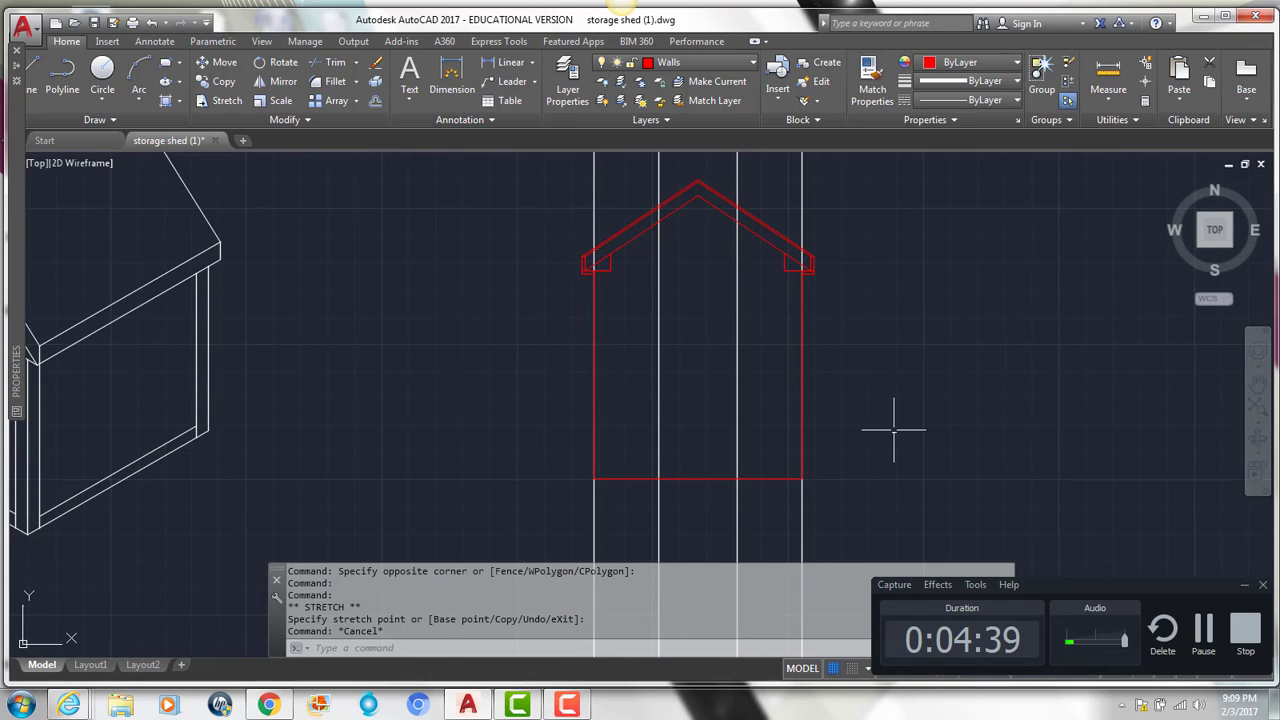
{"action": "left_click", "coordinate": [803, 378]}
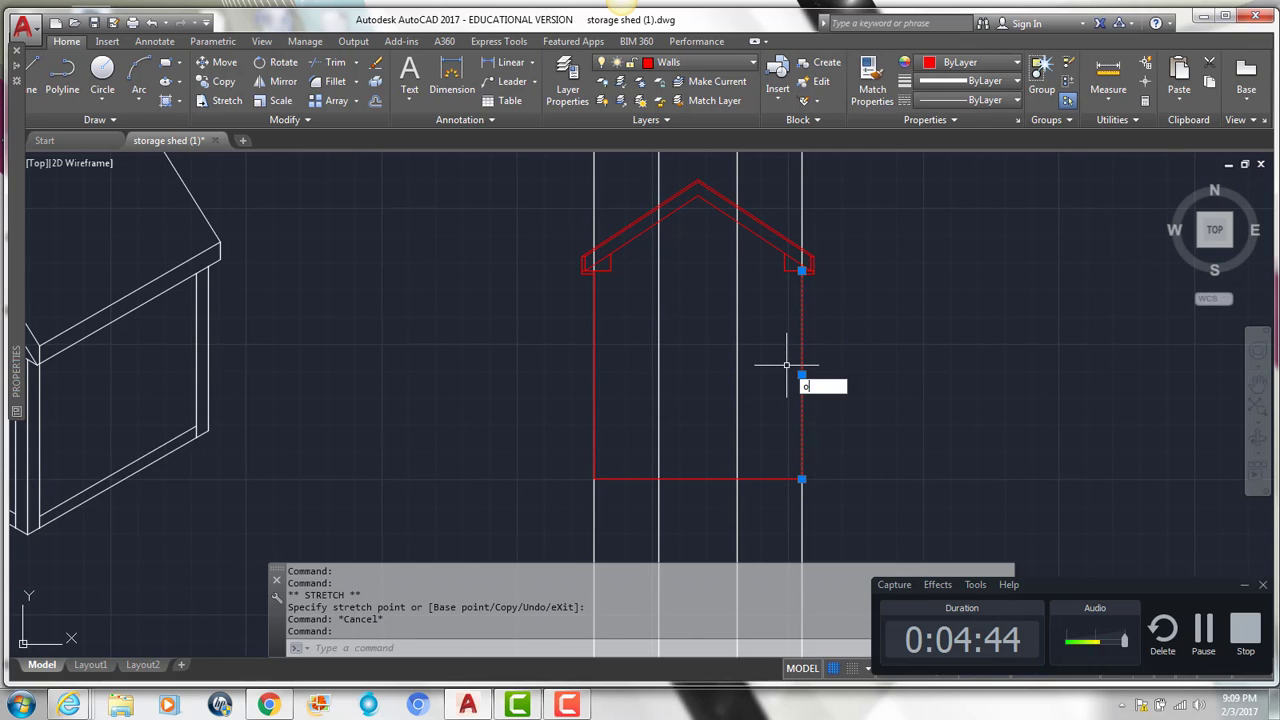
{"action": "key", "text": "Return"}
{"action": "type", "text": "5"}
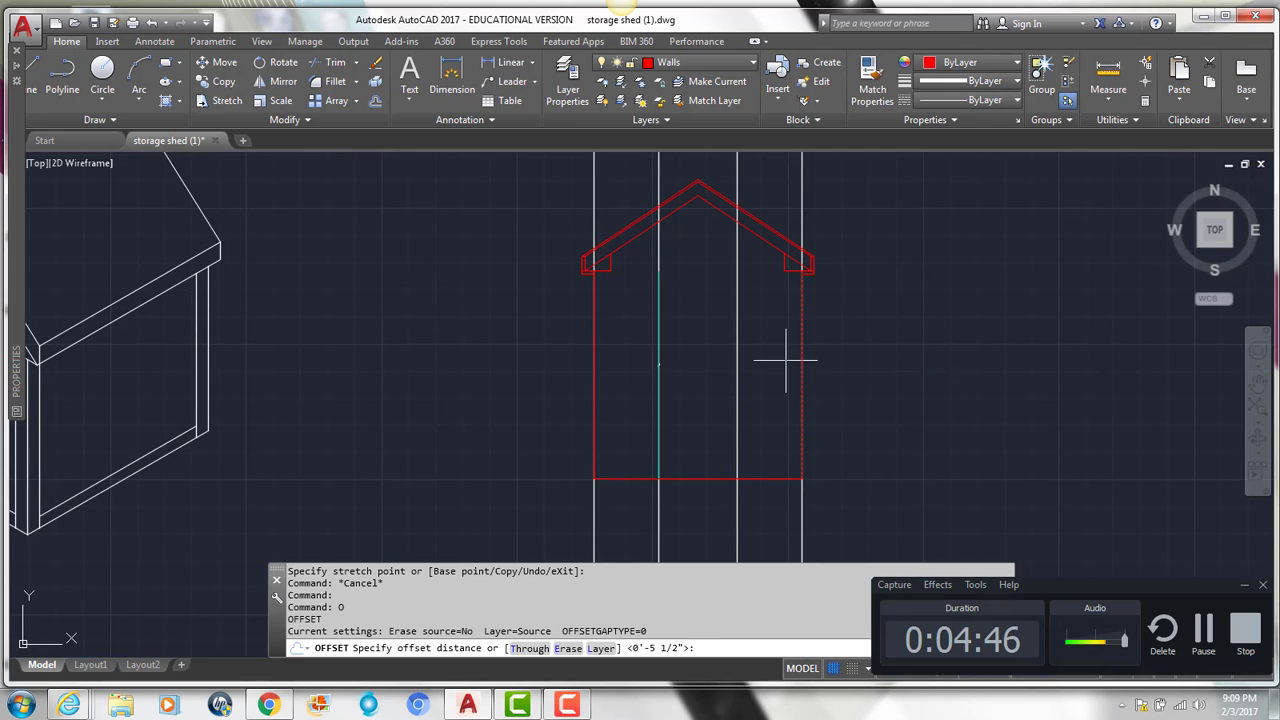
{"action": "key", "text": "Return"}
{"action": "key", "text": "Escape"}
Offset the elevation's right wall line 5.5" inward.
{"action": "type", "text": "o"}
{"action": "key", "text": "Return"}
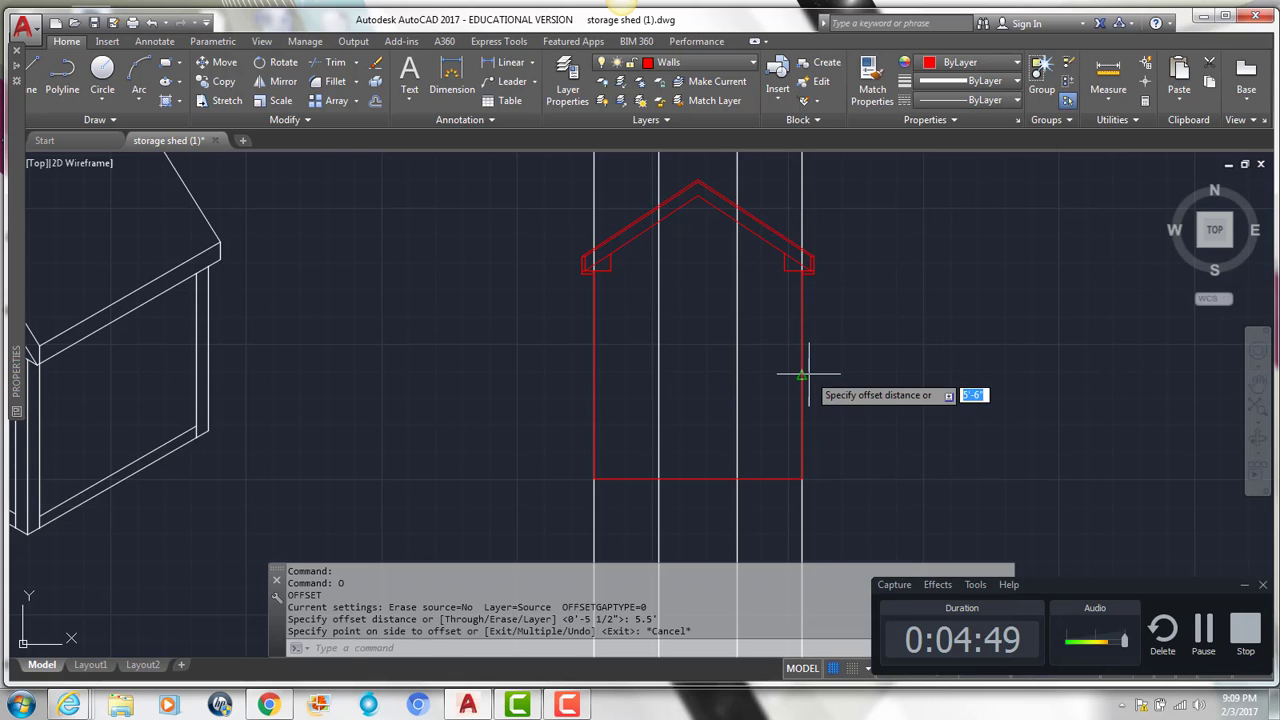
{"action": "type", "text": "5.5"}
{"action": "key", "text": "Return"}
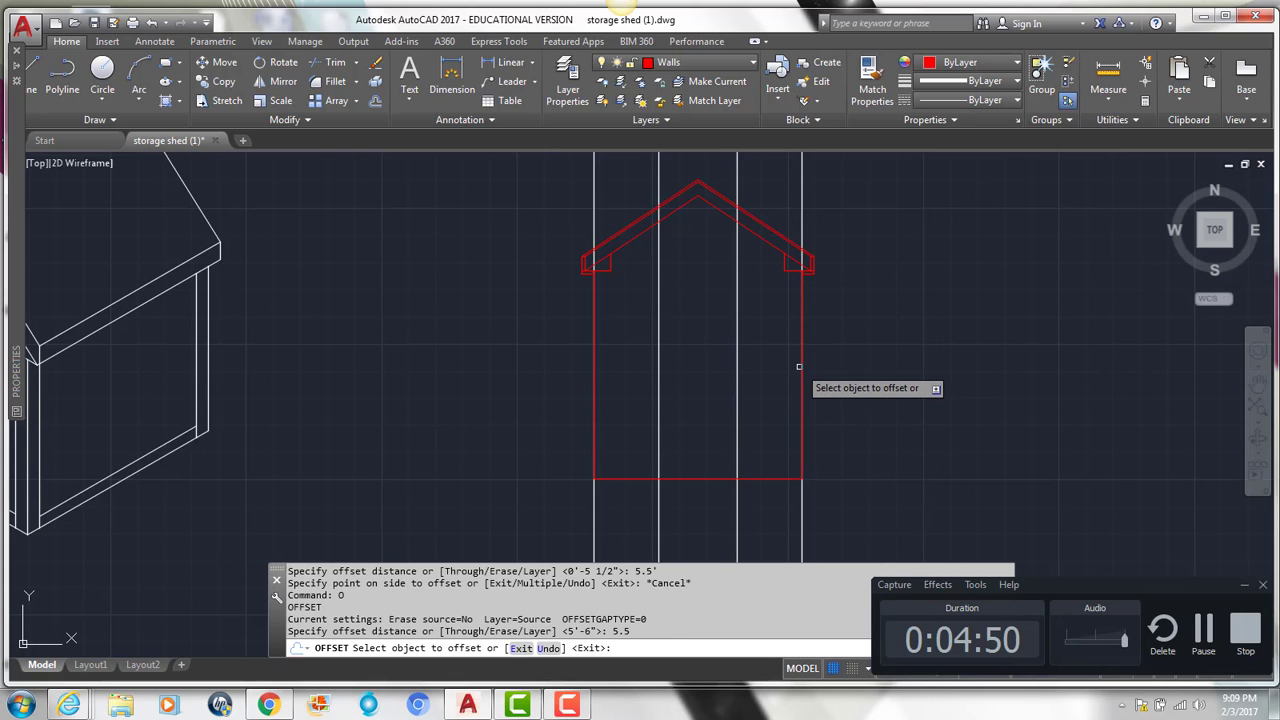
{"action": "key", "text": "Return"}
Offset the elevation's left wall line 5 1/2" inward.
{"action": "key", "text": "Return"}
{"action": "key", "text": "Return"}
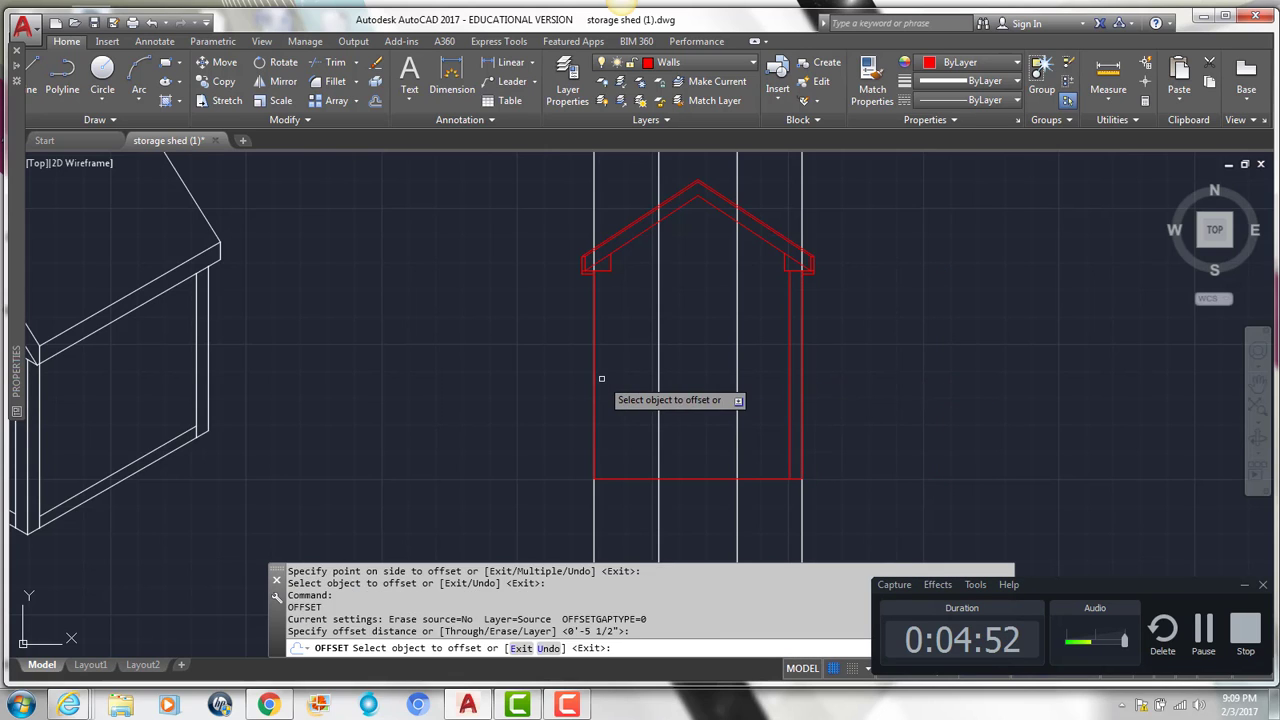
{"action": "left_click", "coordinate": [592, 377]}
{"action": "left_click", "coordinate": [600, 392]}
{"action": "key", "text": "Return"}
Offset the elevation's base line 5 1/2" upward.
{"action": "key", "text": "Return"}
{"action": "key", "text": "Return"}
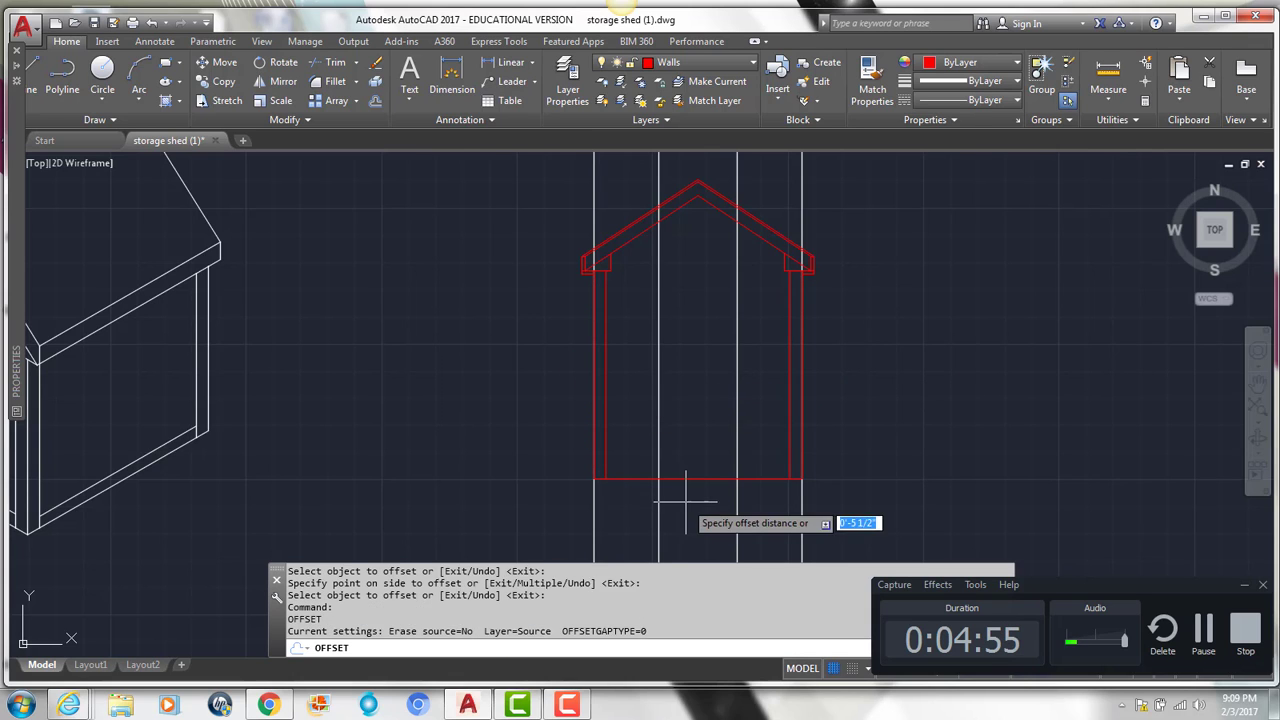
{"action": "left_click", "coordinate": [697, 480]}
{"action": "left_click", "coordinate": [690, 468]}
{"action": "scroll", "coordinate": [613, 487], "scroll_direction": "up", "scroll_amount": 6}
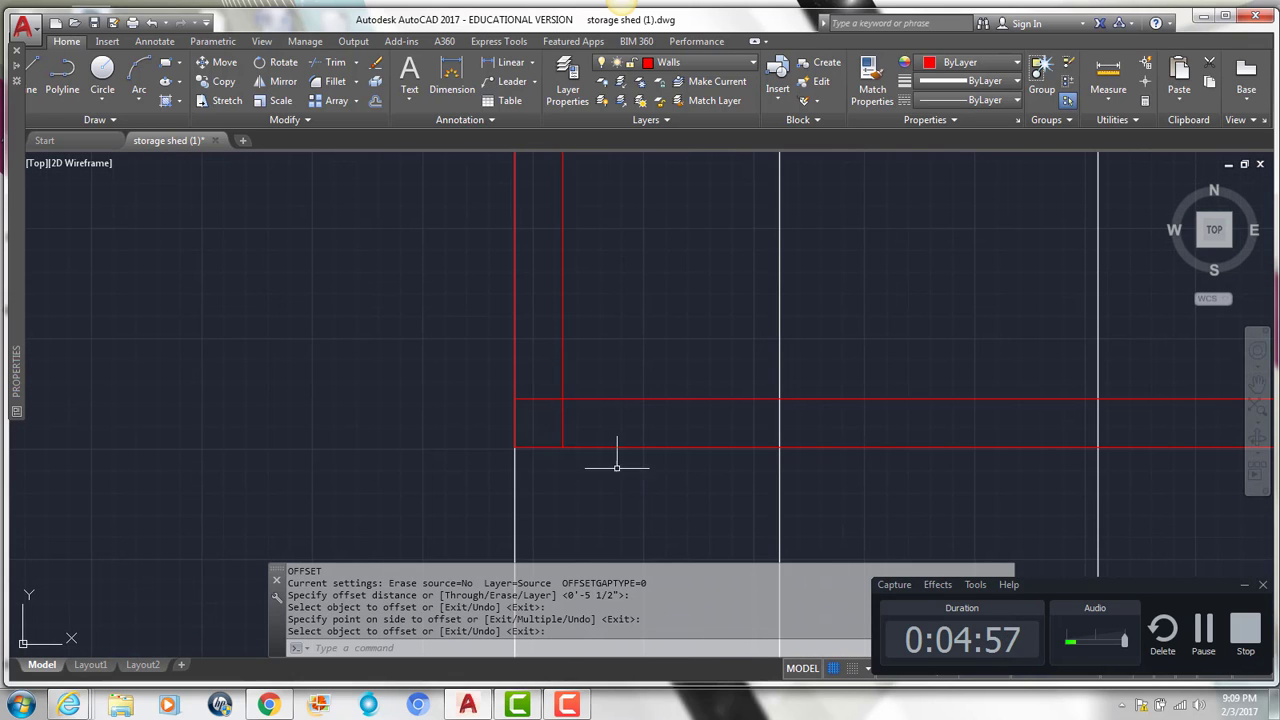
{"action": "key", "text": "Return"}
{"action": "left_click", "coordinate": [557, 430]}
{"action": "left_click", "coordinate": [563, 443]}
{"action": "key", "text": "Escape"}
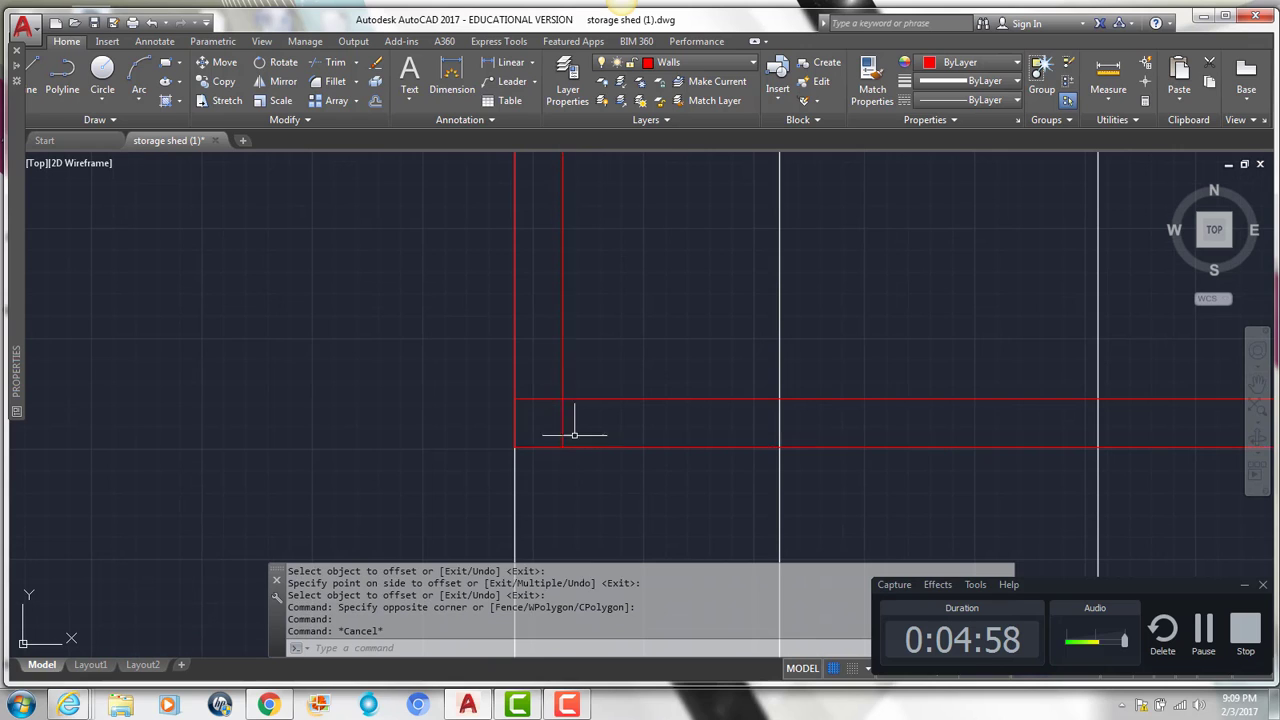
{"action": "left_click", "coordinate": [563, 447]}
Shorten the offset base line by stretching its left end to the inner left wall line.
{"action": "left_click", "coordinate": [600, 357]}
{"action": "left_click", "coordinate": [513, 400]}
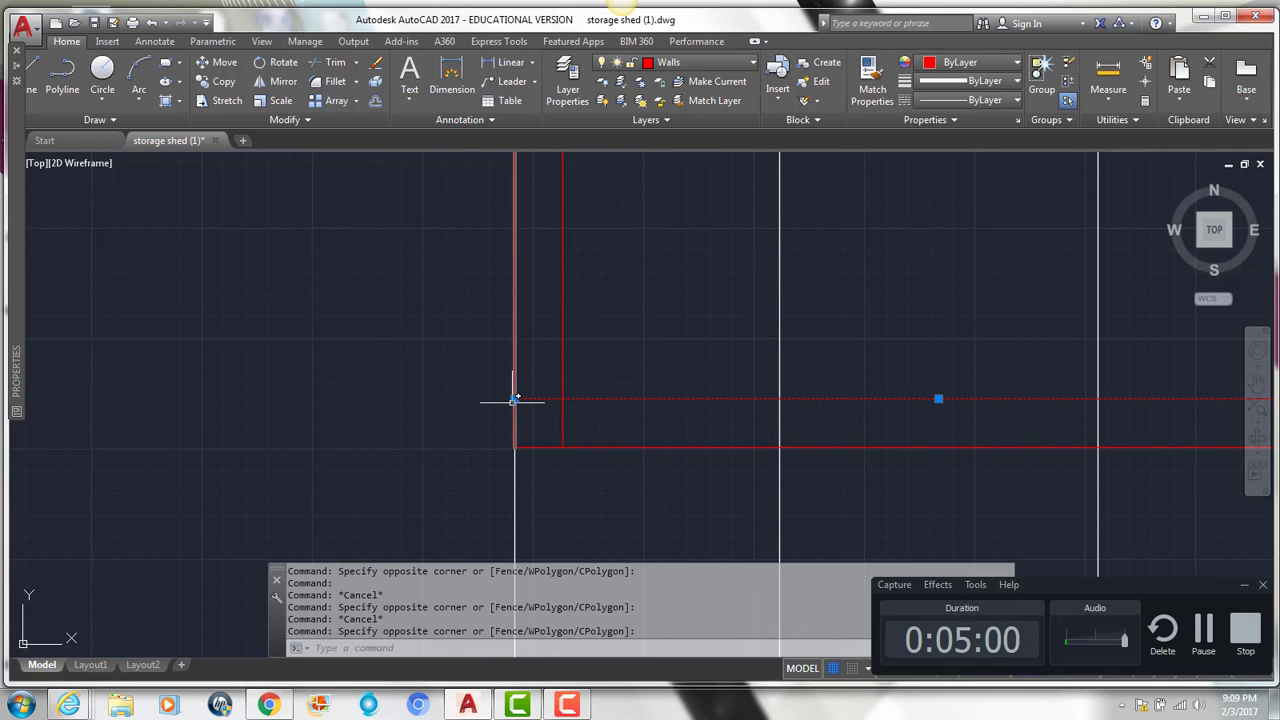
{"action": "left_click", "coordinate": [514, 399]}
{"action": "key", "text": "Escape"}
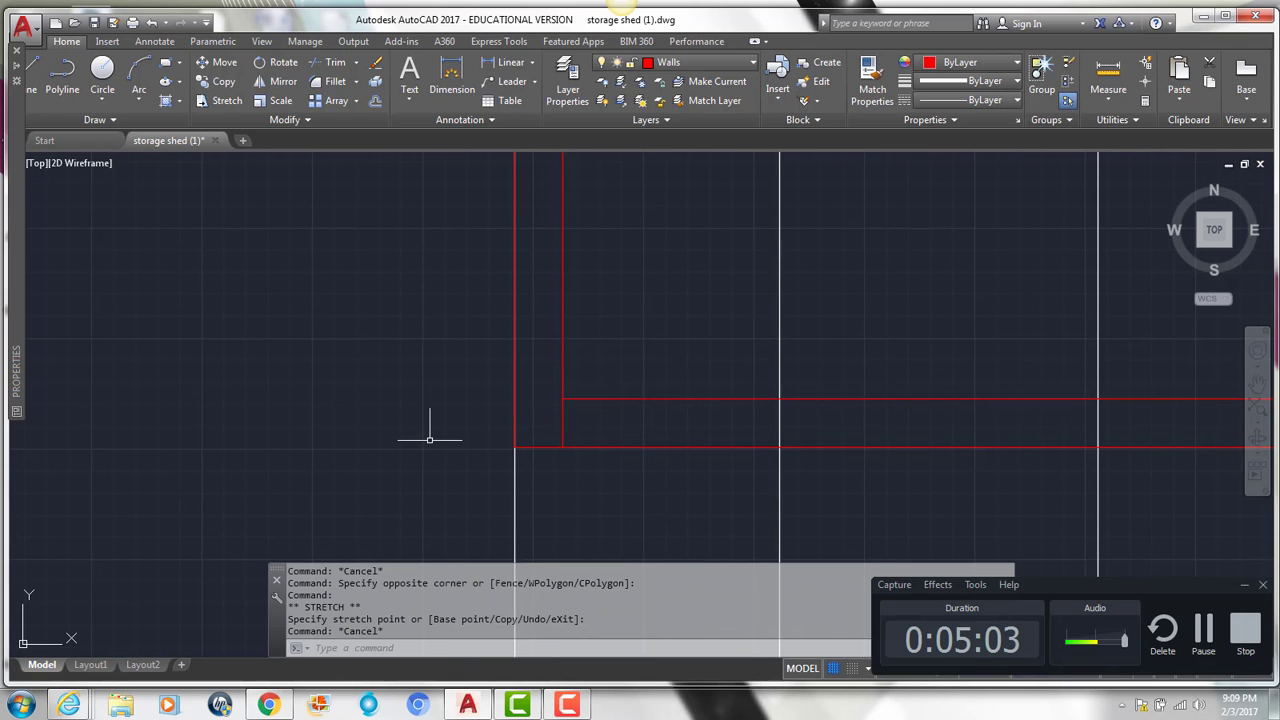
Shorten the offset base line by stretching its right end to the inner right wall line.
{"action": "scroll", "coordinate": [428, 434], "scroll_direction": "down", "scroll_amount": 4}
{"action": "scroll", "coordinate": [790, 398], "scroll_direction": "up", "scroll_amount": 2}
{"action": "scroll", "coordinate": [772, 426], "scroll_direction": "up", "scroll_amount": 3}
{"action": "left_click", "coordinate": [771, 428]}
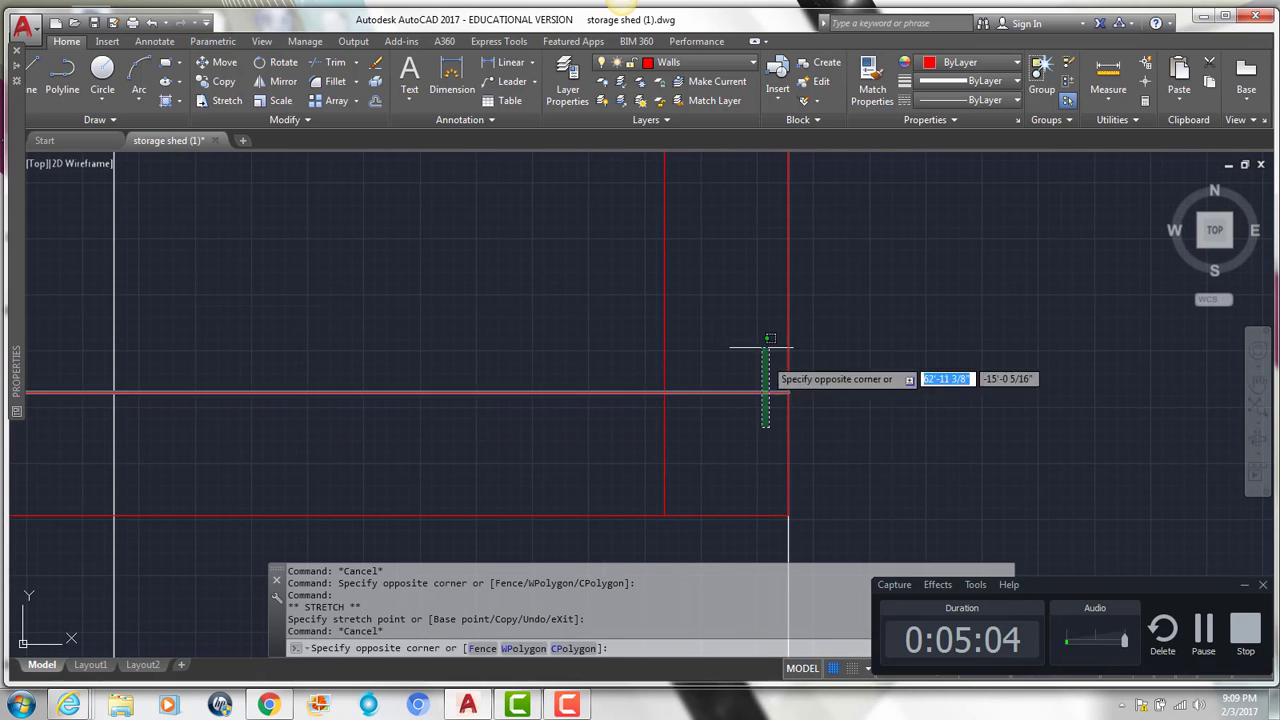
{"action": "left_click", "coordinate": [788, 392]}
{"action": "left_click", "coordinate": [788, 392]}
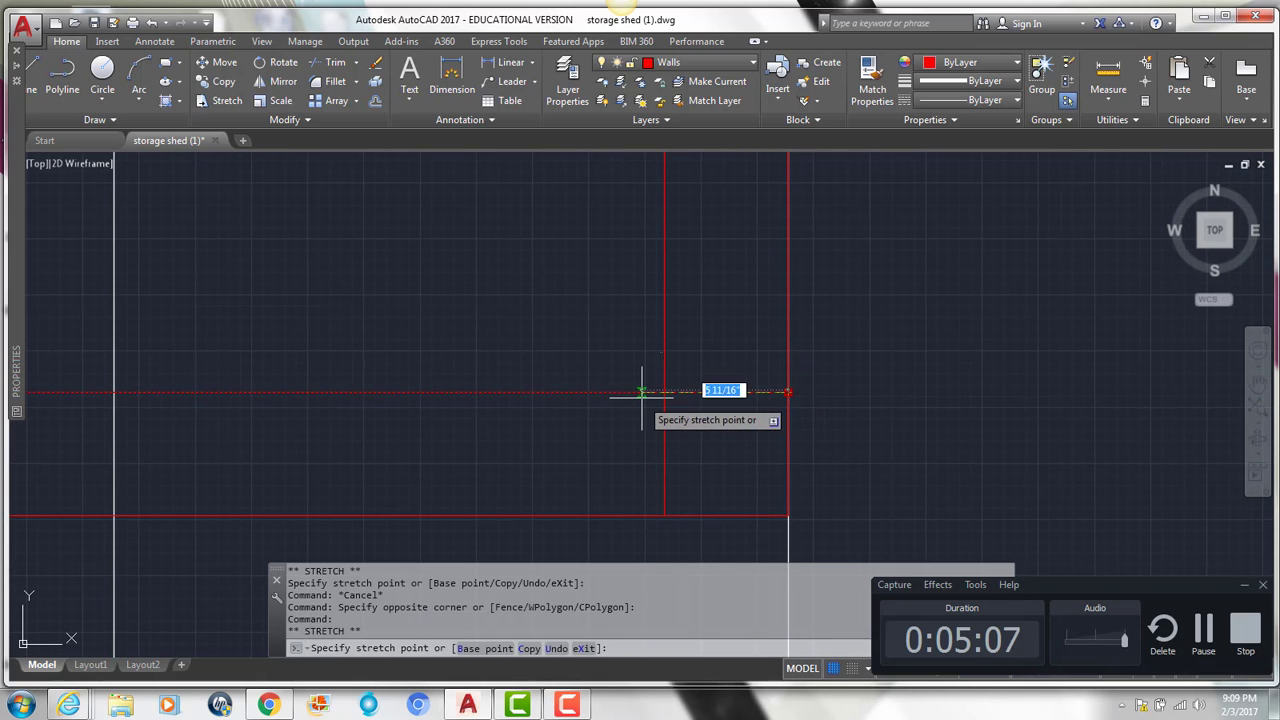
{"action": "key", "text": "Escape"}
Examine how the lower window in the floor plan projects down into the side elevation.
{"action": "scroll", "coordinate": [749, 371], "scroll_direction": "down", "scroll_amount": 4}
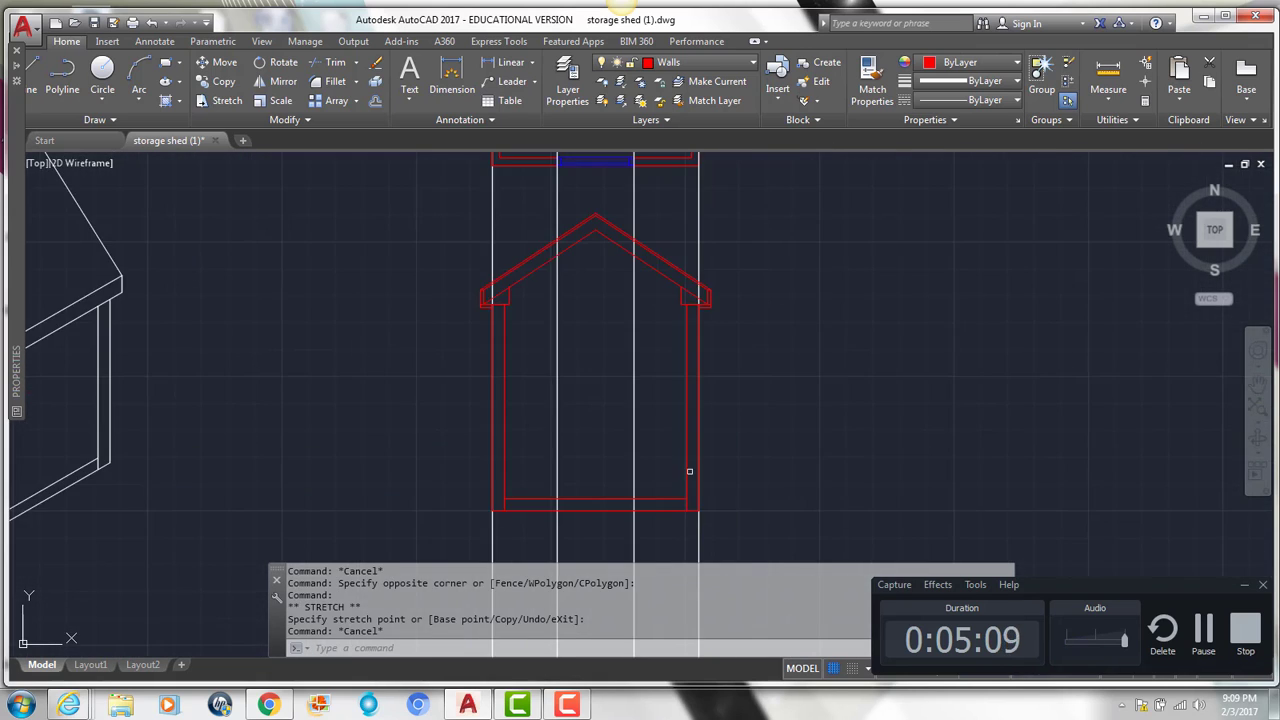
{"action": "middle_click_drag", "start_coordinate": [691, 471], "coordinate": [820, 457]}
{"action": "scroll", "coordinate": [815, 460], "scroll_direction": "down", "scroll_amount": 1}
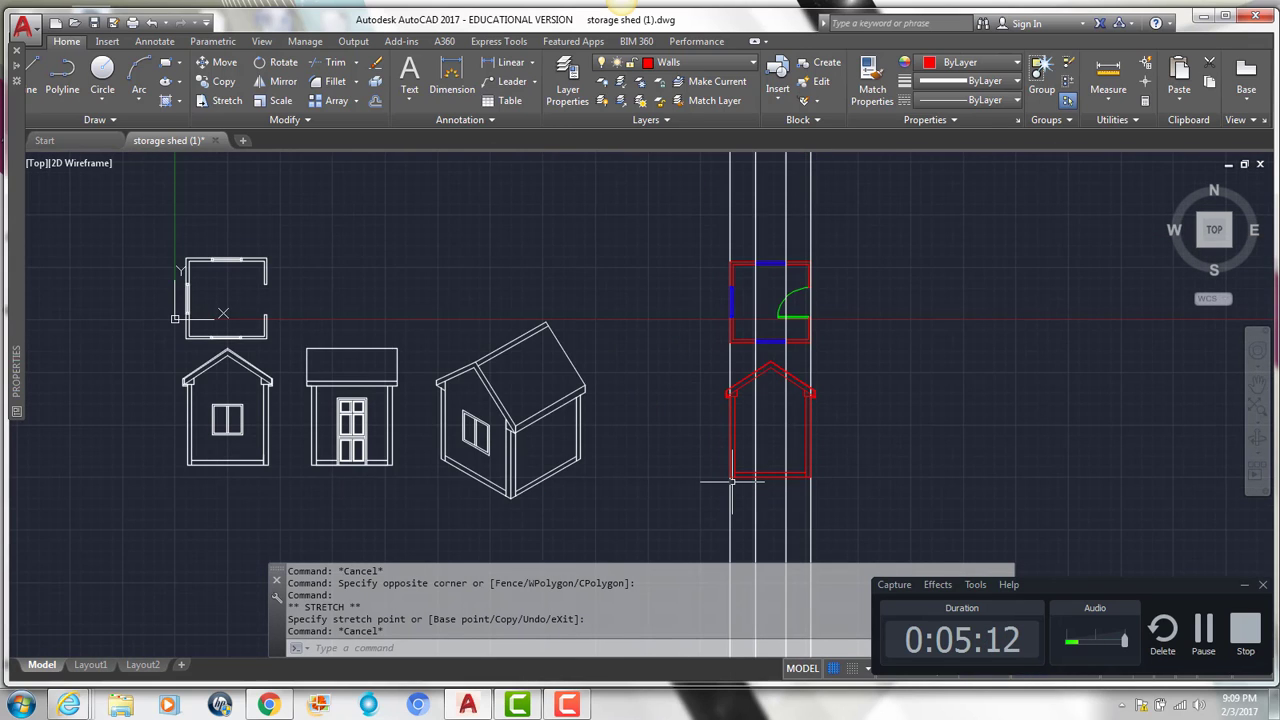
{"action": "scroll", "coordinate": [792, 345], "scroll_direction": "up", "scroll_amount": 2}
{"action": "scroll", "coordinate": [792, 345], "scroll_direction": "up", "scroll_amount": 3}
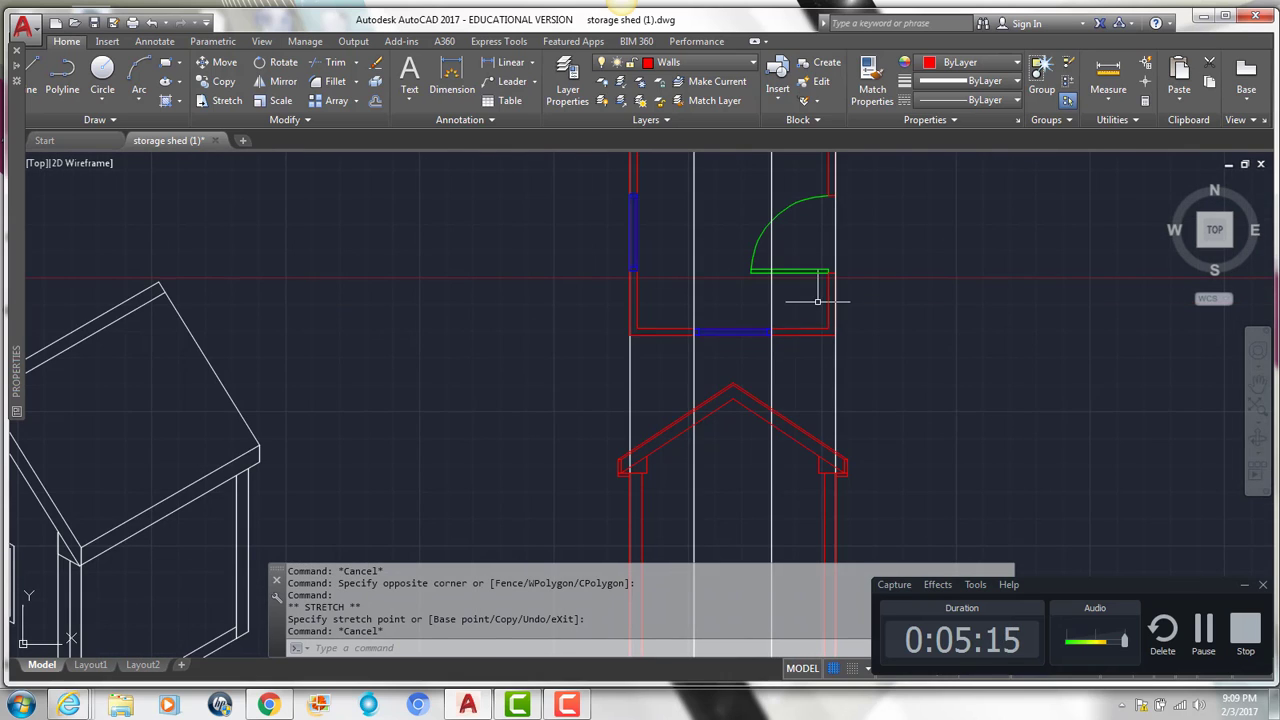
{"action": "middle_click_drag", "start_coordinate": [831, 371], "coordinate": [823, 271]}
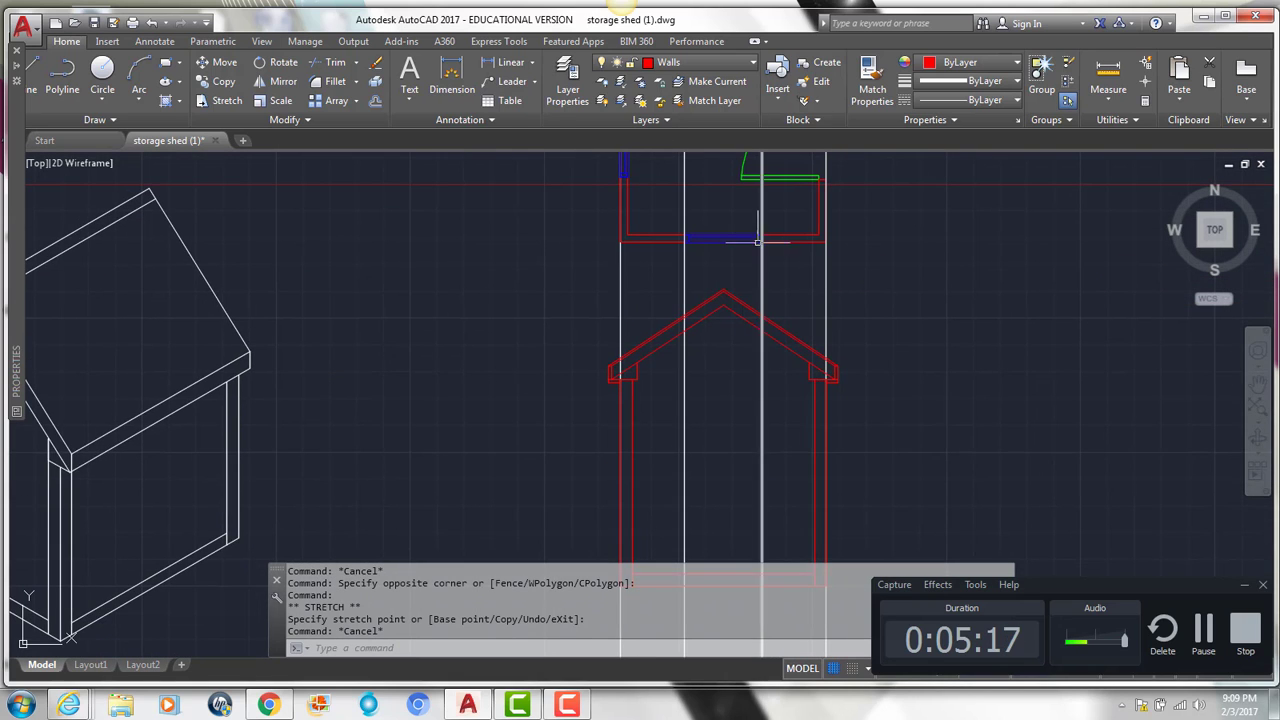
{"action": "mouse_move", "coordinate": [770, 480]}
{"action": "middle_mouse_down"}
{"action": "mouse_move", "coordinate": [766, 380]}
{"action": "mouse_move", "coordinate": [737, 349]}
{"action": "middle_mouse_up"}
{"action": "scroll", "coordinate": [718, 220], "scroll_direction": "up", "scroll_amount": 3}
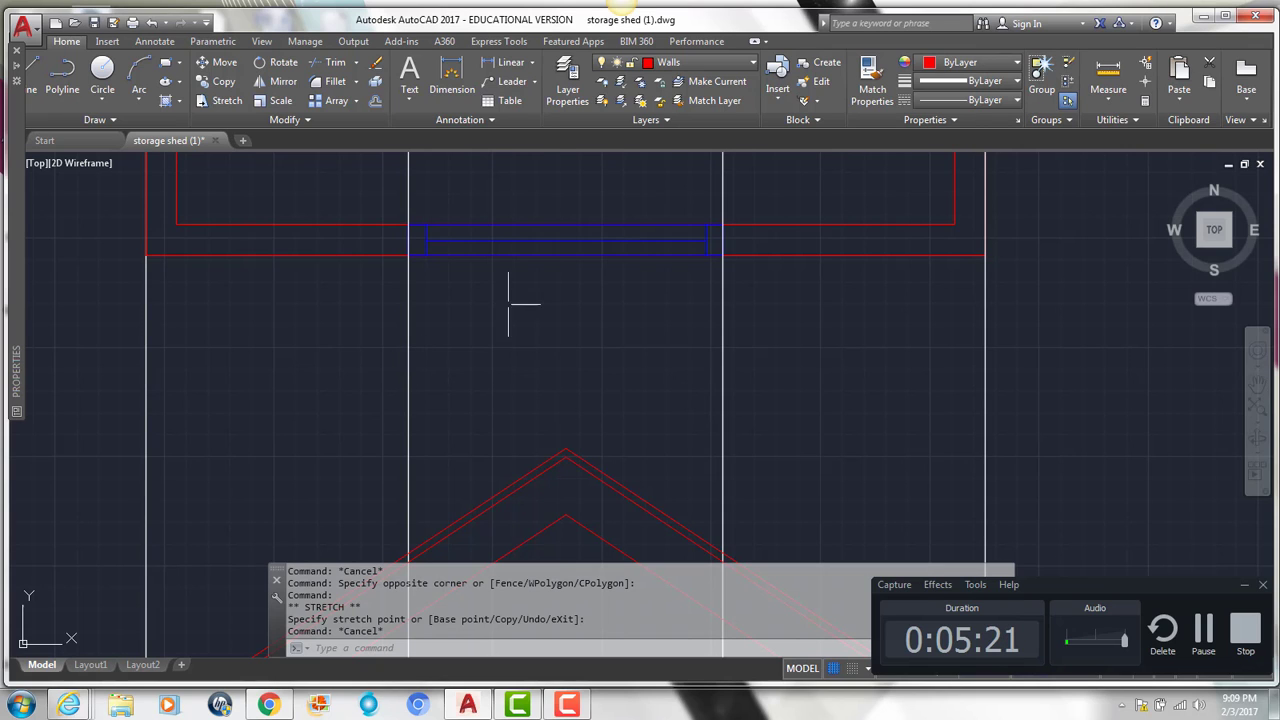
{"action": "scroll", "coordinate": [543, 277], "scroll_direction": "down", "scroll_amount": 5}
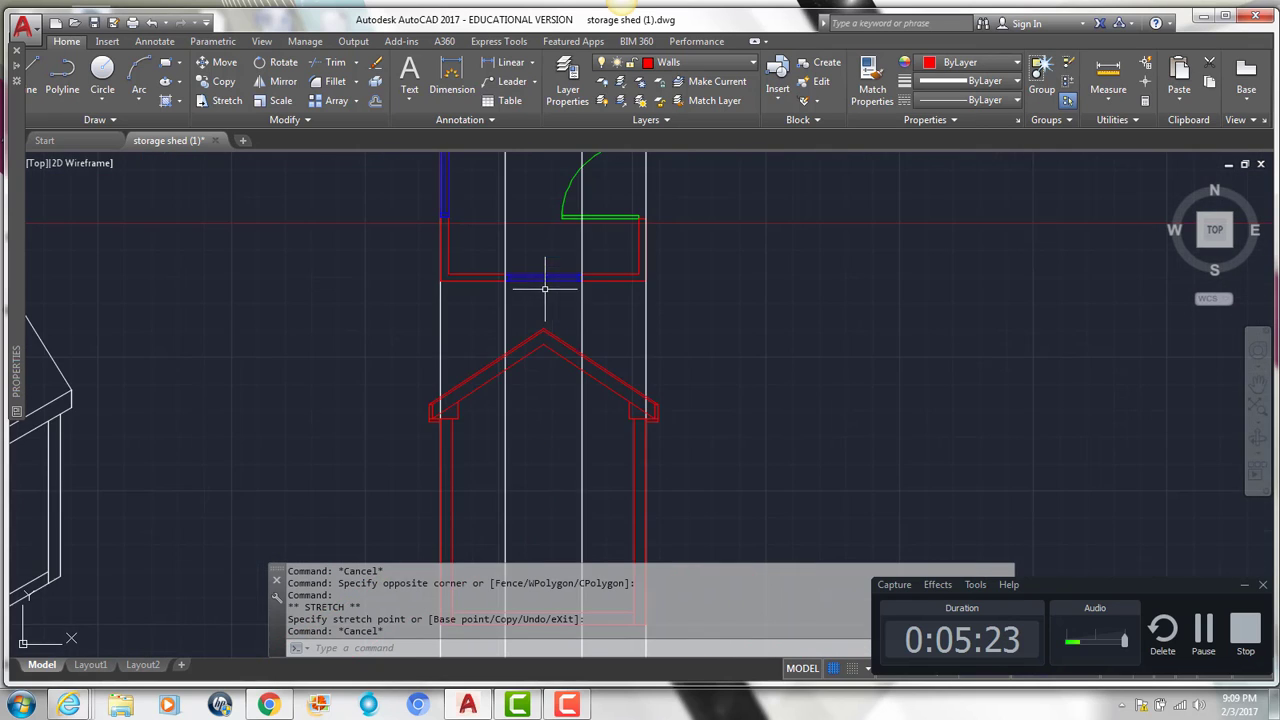
Make the Windows layer current and draw a 3' vertical line up from the elevation's base along the right window projection line.
{"action": "left_click", "coordinate": [708, 62]}
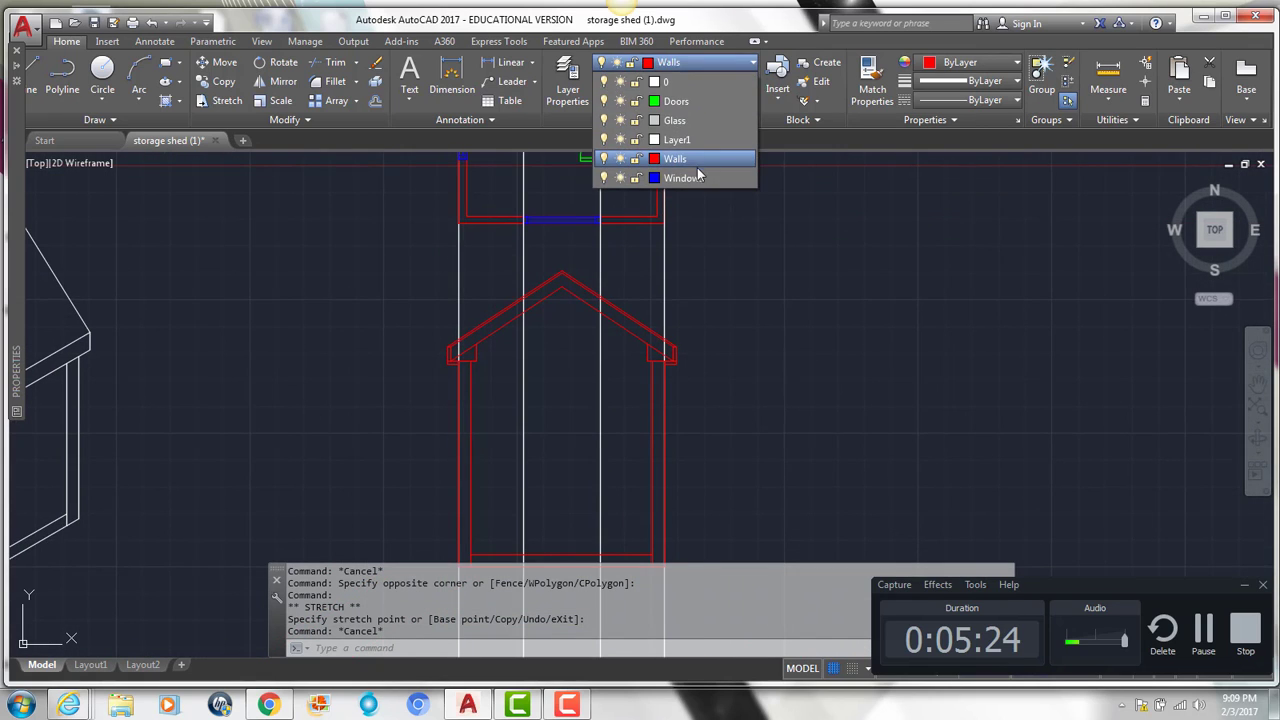
{"action": "left_click", "coordinate": [698, 179]}
{"action": "scroll", "coordinate": [600, 491], "scroll_direction": "up", "scroll_amount": 3}
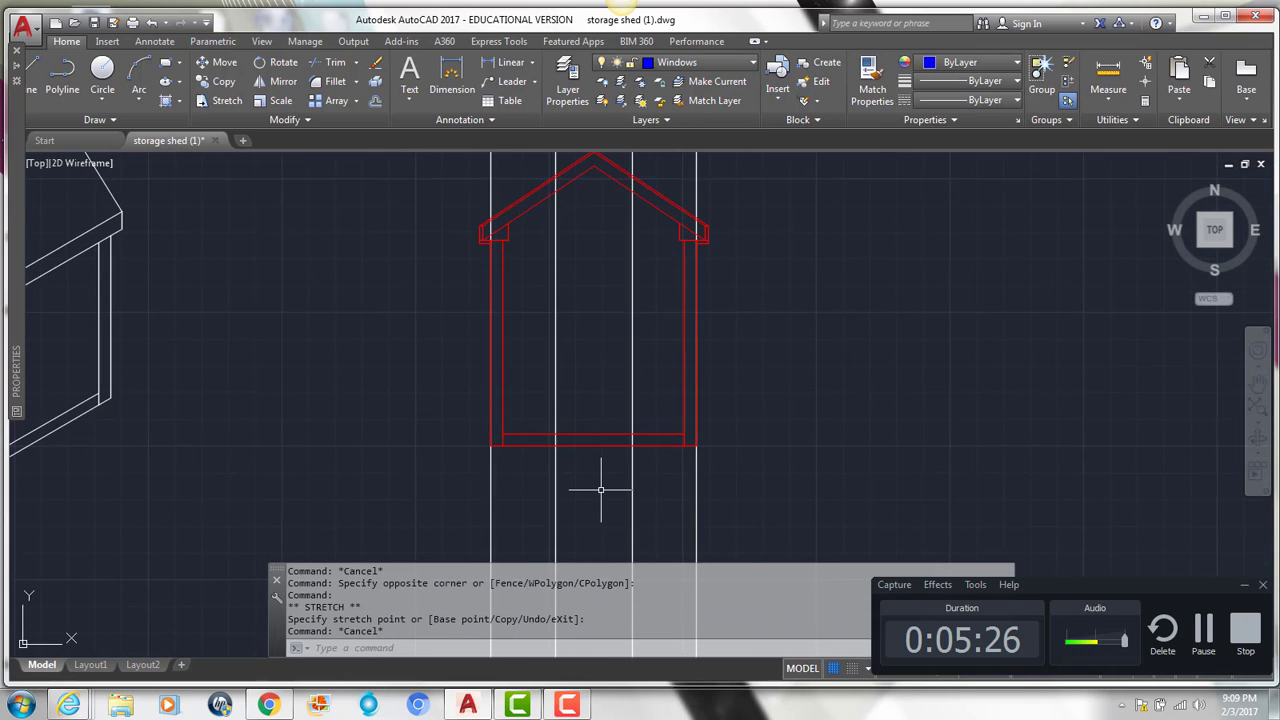
{"action": "key", "text": "Return"}
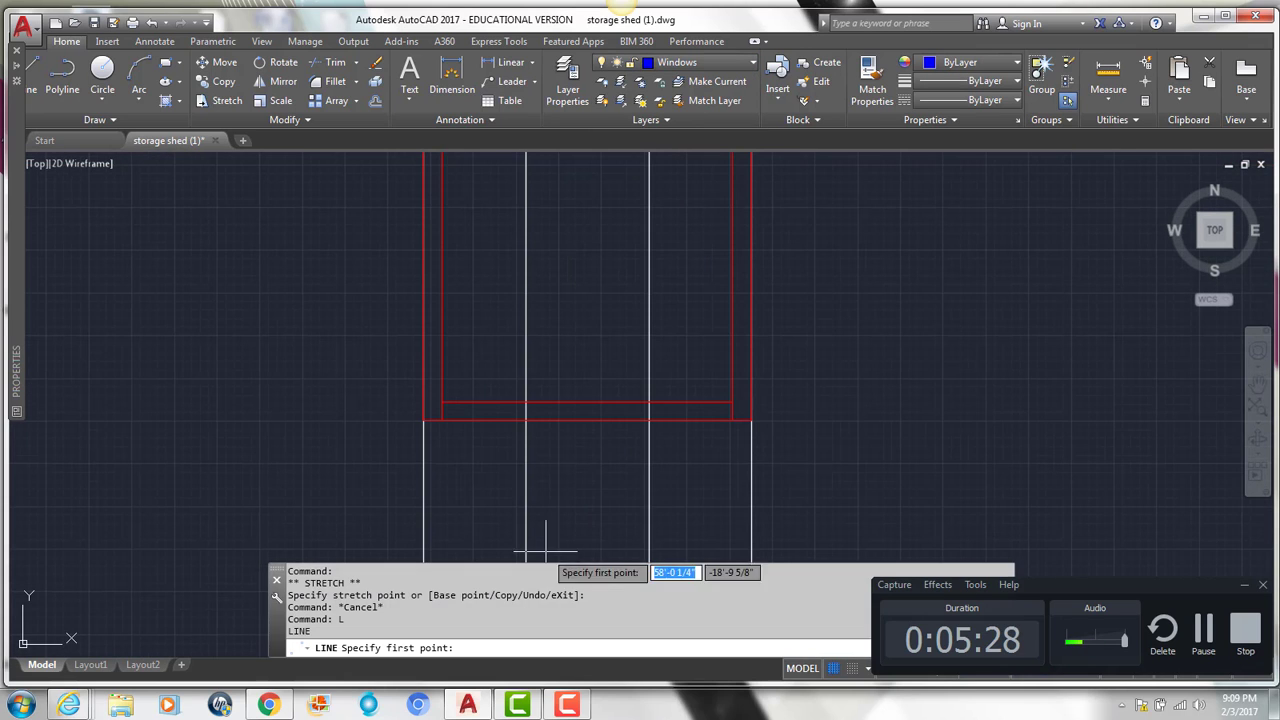
{"action": "left_click", "coordinate": [650, 420]}
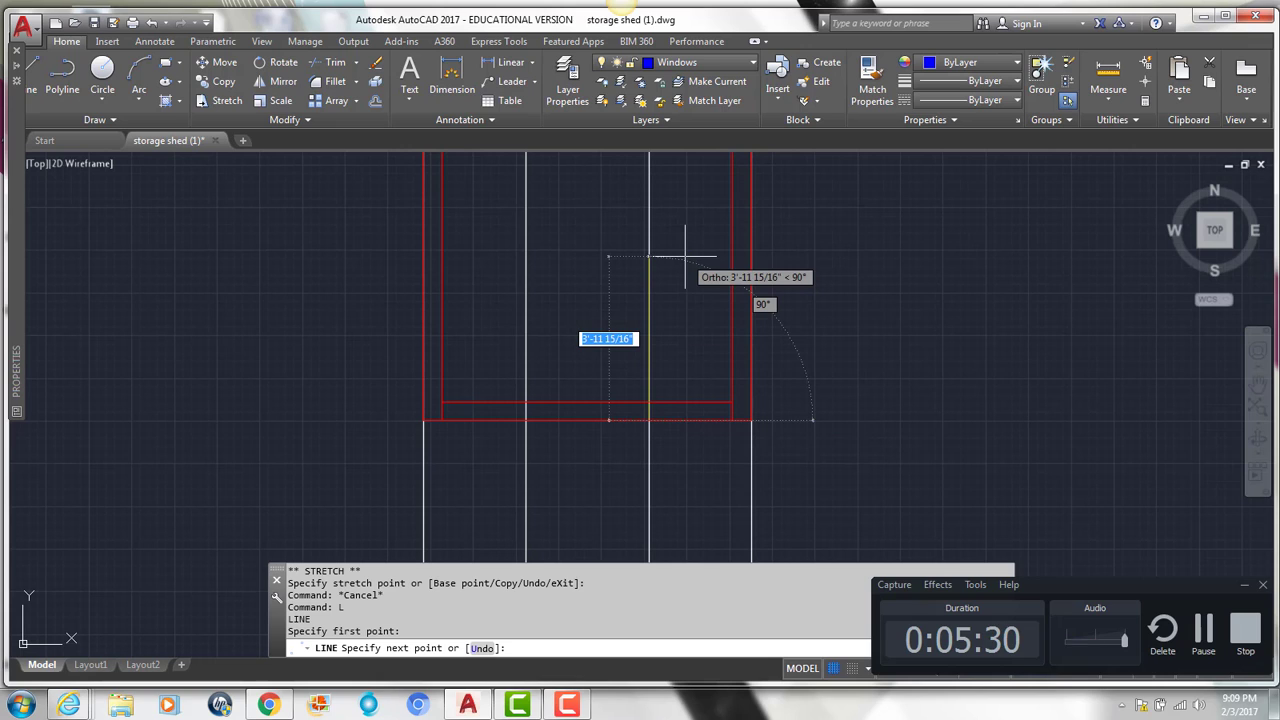
{"action": "type", "text": "3'"}
{"action": "key", "text": "Return"}
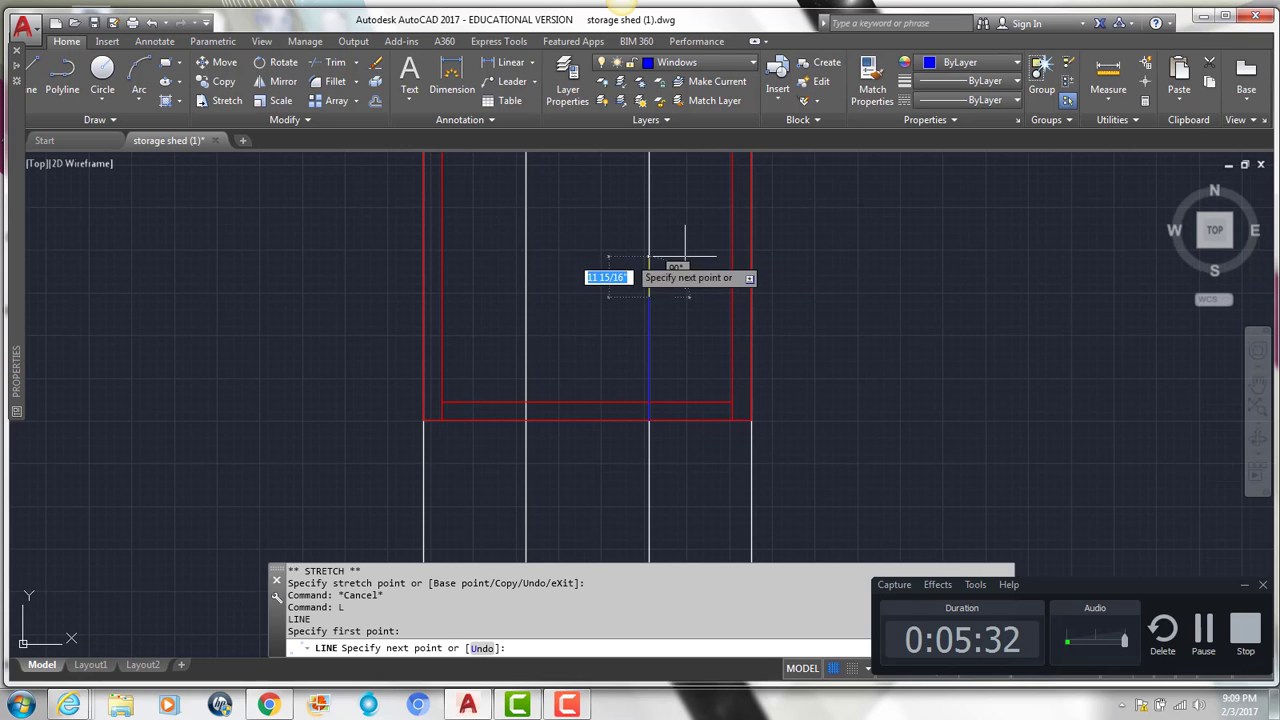
{"action": "left_click", "coordinate": [530, 292]}
{"action": "middle_click_drag", "start_coordinate": [543, 251], "coordinate": [548, 339]}
{"action": "type", "text": "u"}
{"action": "key", "text": "Return"}
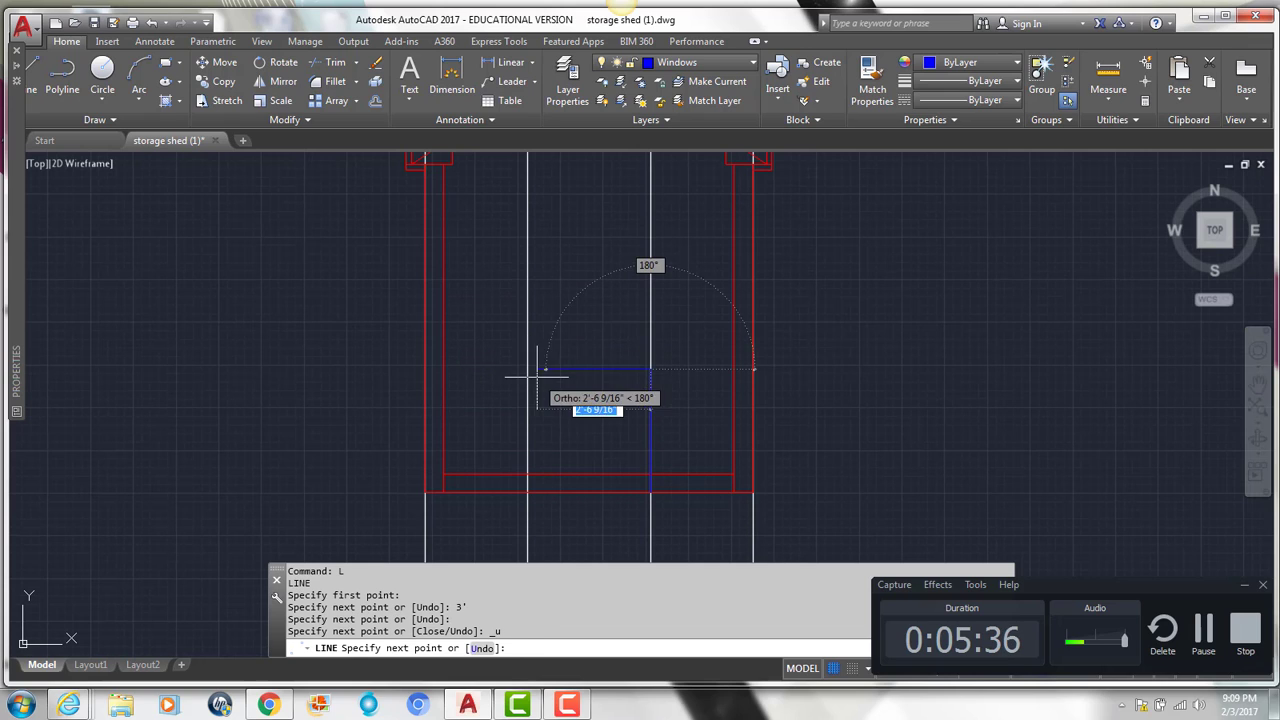
{"action": "left_click", "coordinate": [530, 369]}
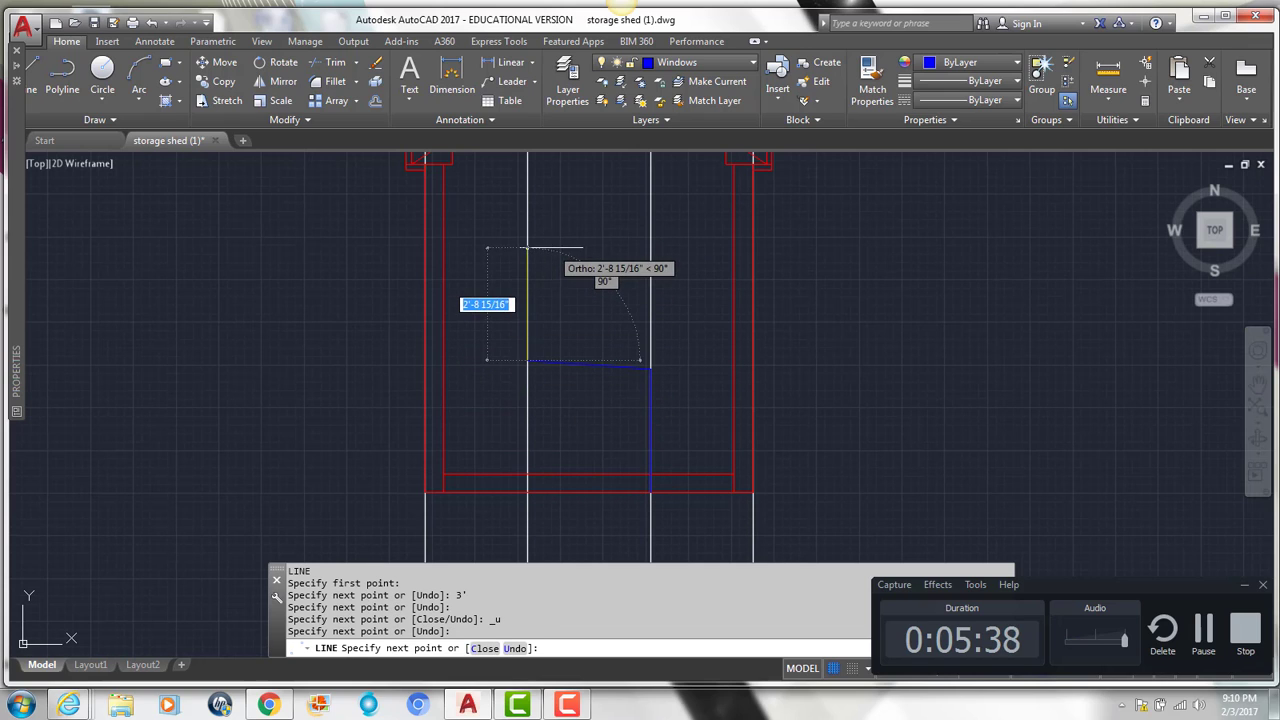
{"action": "type", "text": "u"}
{"action": "key", "text": "Return"}
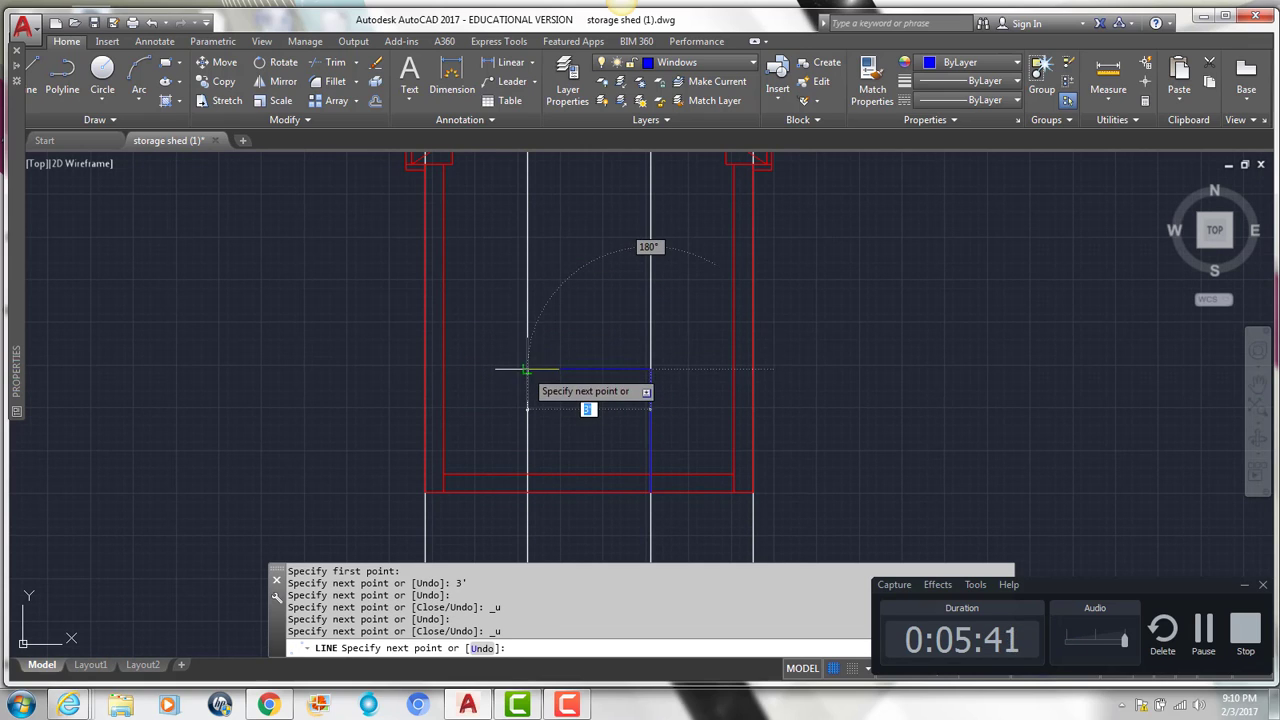
Draw the window outline between the two projection lines from the 3' line's upper end, 3' high, and close it.
{"action": "left_click", "coordinate": [529, 367]}
{"action": "type", "text": "3"}
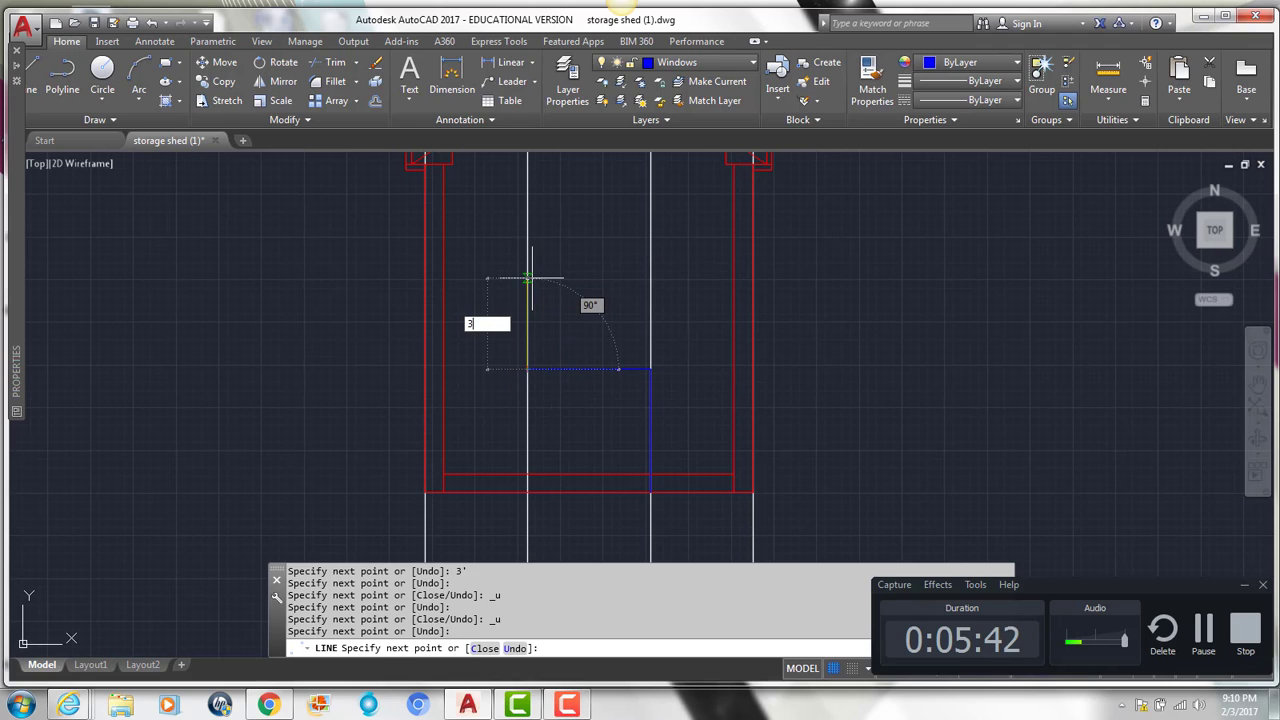
{"action": "type", "text": "'"}
{"action": "key", "text": "Return"}
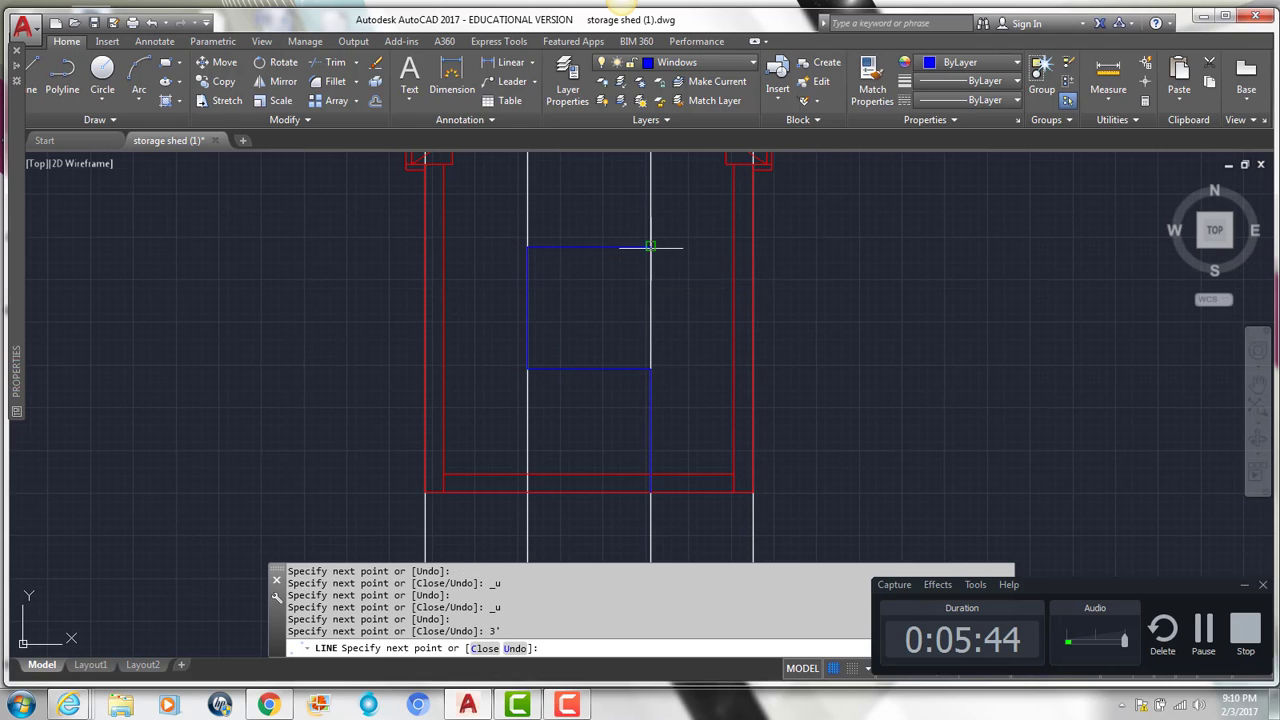
{"action": "left_click", "coordinate": [651, 246]}
{"action": "left_click", "coordinate": [651, 369]}
{"action": "key", "text": "Return"}
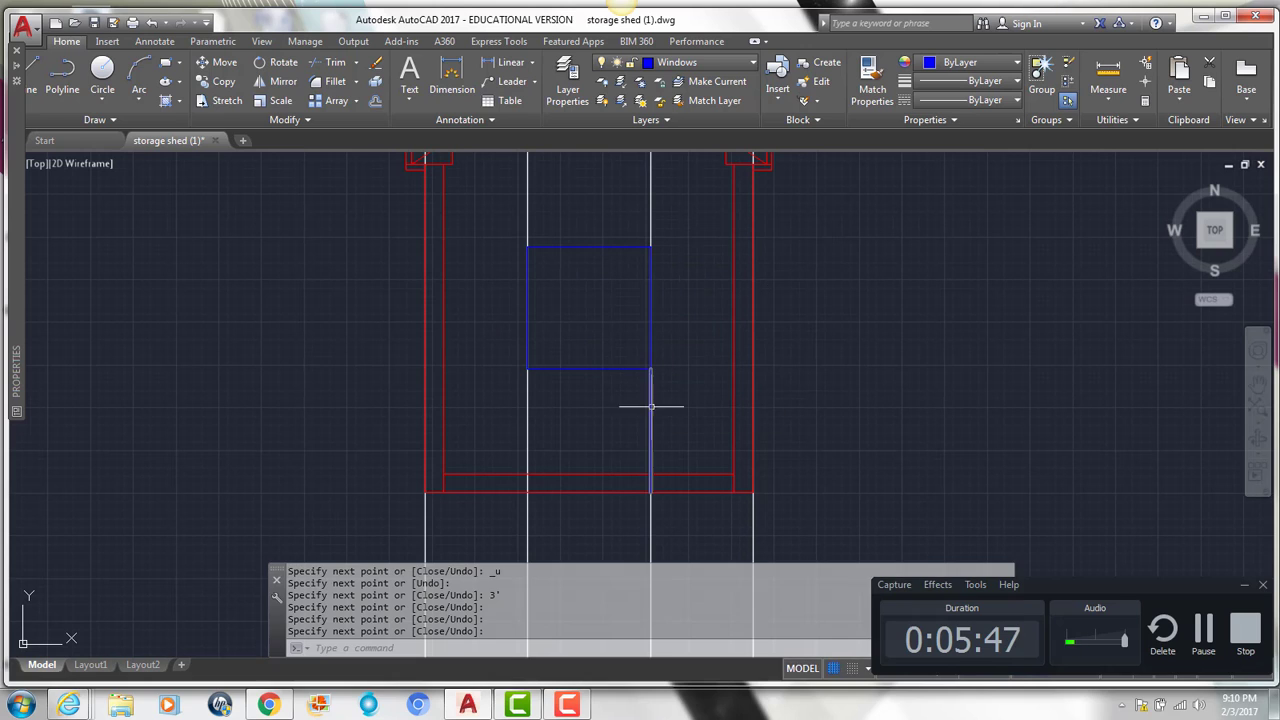
Erase the helper line below the window and join the four outline lines into one polyline.
{"action": "left_click", "coordinate": [651, 416]}
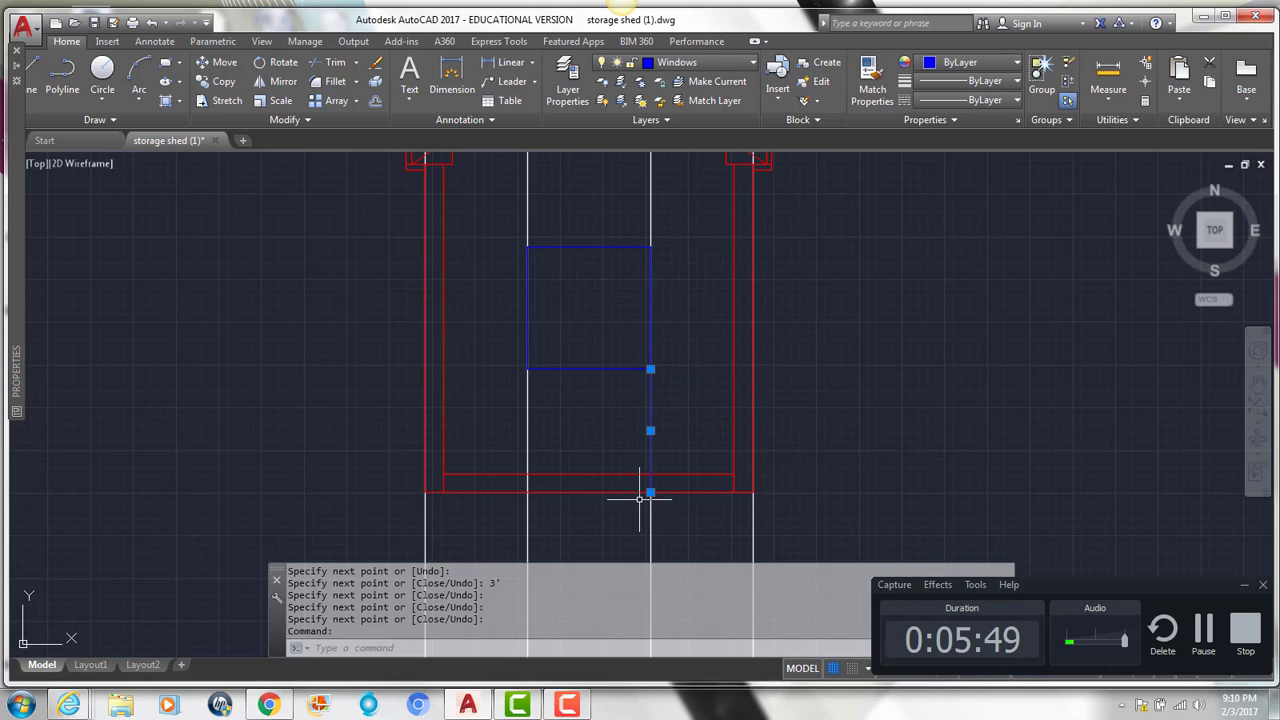
{"action": "key", "text": "Delete"}
{"action": "middle_click_drag", "start_coordinate": [543, 309], "coordinate": [560, 333]}
{"action": "left_click", "coordinate": [529, 232]}
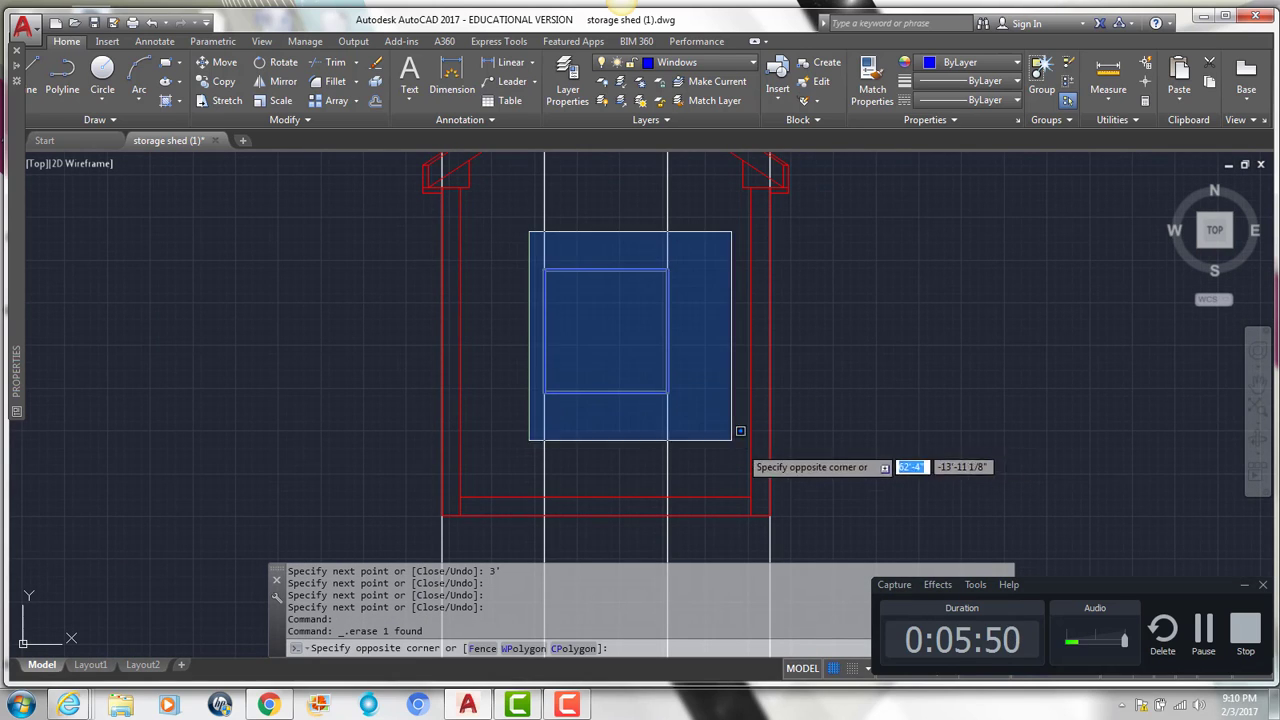
{"action": "left_click", "coordinate": [731, 440]}
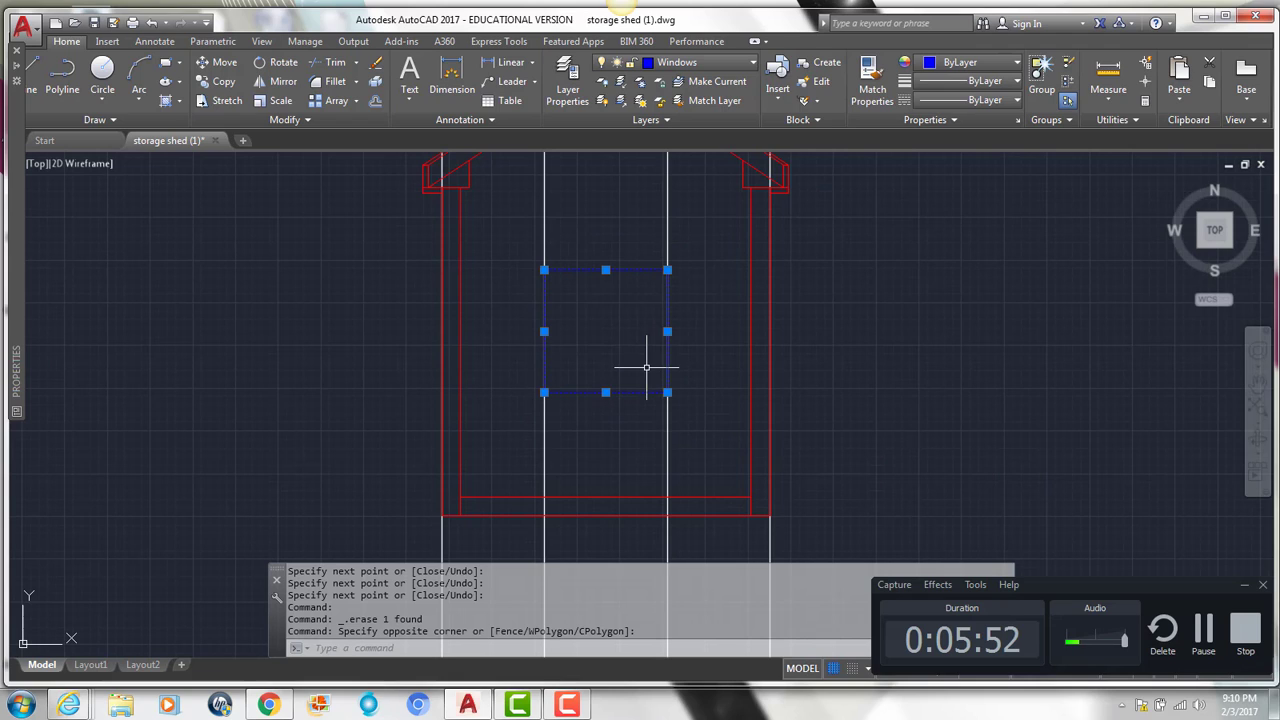
{"action": "key", "text": "Return"}
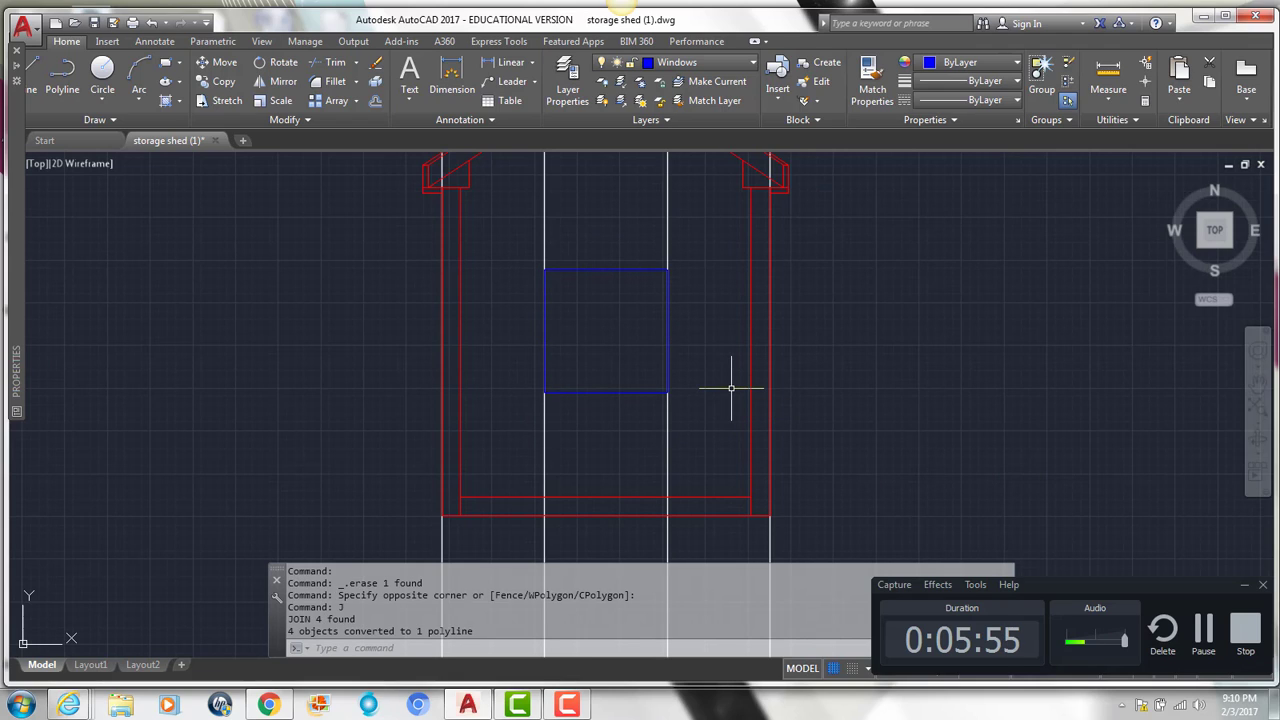
Offset the window outline 2" inward to form the frame.
{"action": "type", "text": "o"}
{"action": "key", "text": "Return"}
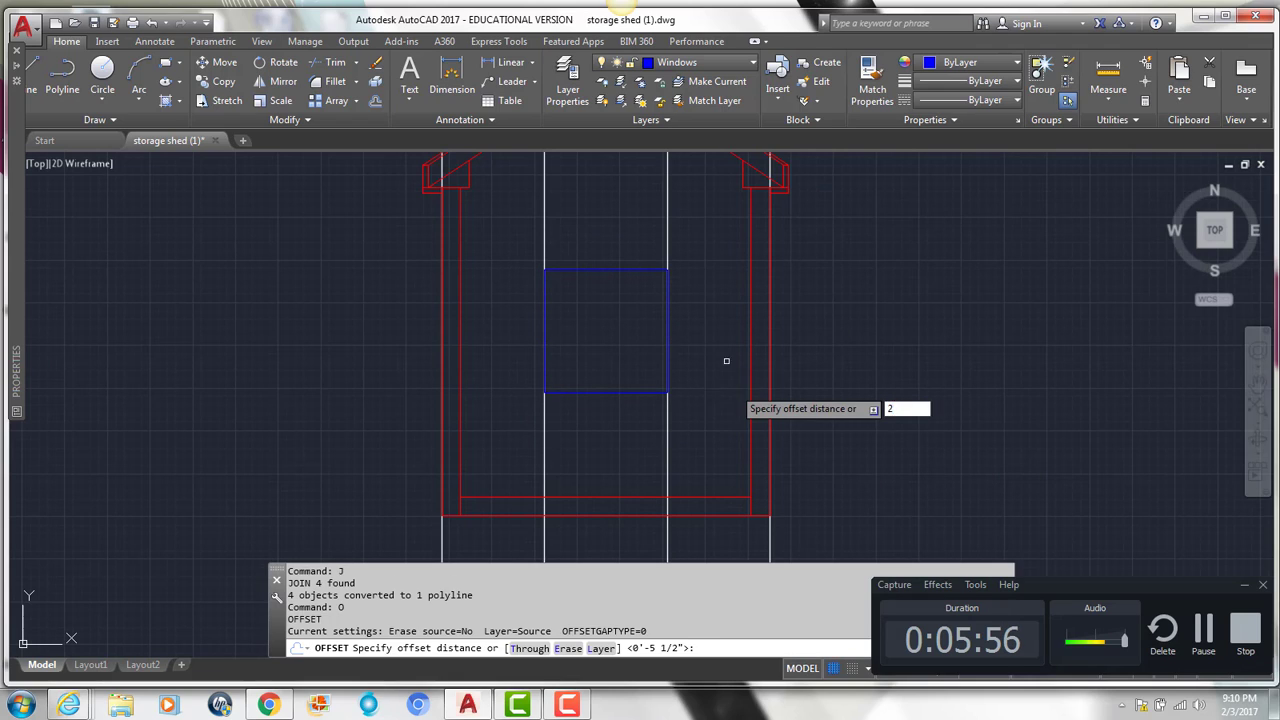
{"action": "type", "text": "2"}
{"action": "key", "text": "Return"}
{"action": "left_click", "coordinate": [600, 271]}
{"action": "left_click", "coordinate": [603, 270]}
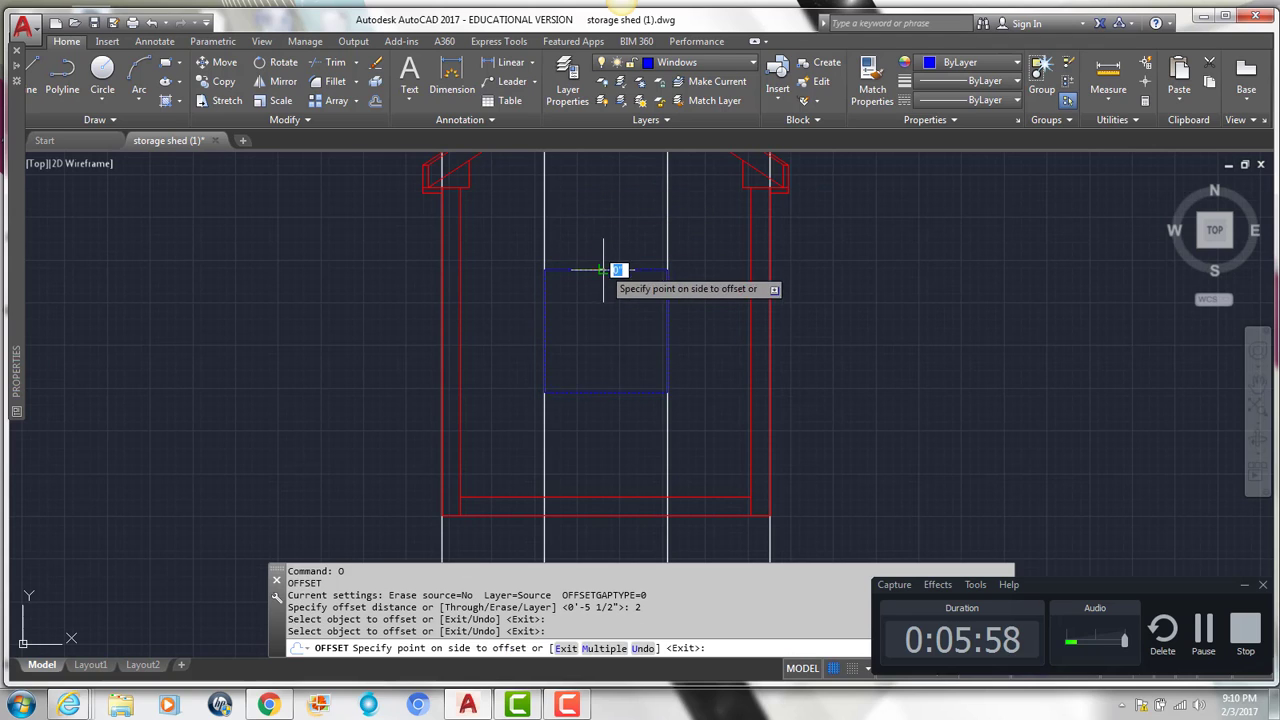
{"action": "left_click", "coordinate": [603, 270]}
{"action": "key", "text": "Return"}
Draw a vertical centre line between the midpoints of the inner frame's upper and lower edges.
{"action": "scroll", "coordinate": [602, 265], "scroll_direction": "up", "scroll_amount": 2}
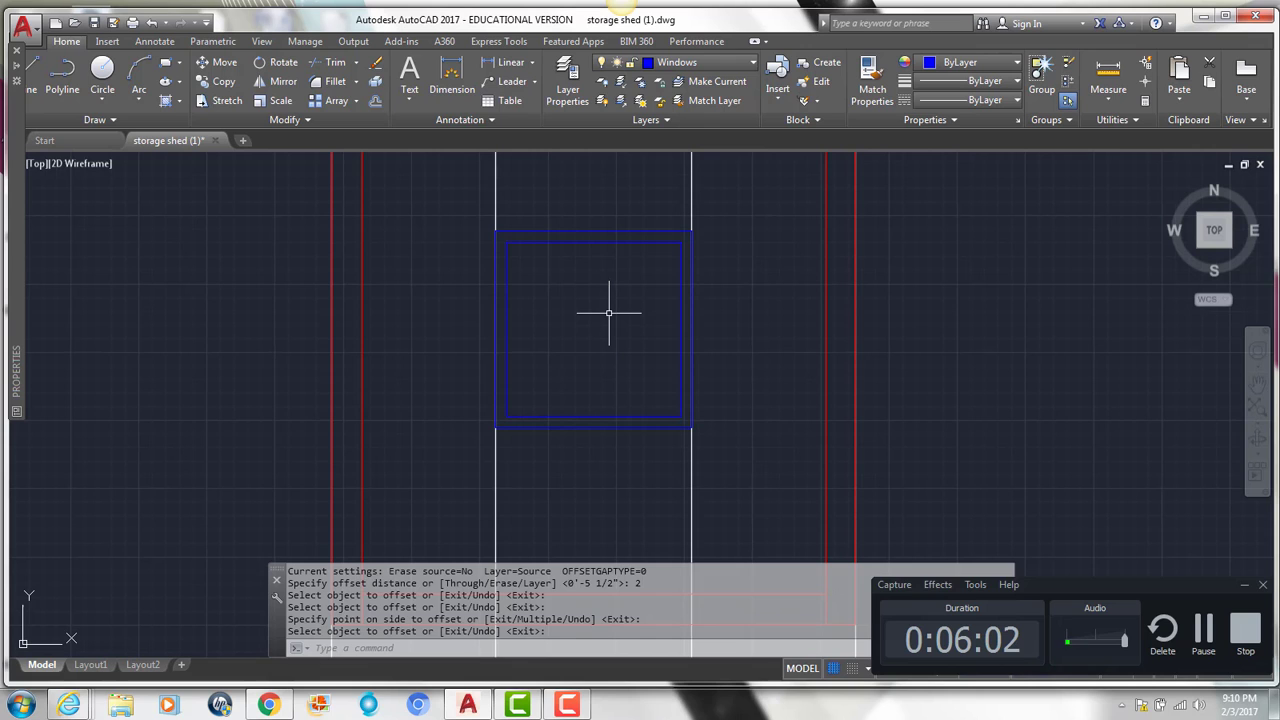
{"action": "type", "text": "l"}
{"action": "key", "text": "Return"}
{"action": "left_click", "coordinate": [594, 241]}
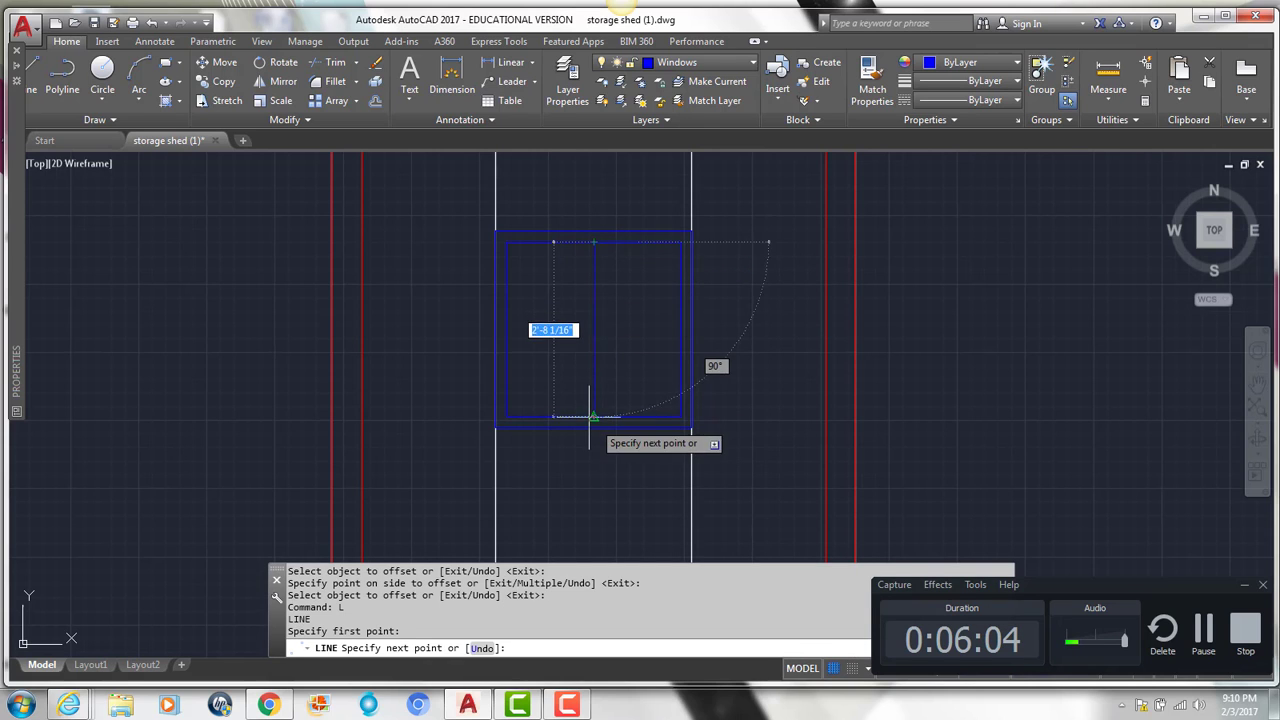
{"action": "left_click", "coordinate": [589, 417]}
{"action": "key", "text": "Return"}
{"action": "scroll", "coordinate": [563, 380], "scroll_direction": "up", "scroll_amount": 3}
{"action": "scroll", "coordinate": [607, 318], "scroll_direction": "down", "scroll_amount": 3}
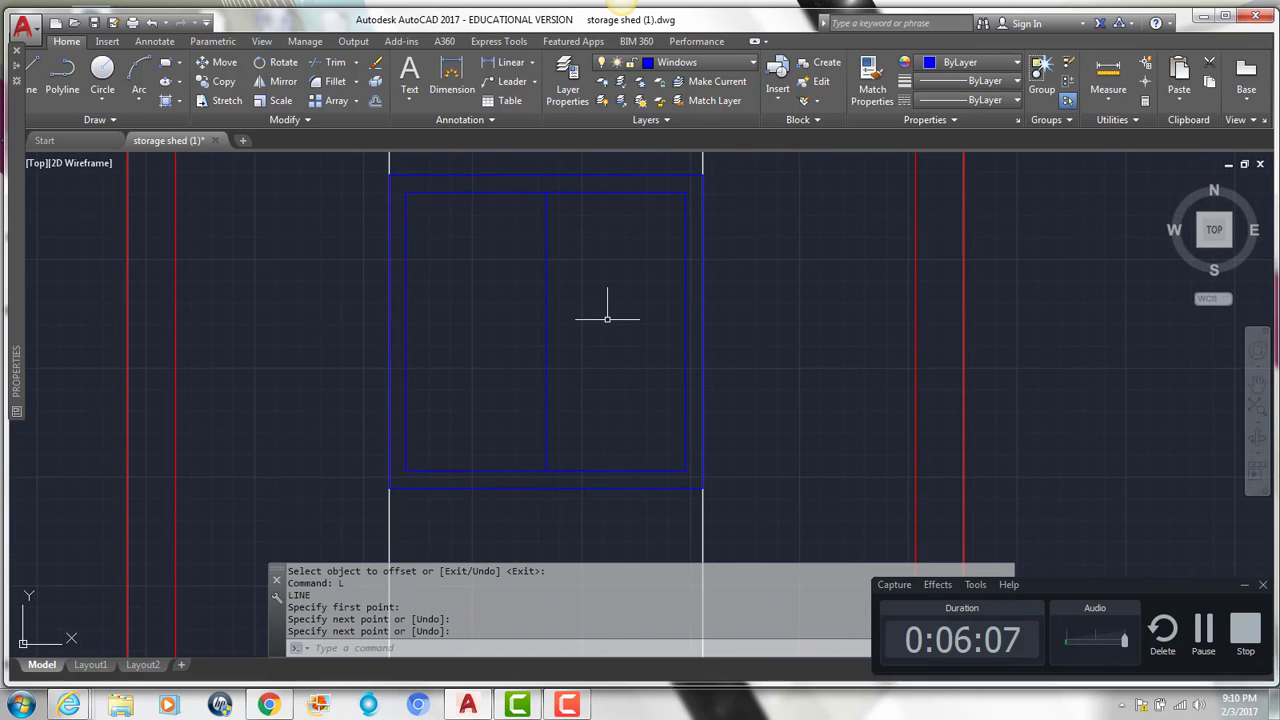
Offset the window's centre line 1" to each side and erase the original to form the mullion.
{"action": "type", "text": "o"}
{"action": "key", "text": "Return"}
{"action": "type", "text": "1"}
{"action": "key", "text": "Return"}
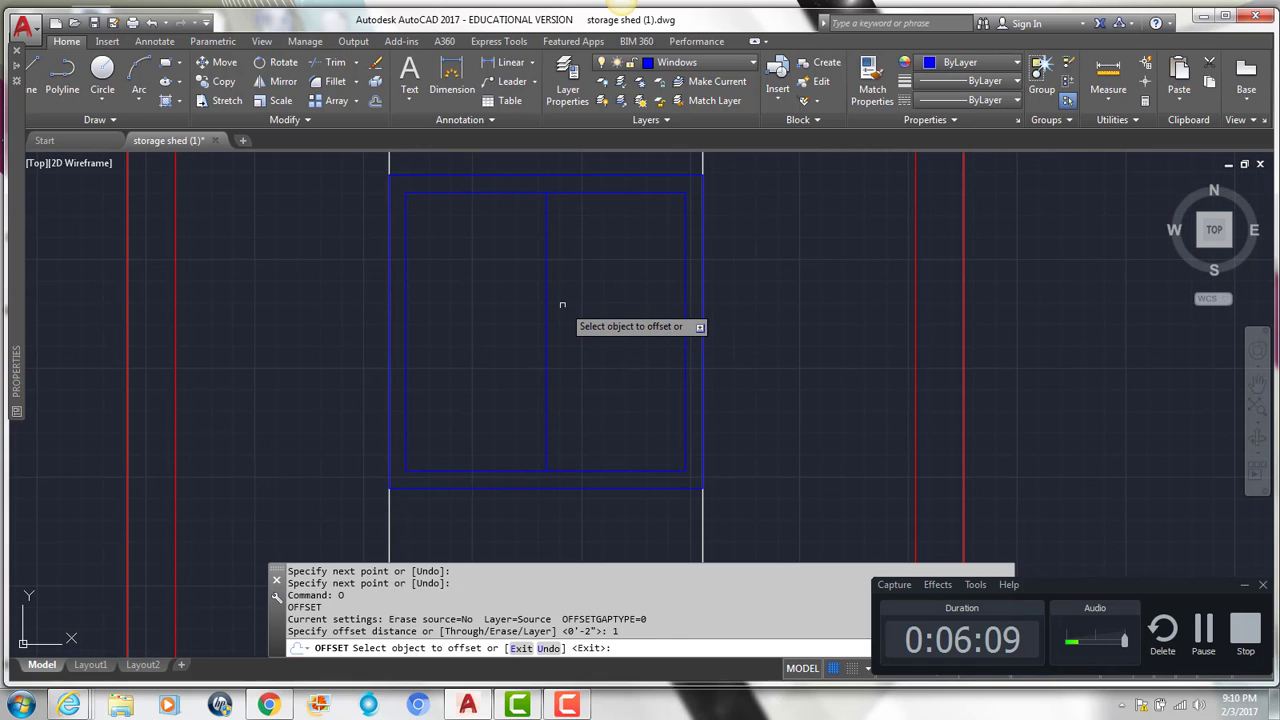
{"action": "left_click", "coordinate": [549, 305]}
{"action": "left_click", "coordinate": [545, 312]}
{"action": "left_click", "coordinate": [600, 336]}
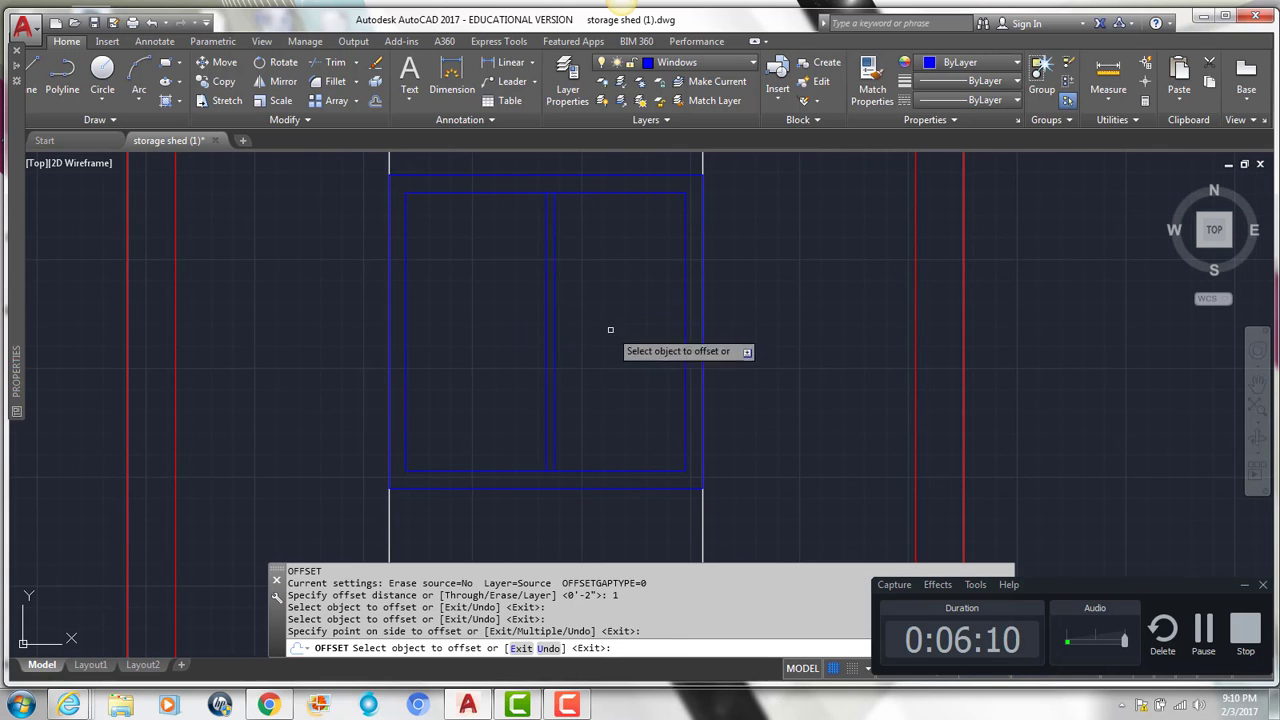
{"action": "left_click", "coordinate": [545, 350]}
{"action": "left_click", "coordinate": [565, 358]}
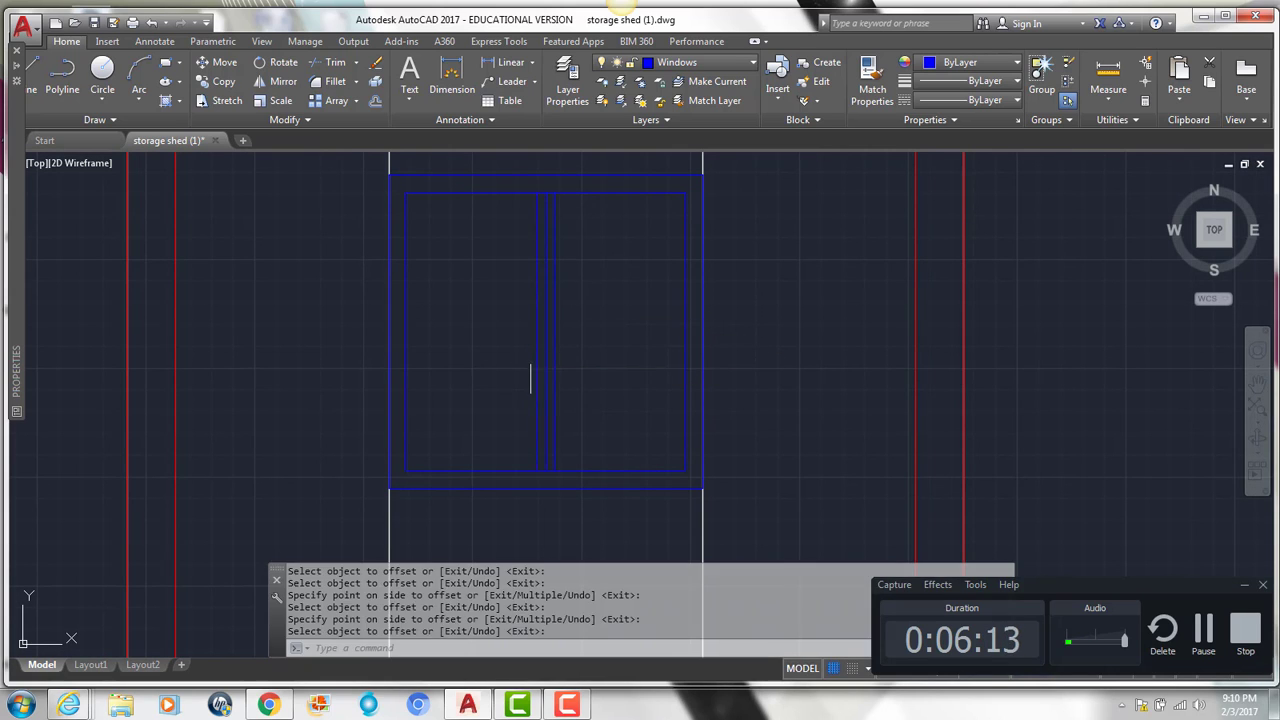
{"action": "key", "text": "Return"}
{"action": "left_click", "coordinate": [544, 366]}
{"action": "key", "text": "Delete"}
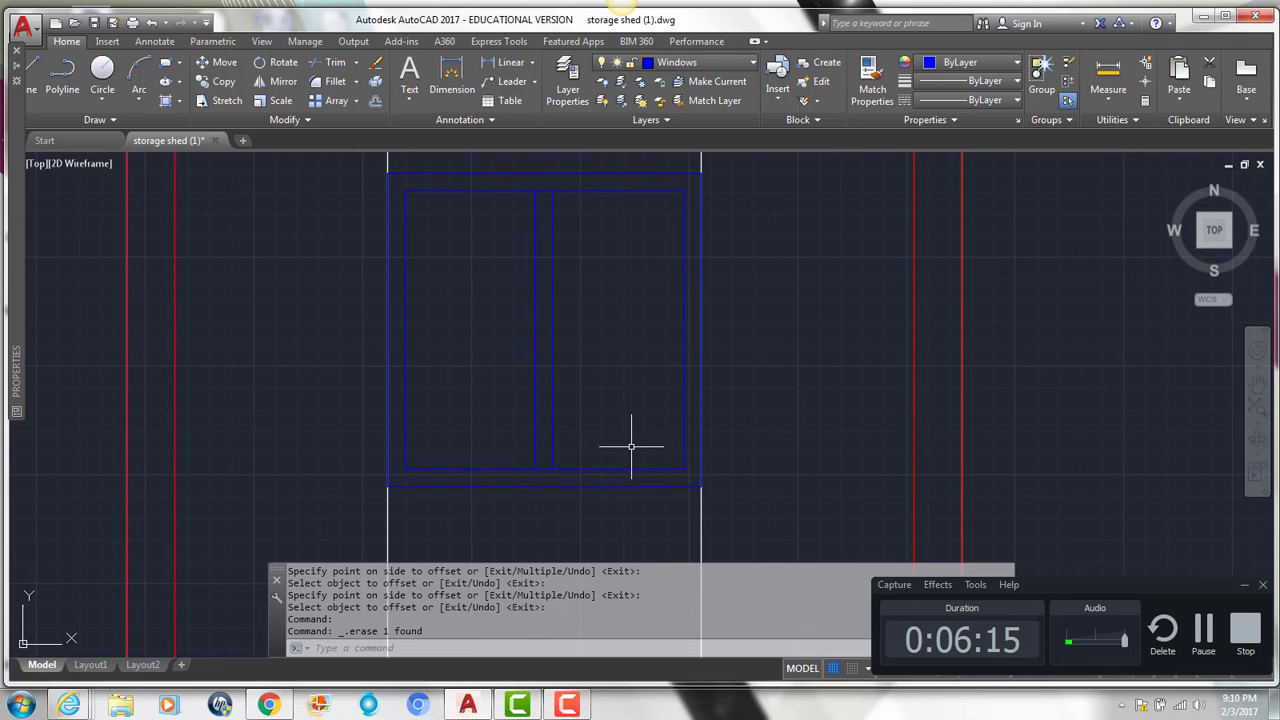
Erase the four vertical projection lines running between the floor plan and the side elevation.
{"action": "scroll", "coordinate": [666, 408], "scroll_direction": "down", "scroll_amount": 2}
{"action": "scroll", "coordinate": [702, 520], "scroll_direction": "down", "scroll_amount": 5}
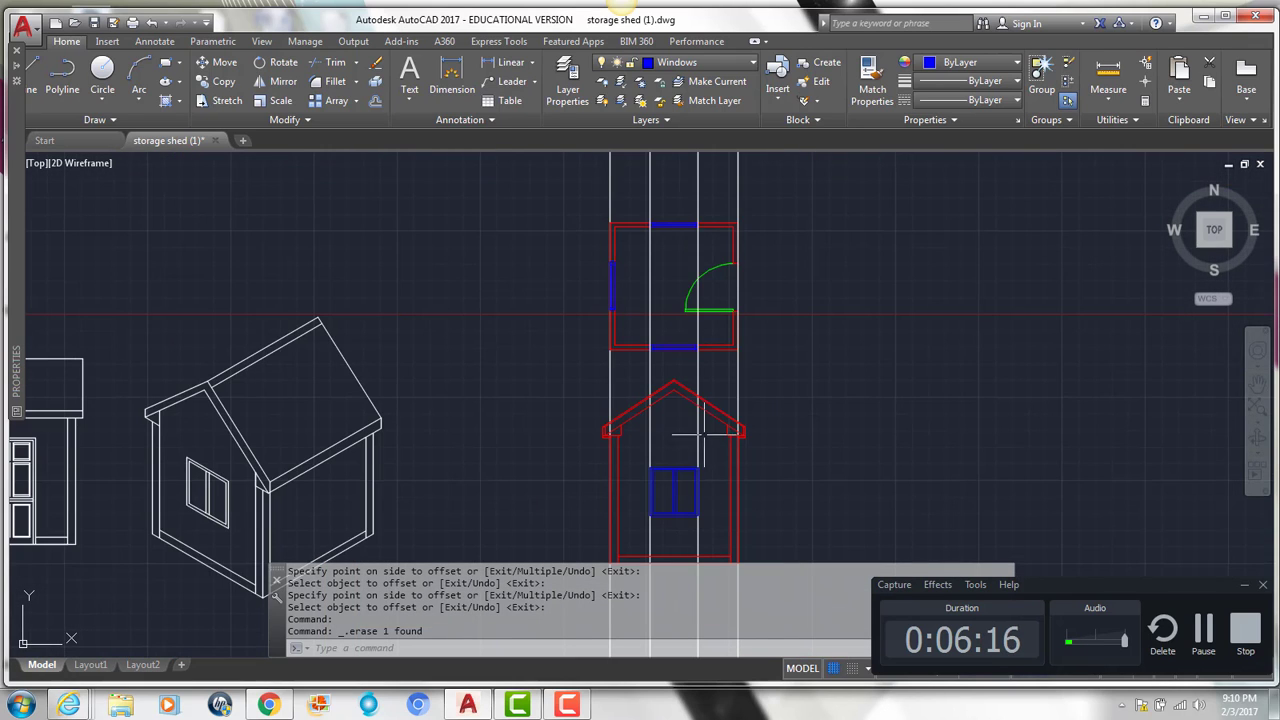
{"action": "left_click", "coordinate": [754, 365]}
{"action": "left_click", "coordinate": [587, 364]}
{"action": "key", "text": "Delete"}
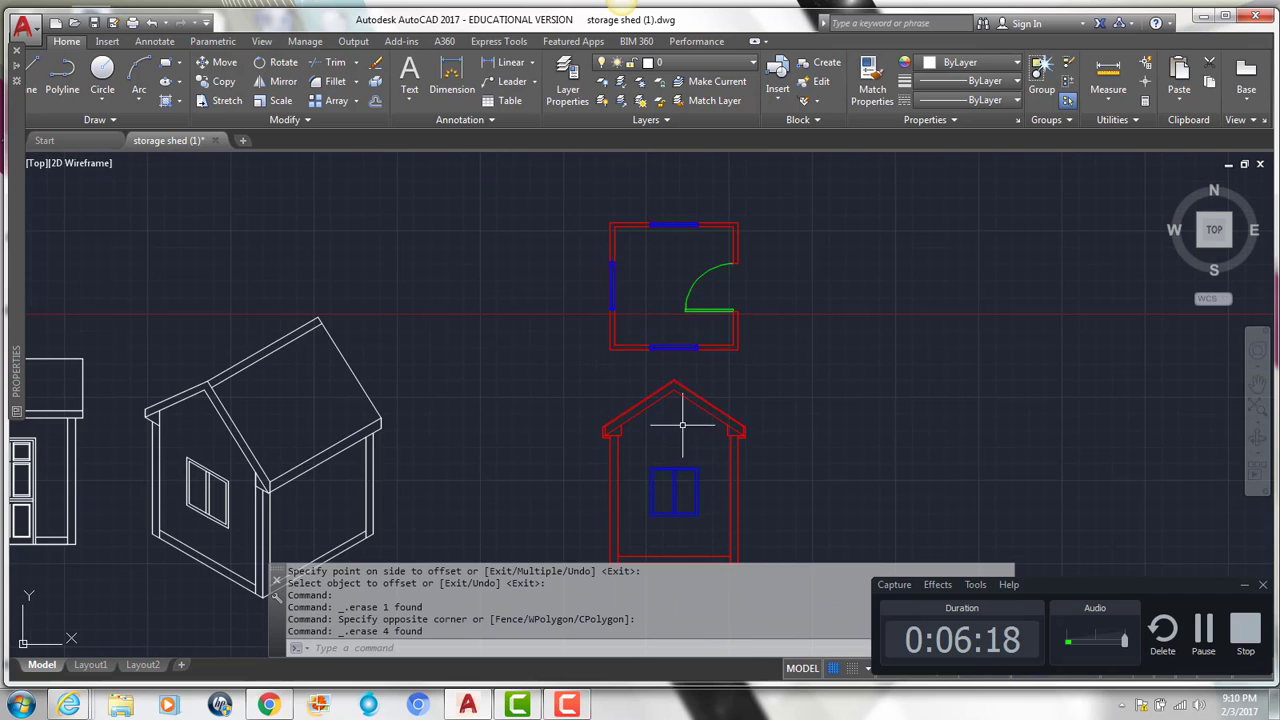
Review the finished elevation and check the Glass layer's colour and lineweight in the layer properties.
{"action": "scroll", "coordinate": [746, 363], "scroll_direction": "up", "scroll_amount": 3}
{"action": "middle_click_drag", "start_coordinate": [749, 357], "coordinate": [763, 383]}
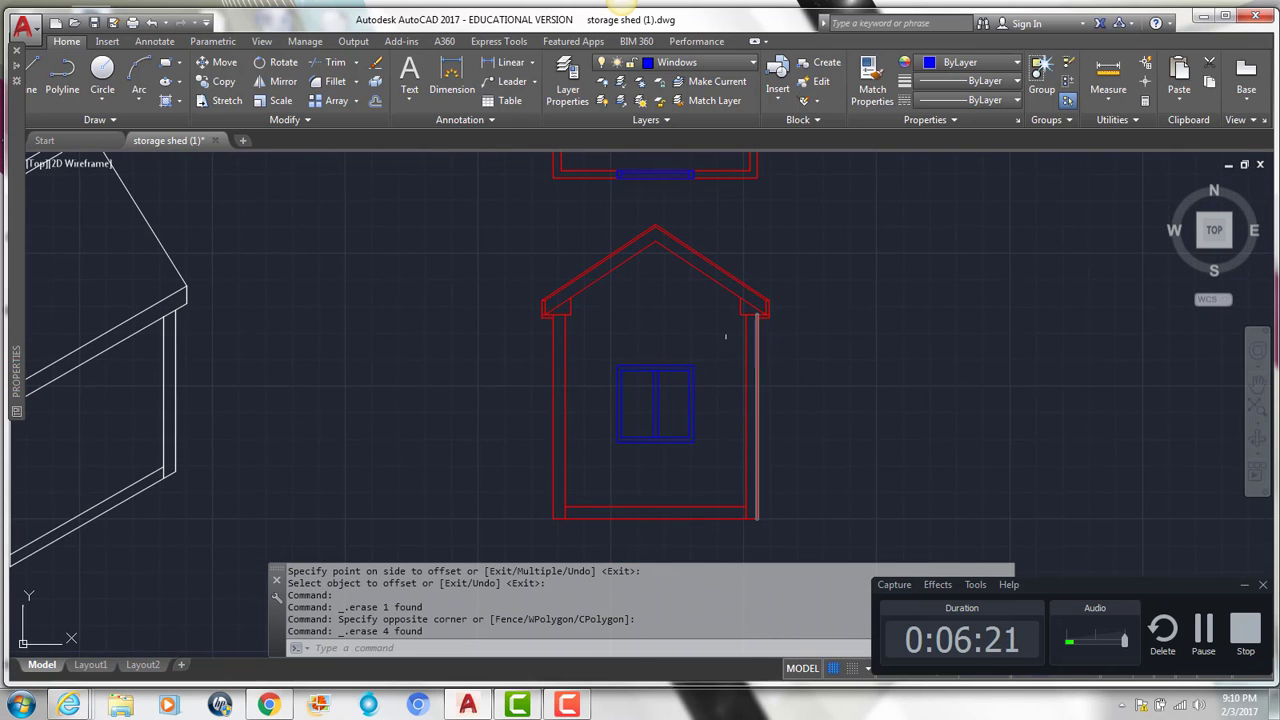
{"action": "middle_click_drag", "start_coordinate": [757, 241], "coordinate": [756, 255]}
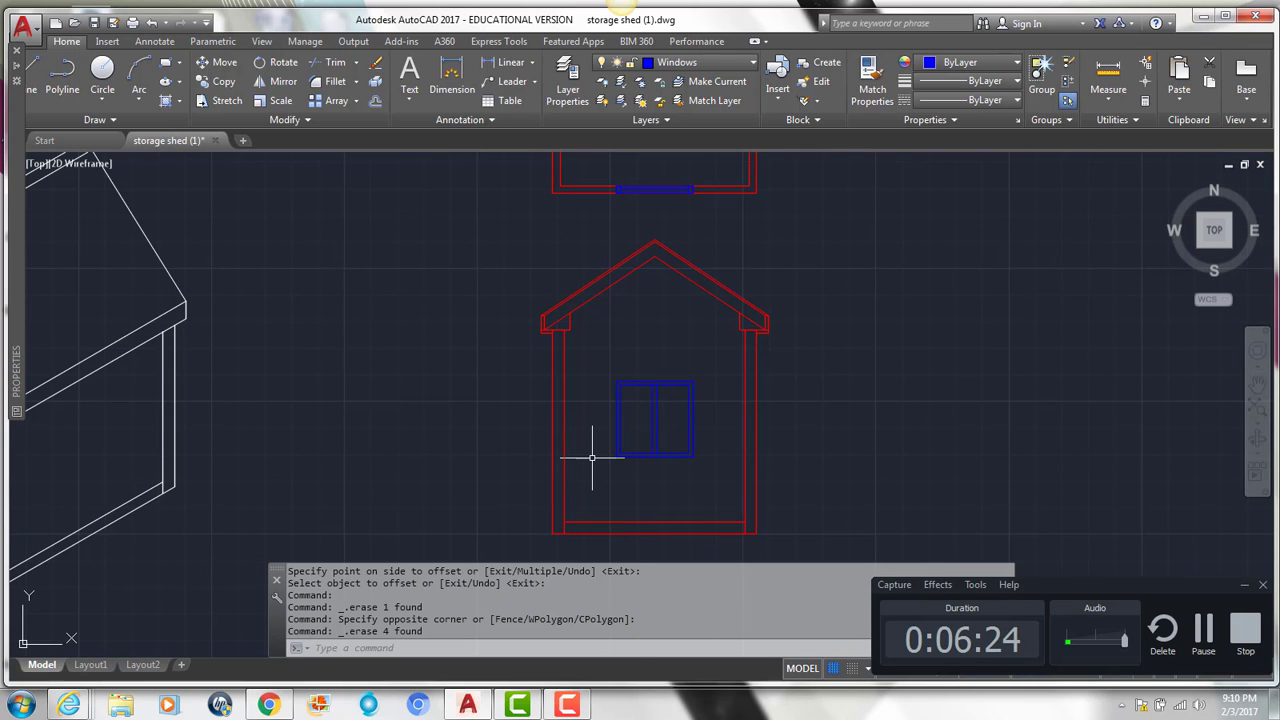
{"action": "left_click", "coordinate": [730, 62]}
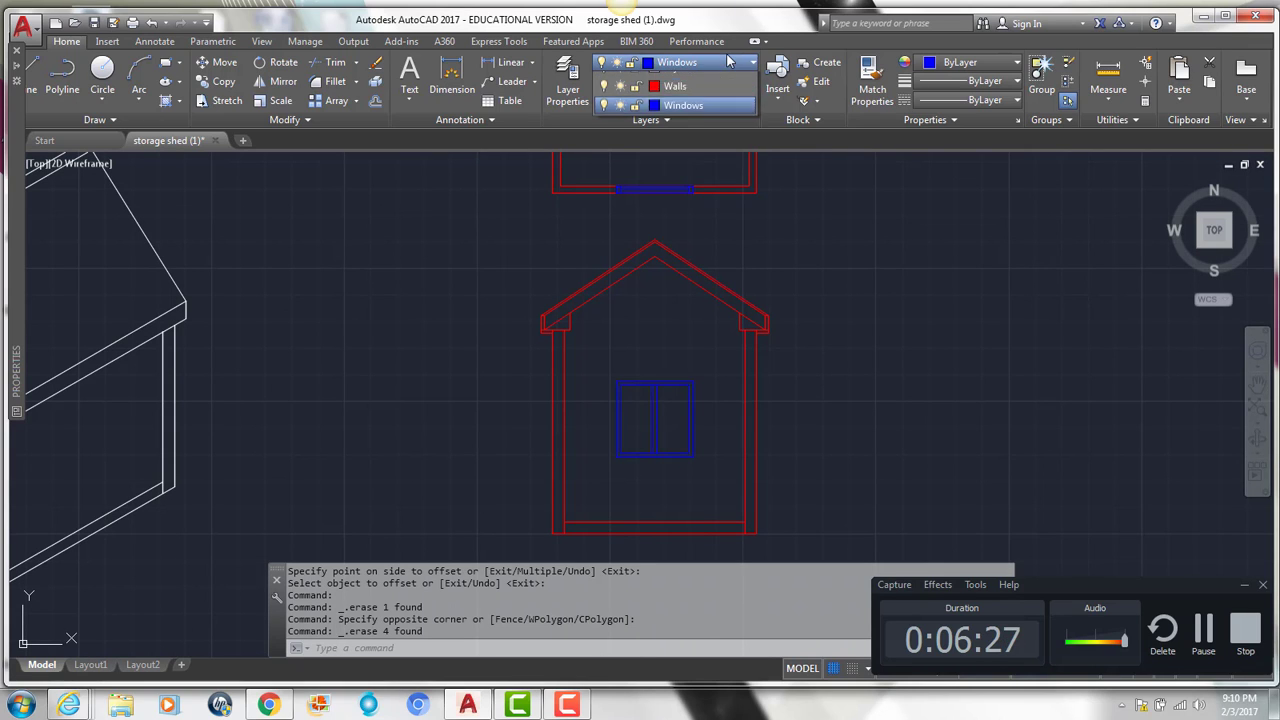
{"action": "left_click", "coordinate": [730, 62]}
{"action": "left_click", "coordinate": [567, 78]}
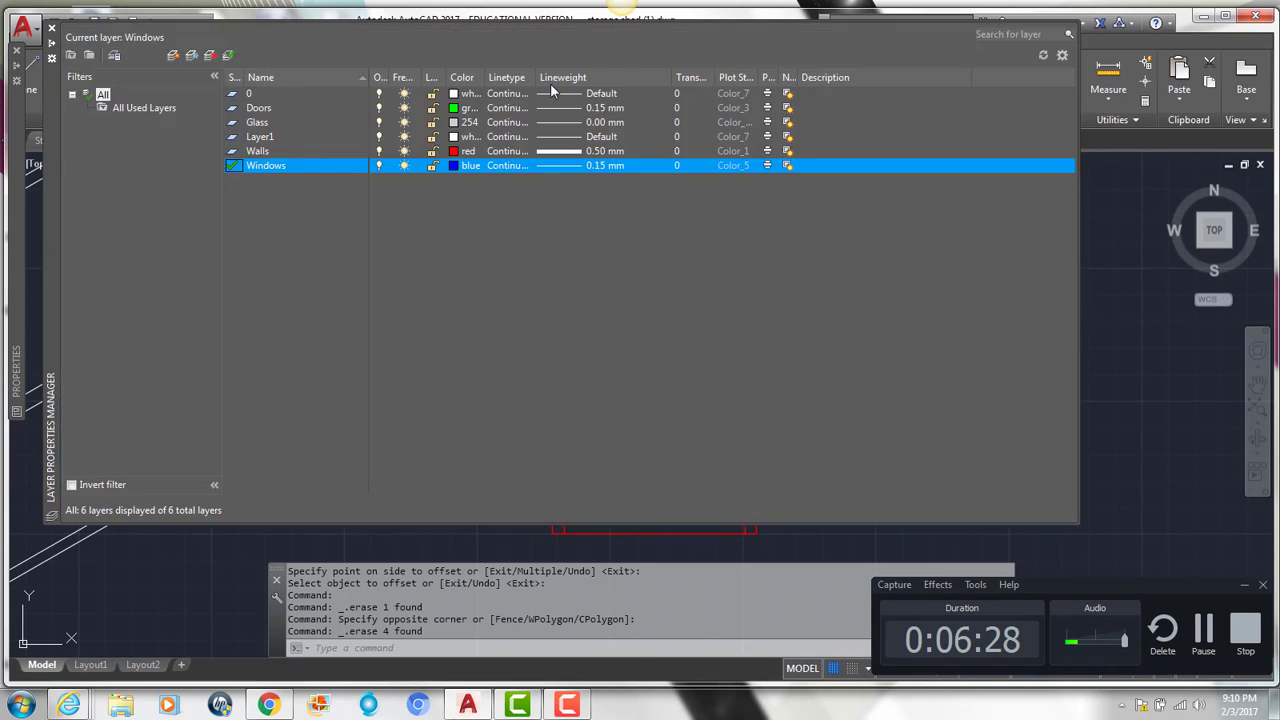
{"action": "left_click", "coordinate": [250, 122]}
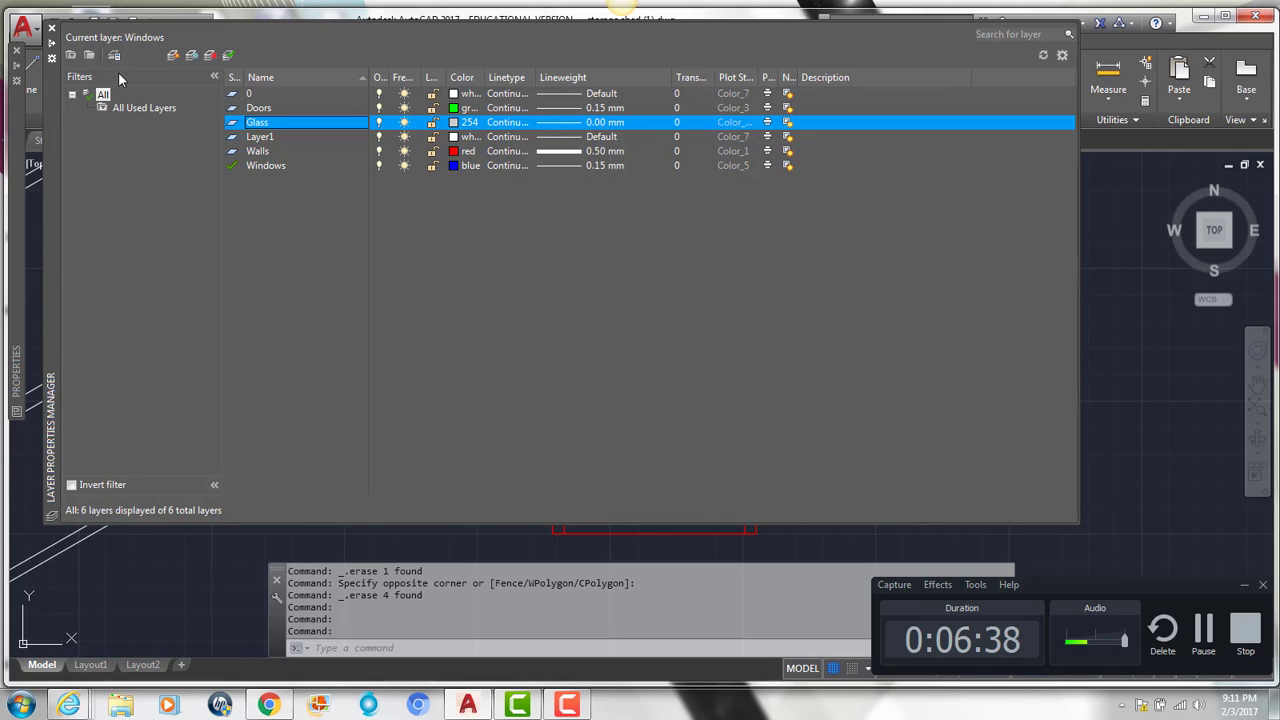
{"action": "left_click", "coordinate": [52, 31]}
Make the Glass layer current for work on the window in the side elevation.
{"action": "scroll", "coordinate": [630, 325], "scroll_direction": "up", "scroll_amount": 5}
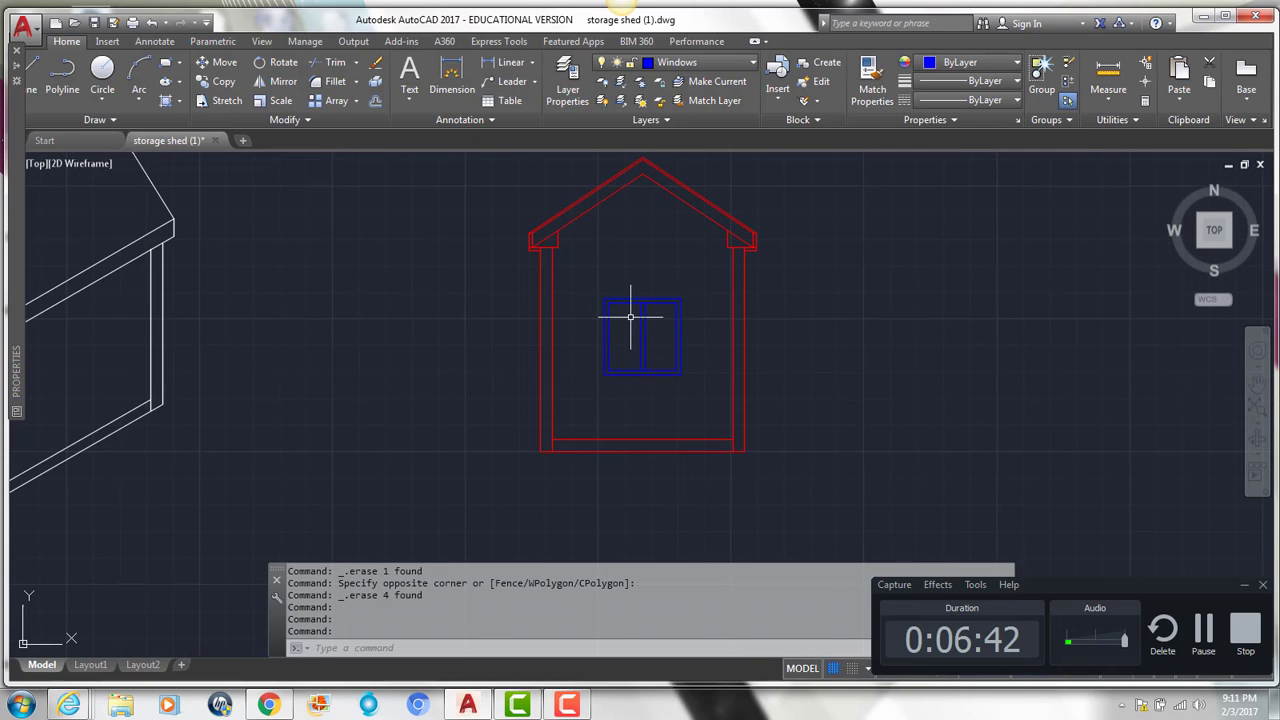
{"action": "middle_click_drag", "start_coordinate": [604, 328], "coordinate": [594, 311]}
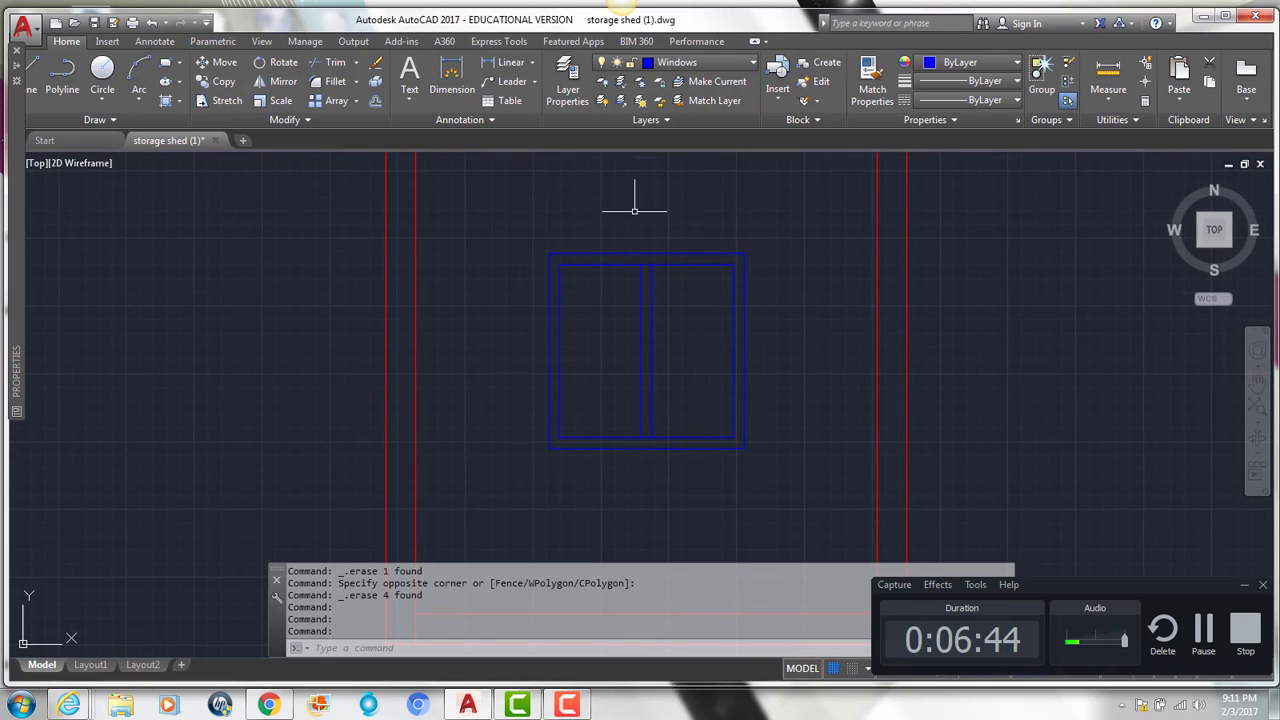
{"action": "left_click", "coordinate": [693, 66]}
{"action": "left_click", "coordinate": [690, 128]}
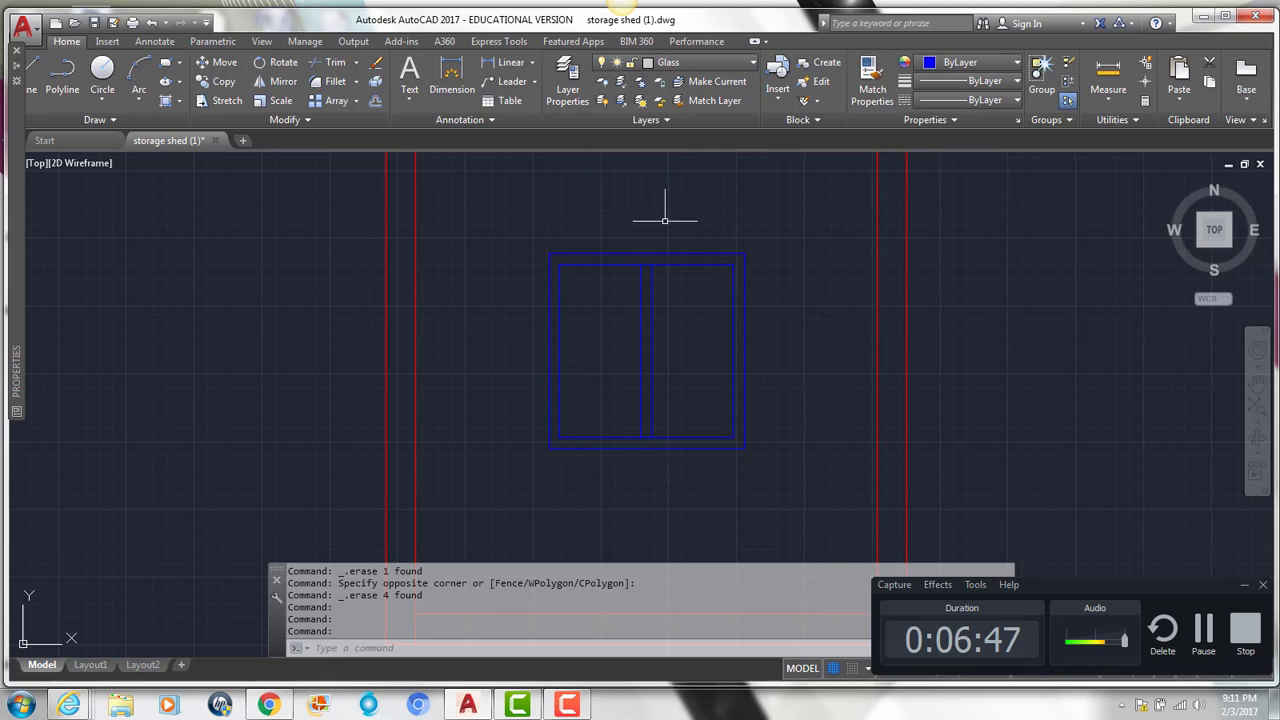
{"action": "scroll", "coordinate": [606, 310], "scroll_direction": "up", "scroll_amount": 3}
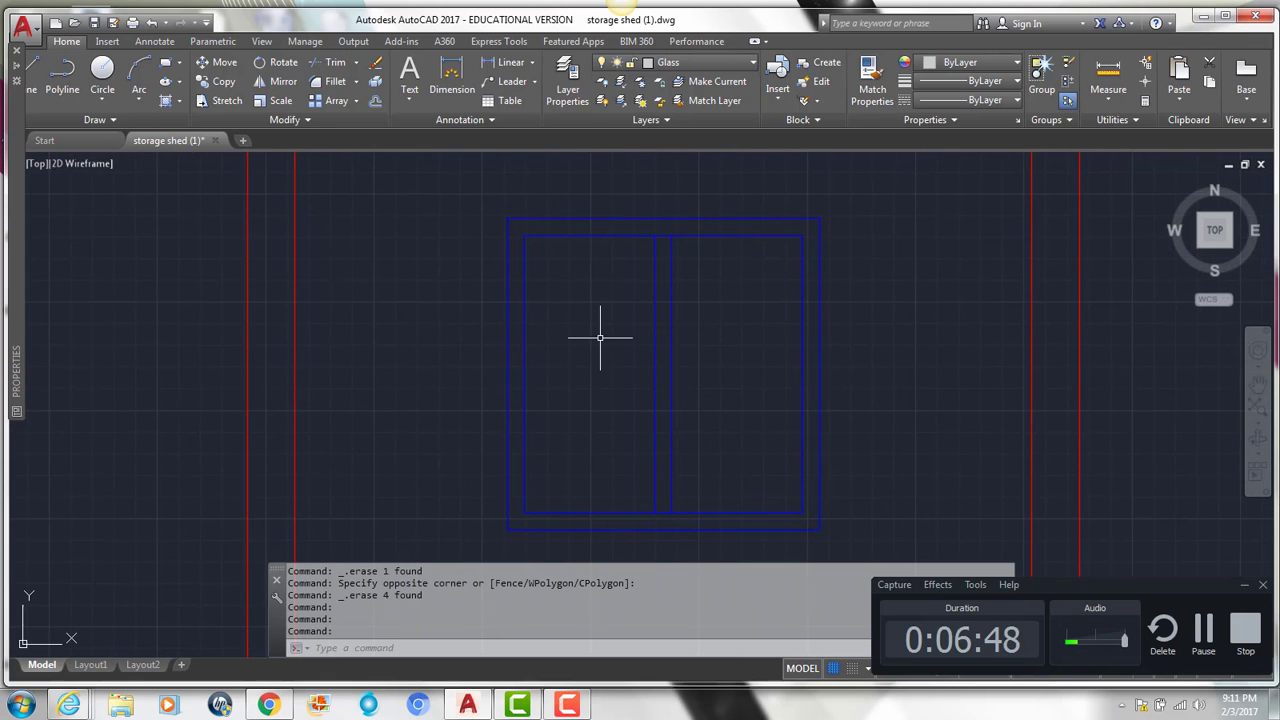
Turn Ortho off and draw a short diagonal glass line, rising to the right, near the upper-left corner of the window's left pane.
{"action": "key", "text": "F8"}
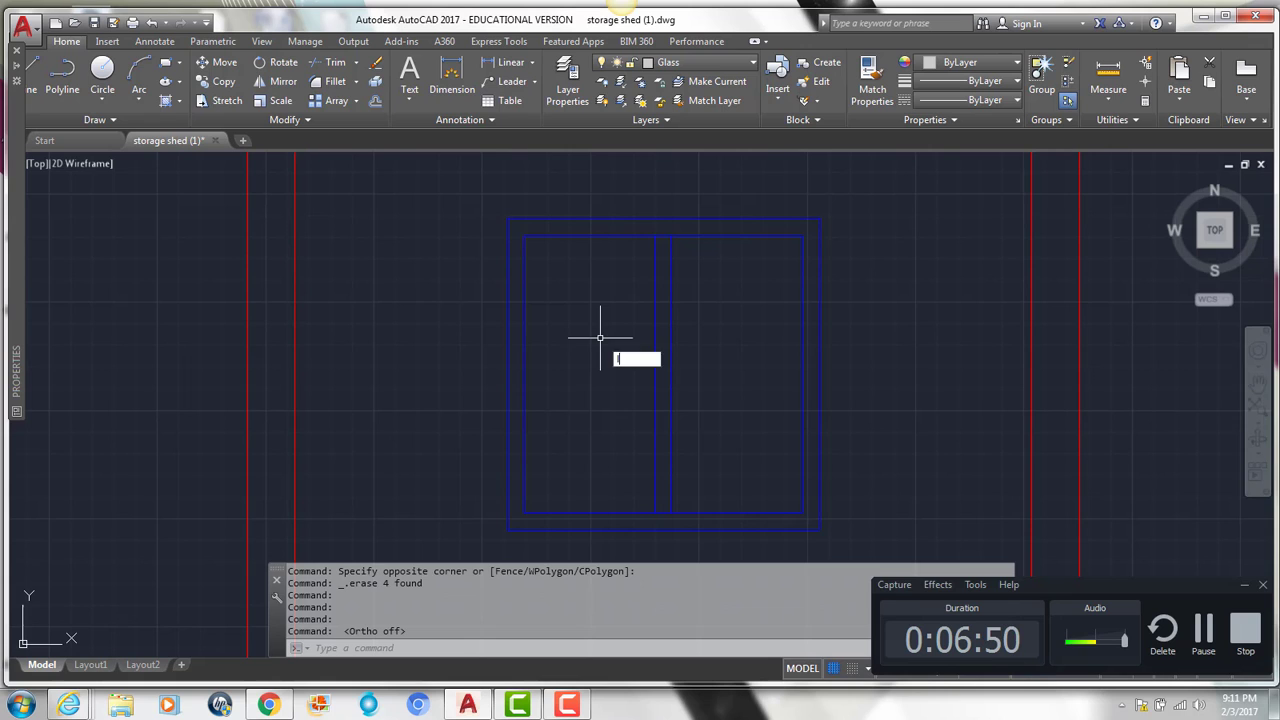
{"action": "key", "text": "Return"}
{"action": "scroll", "coordinate": [575, 249], "scroll_direction": "up", "scroll_amount": 2}
{"action": "left_click", "coordinate": [520, 286]}
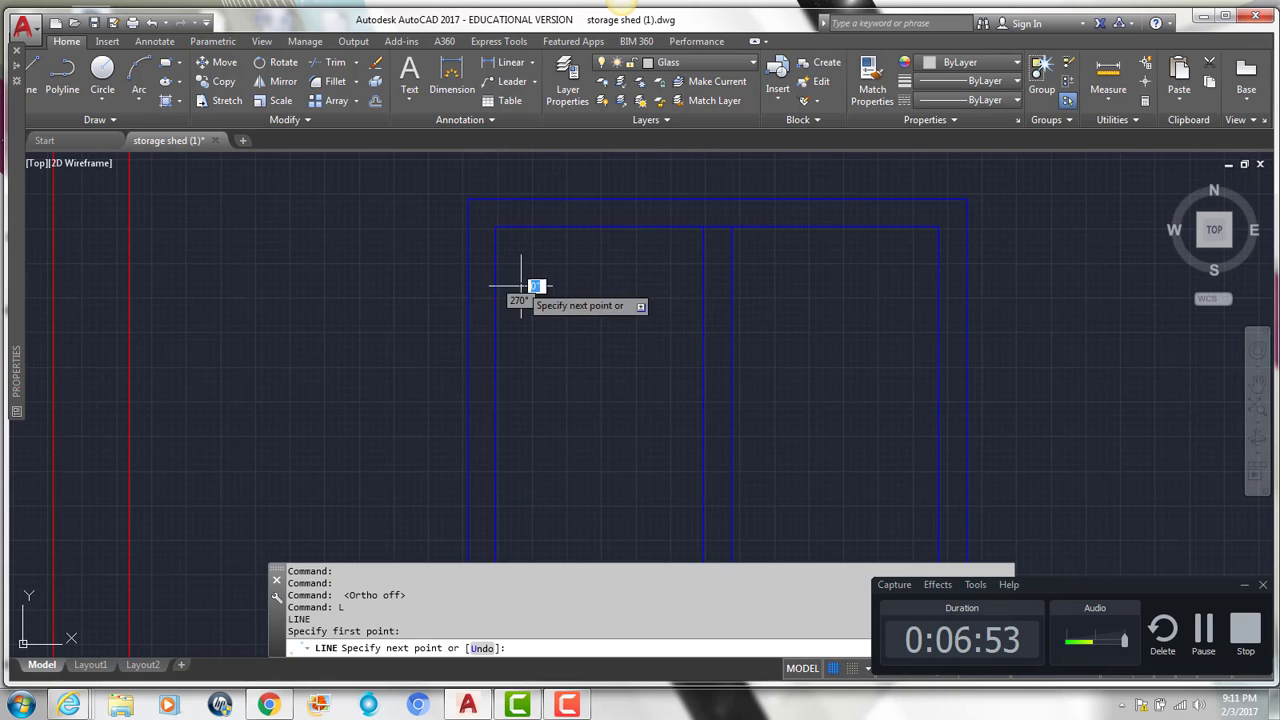
{"action": "scroll", "coordinate": [550, 250], "scroll_direction": "up", "scroll_amount": 3}
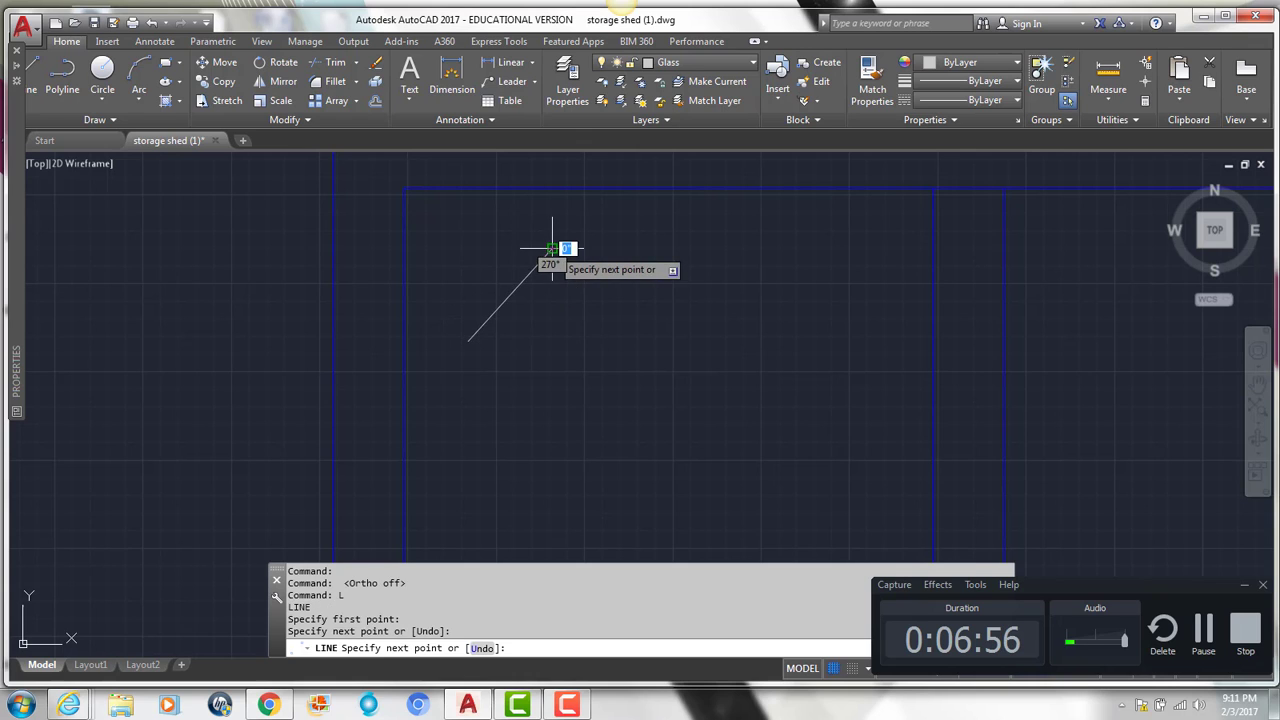
{"action": "left_click", "coordinate": [551, 250]}
{"action": "key", "text": "Return"}
{"action": "scroll", "coordinate": [512, 322], "scroll_direction": "down", "scroll_amount": 2}
{"action": "middle_click_drag", "start_coordinate": [499, 310], "coordinate": [484, 306]}
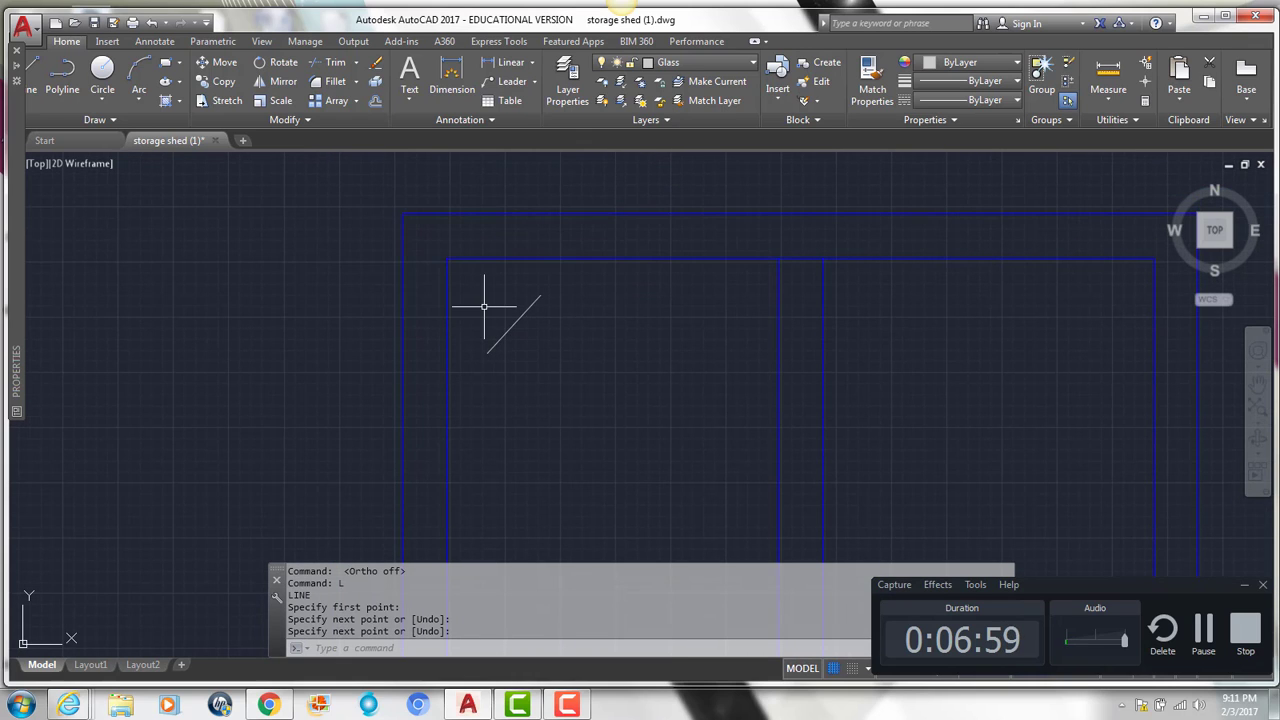
{"action": "key", "text": "Escape"}
{"action": "key", "text": "Escape"}
Draw a second, shorter glass line about 2" long at roughly 45°, parallel to the first and just above its left side.
{"action": "type", "text": "l"}
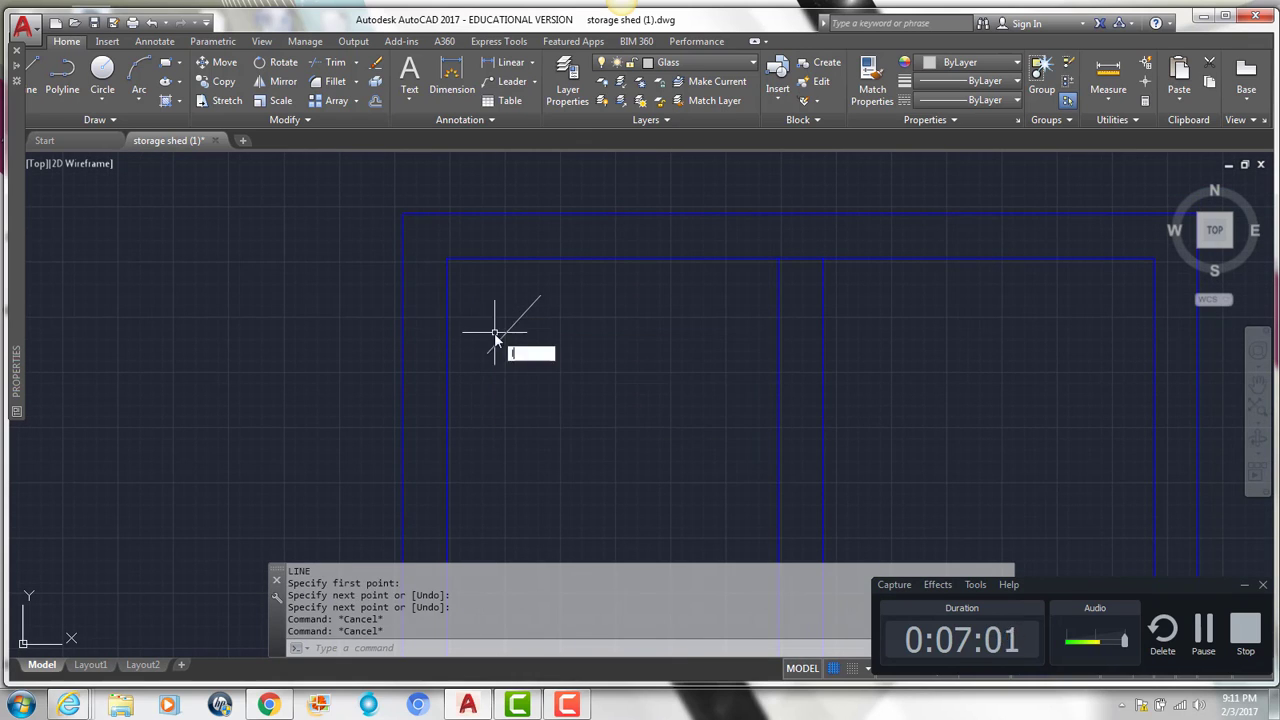
{"action": "key", "text": "Return"}
{"action": "scroll", "coordinate": [495, 330], "scroll_direction": "up", "scroll_amount": 4}
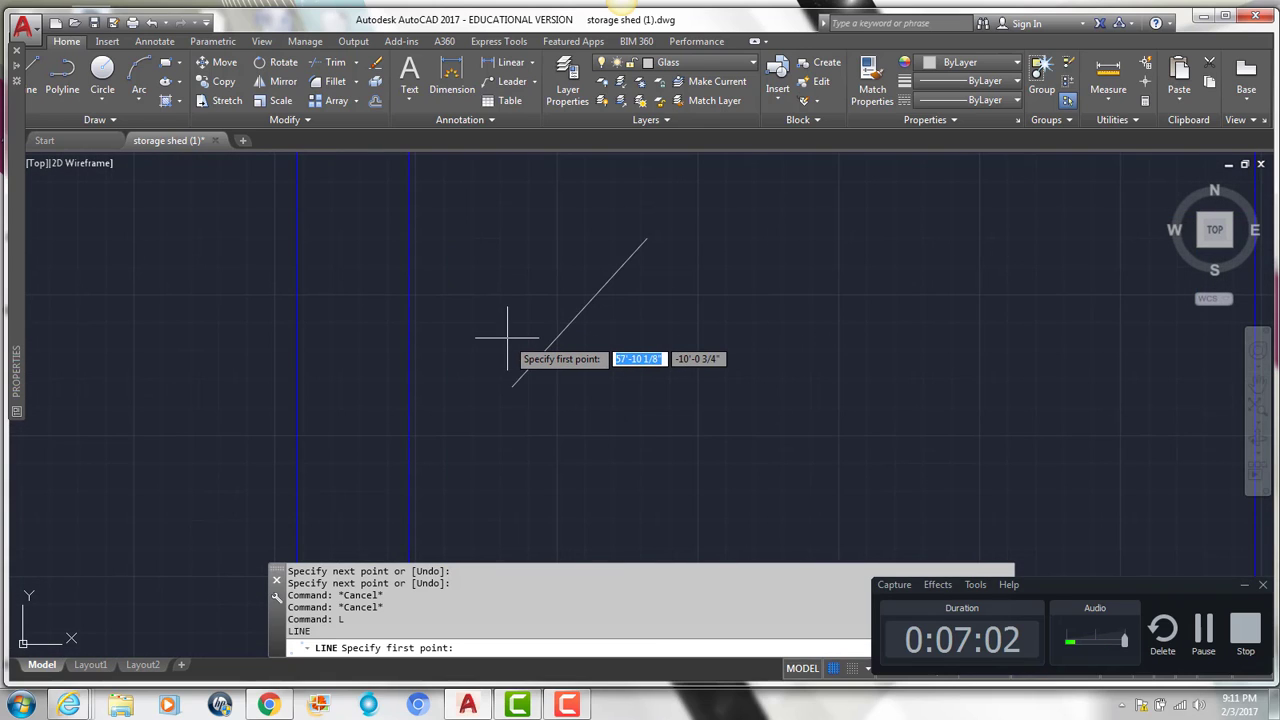
{"action": "left_click", "coordinate": [509, 338]}
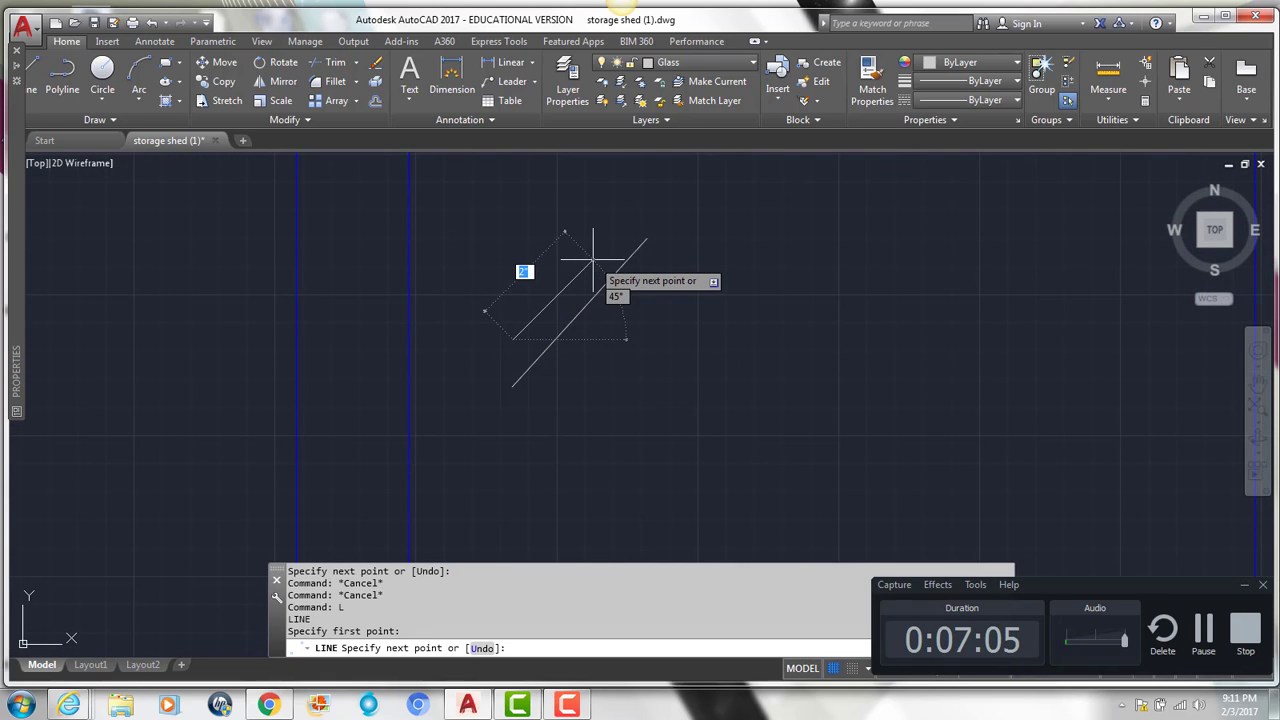
{"action": "left_click", "coordinate": [590, 255]}
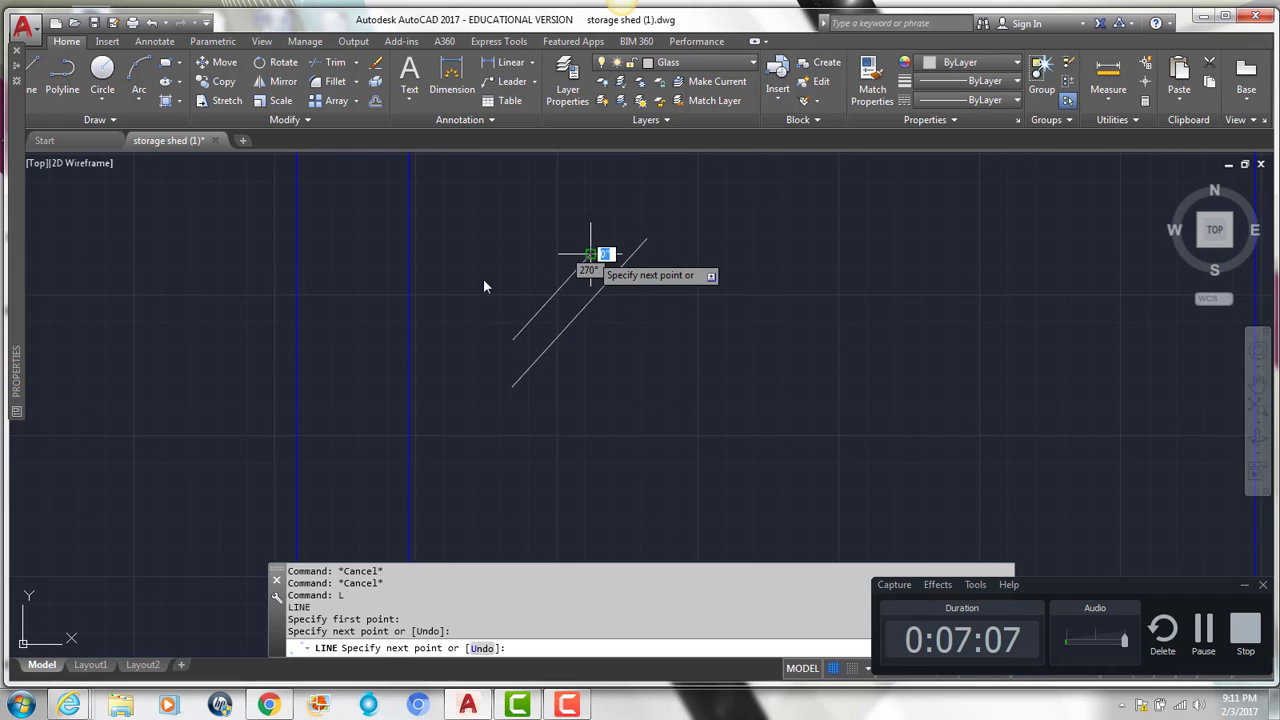
{"action": "key", "text": "Return"}
Mirror the shorter glass line across the longer diagonal line, keeping the source line.
{"action": "scroll", "coordinate": [483, 290], "scroll_direction": "down", "scroll_amount": 2}
{"action": "left_click", "coordinate": [483, 300]}
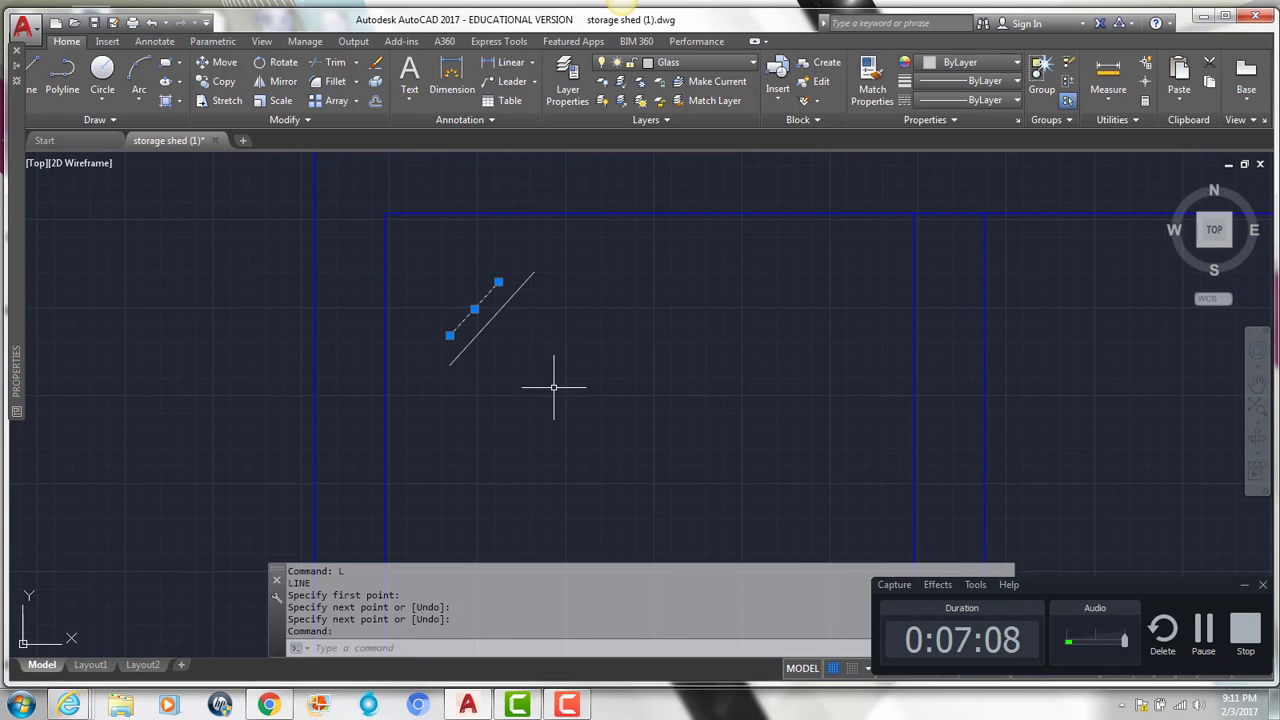
{"action": "key", "text": "Return"}
{"action": "left_click", "coordinate": [450, 364]}
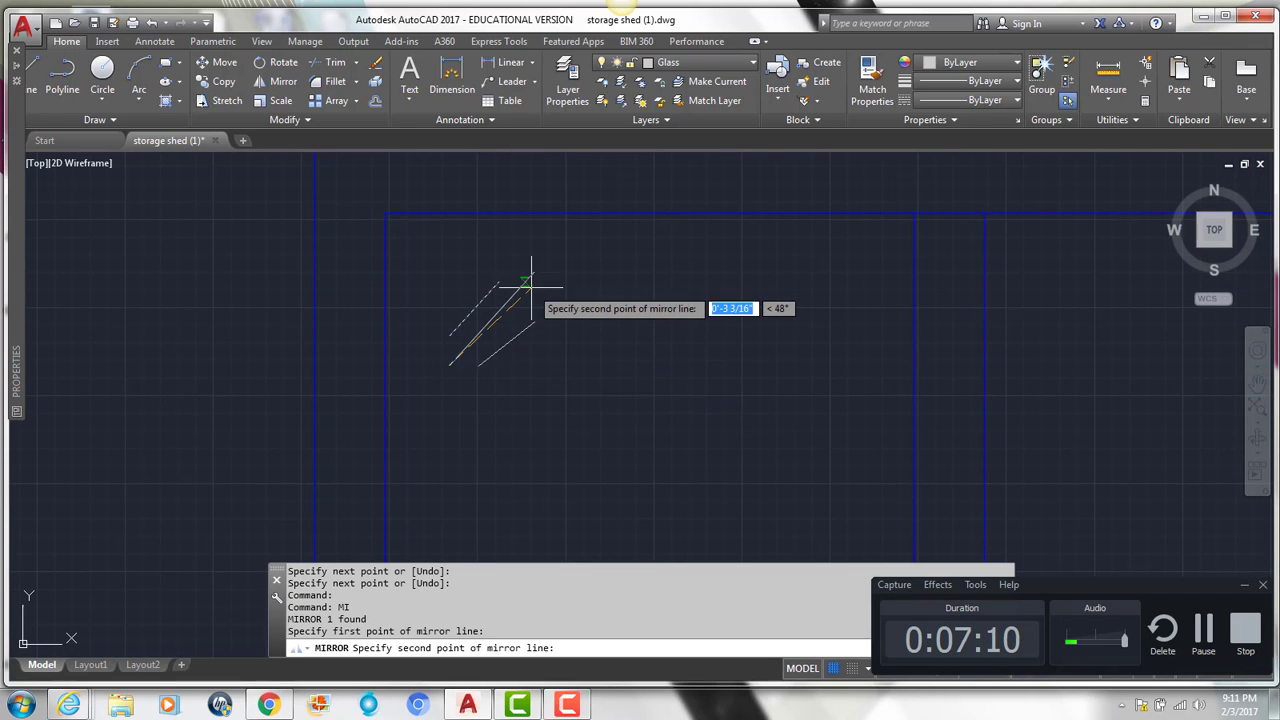
{"action": "left_click", "coordinate": [533, 272]}
{"action": "key", "text": "Return"}
{"action": "scroll", "coordinate": [530, 330], "scroll_direction": "down", "scroll_amount": 3}
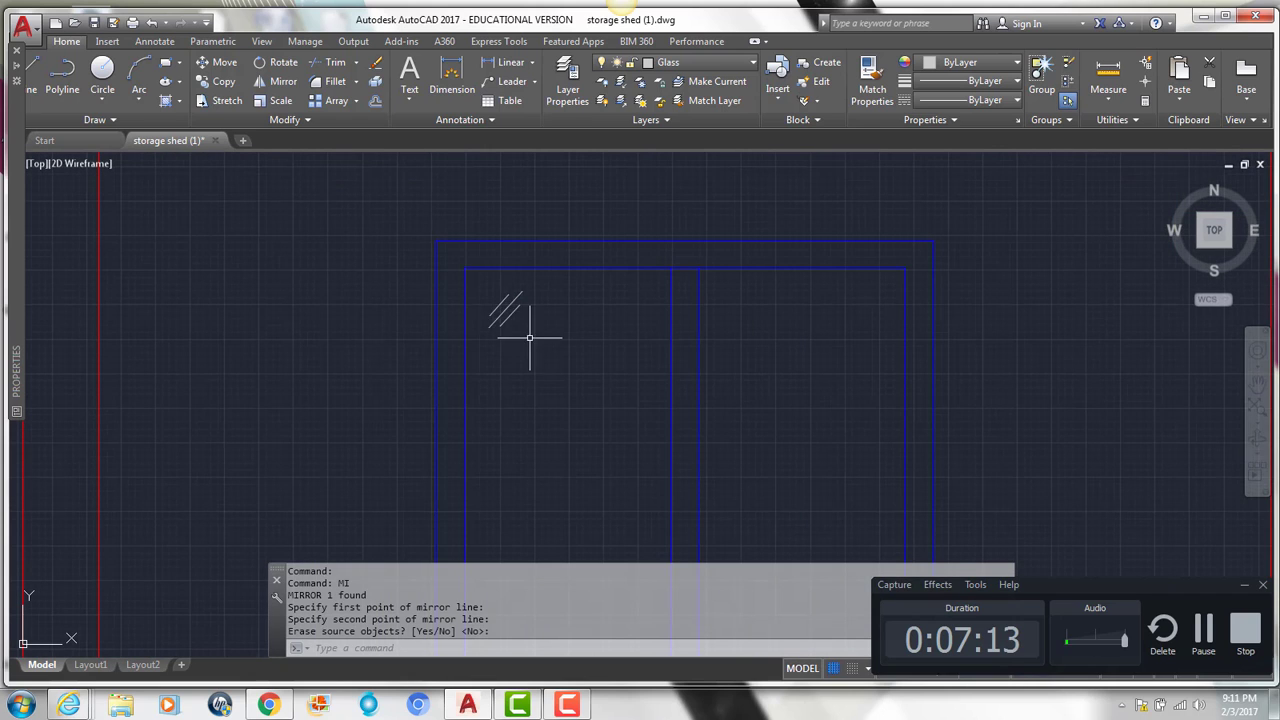
Copy the three diagonal glass lines from the left pane to the lower-right corner of the right pane.
{"action": "scroll", "coordinate": [500, 275], "scroll_direction": "down", "scroll_amount": 4}
{"action": "scroll", "coordinate": [520, 255], "scroll_direction": "up", "scroll_amount": 2}
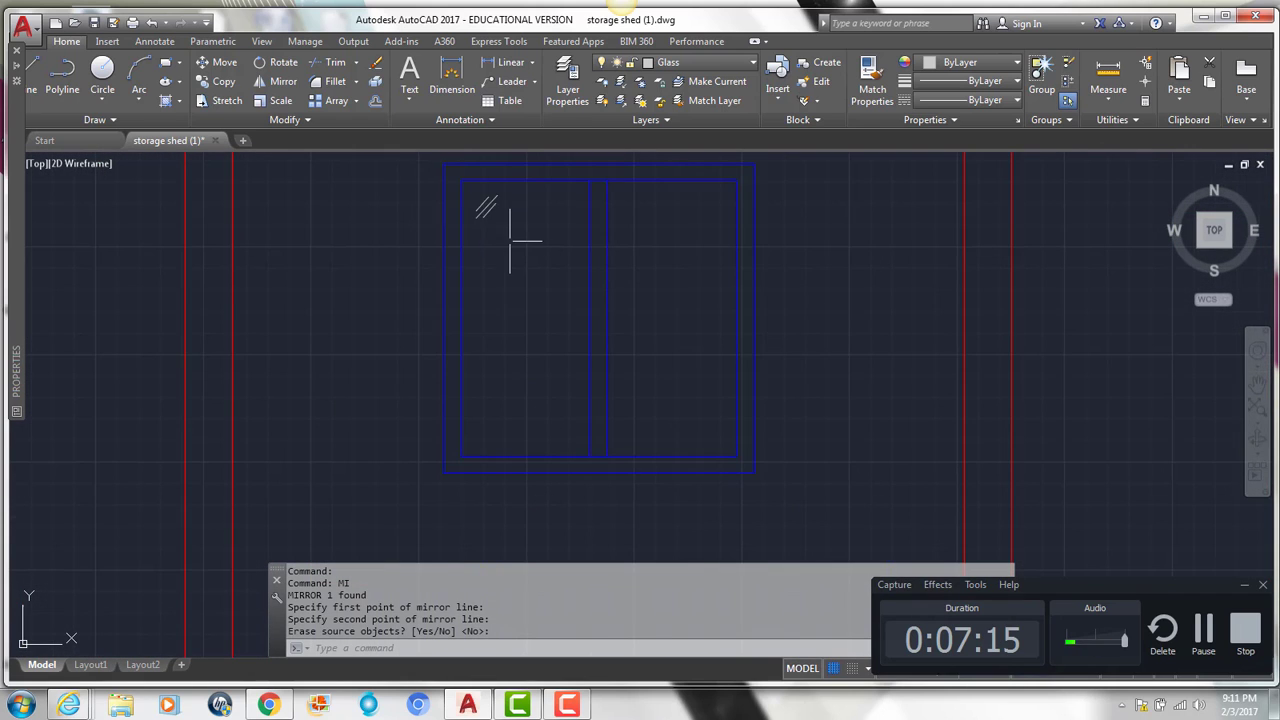
{"action": "left_click", "coordinate": [491, 203]}
{"action": "left_click", "coordinate": [477, 195]}
{"action": "type", "text": "co"}
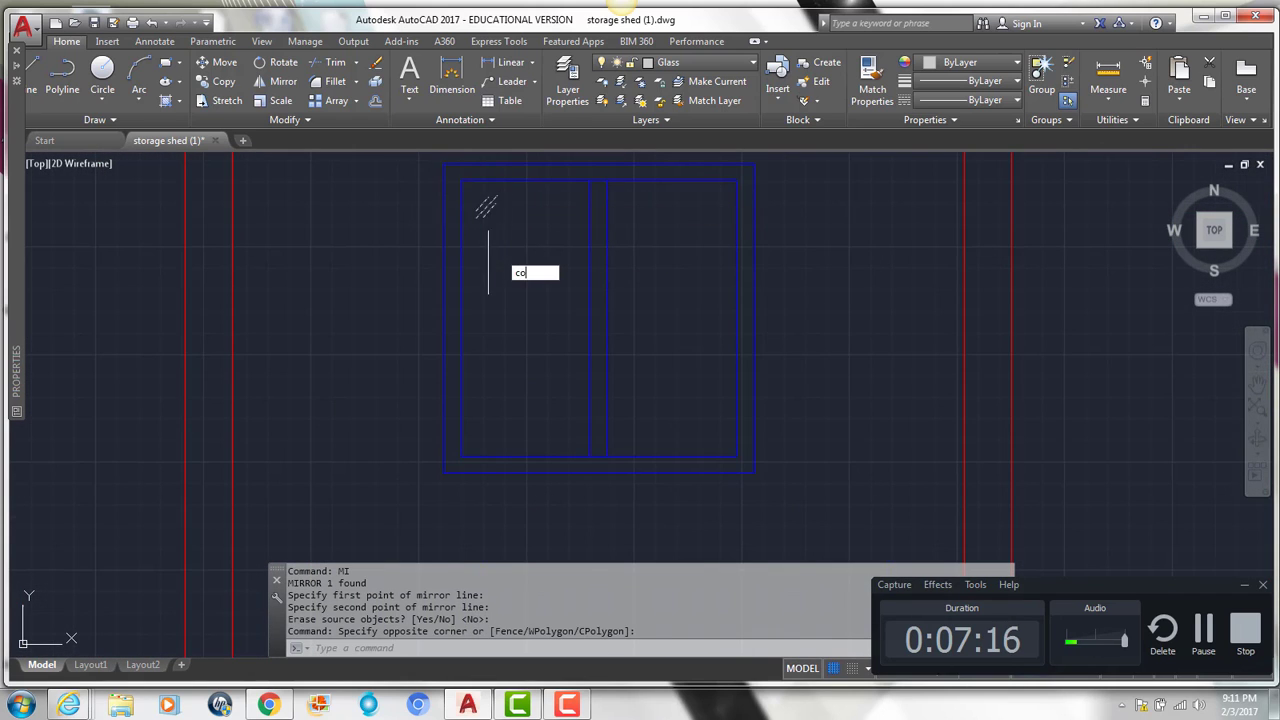
{"action": "key", "text": "Return"}
{"action": "left_click", "coordinate": [485, 208]}
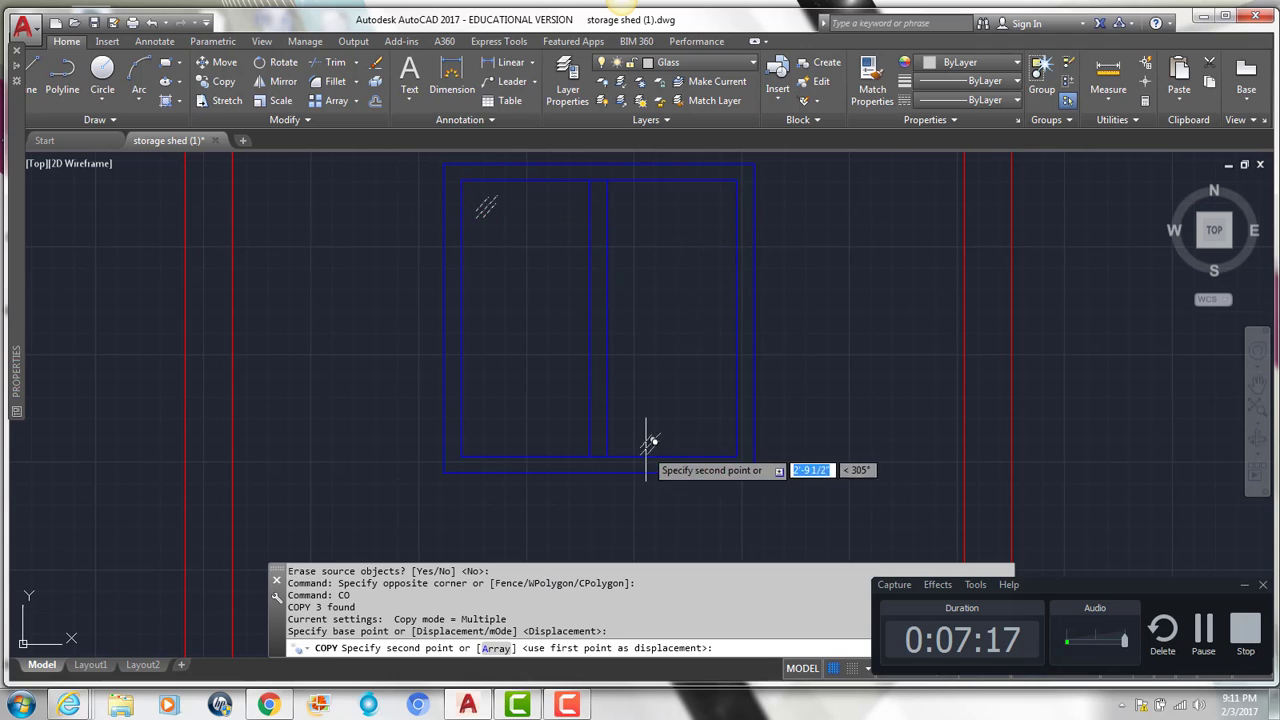
{"action": "left_click", "coordinate": [706, 431]}
{"action": "key", "text": "Return"}
{"action": "scroll", "coordinate": [581, 364], "scroll_direction": "down", "scroll_amount": 2}
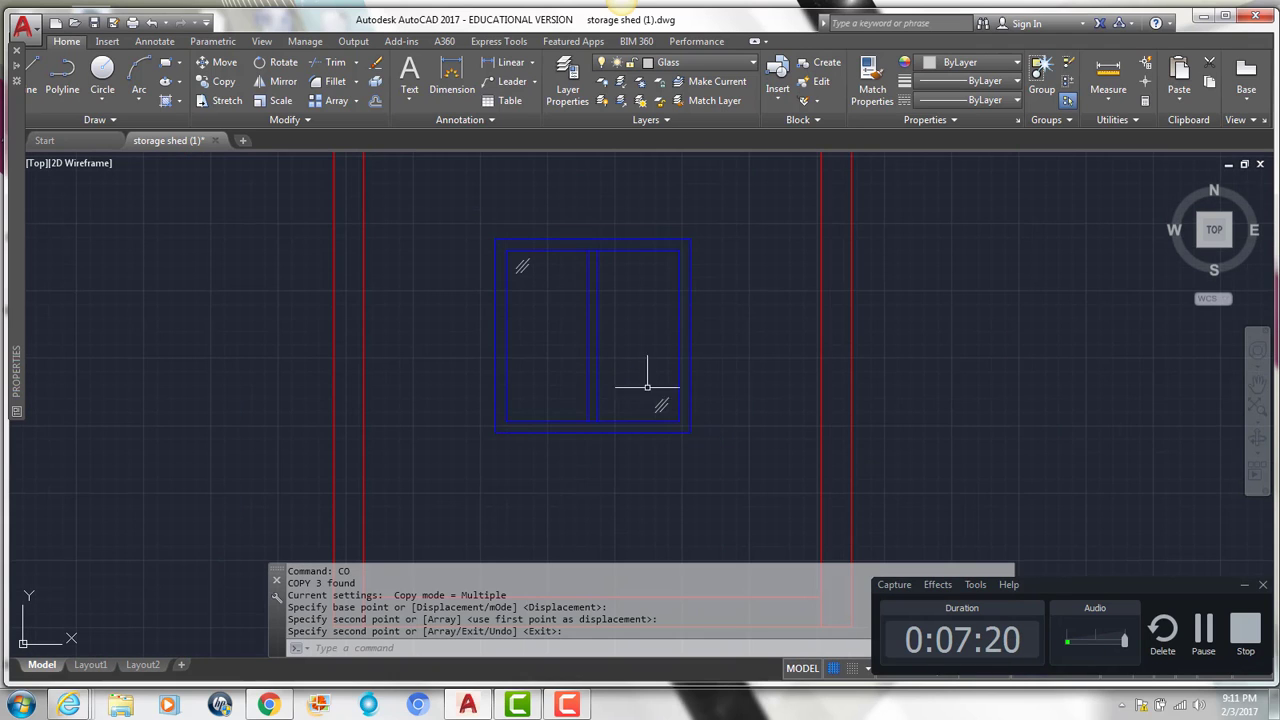
{"action": "scroll", "coordinate": [638, 415], "scroll_direction": "down", "scroll_amount": 4}
{"action": "middle_click_drag", "start_coordinate": [614, 423], "coordinate": [609, 403]}
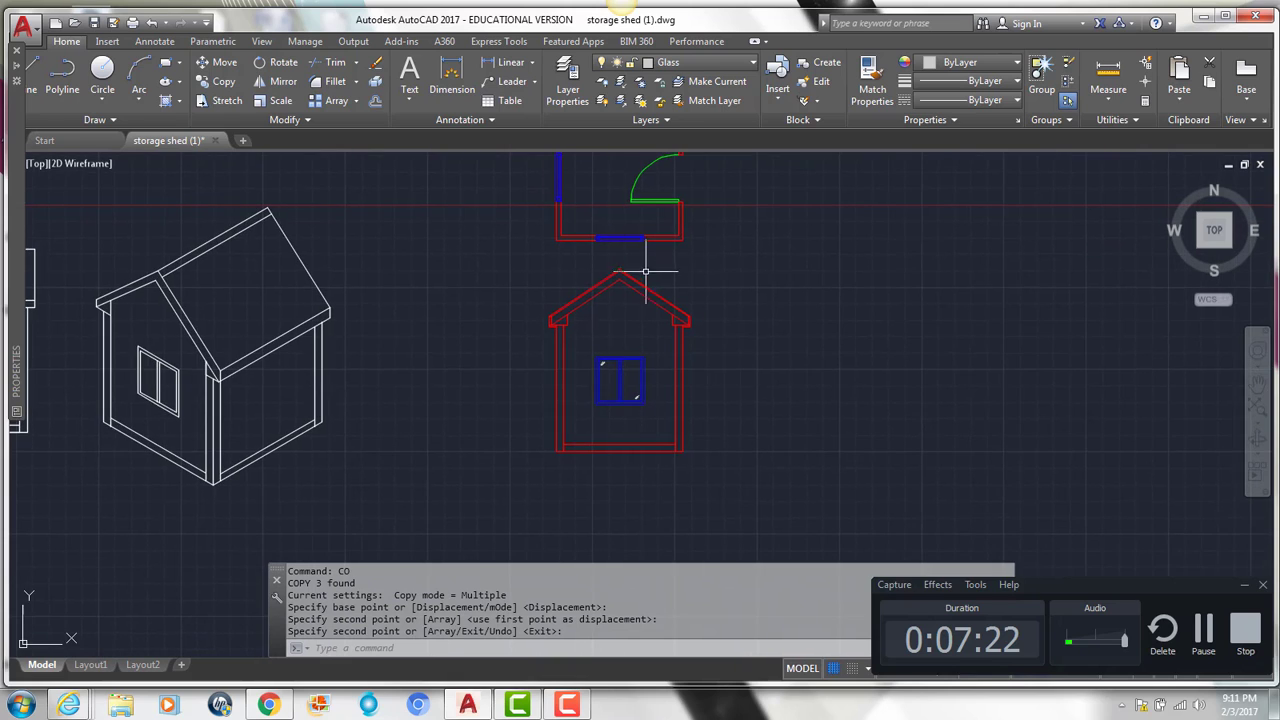
{"action": "scroll", "coordinate": [651, 271], "scroll_direction": "up", "scroll_amount": 2}
{"action": "middle_click_drag", "start_coordinate": [717, 411], "coordinate": [703, 367]}
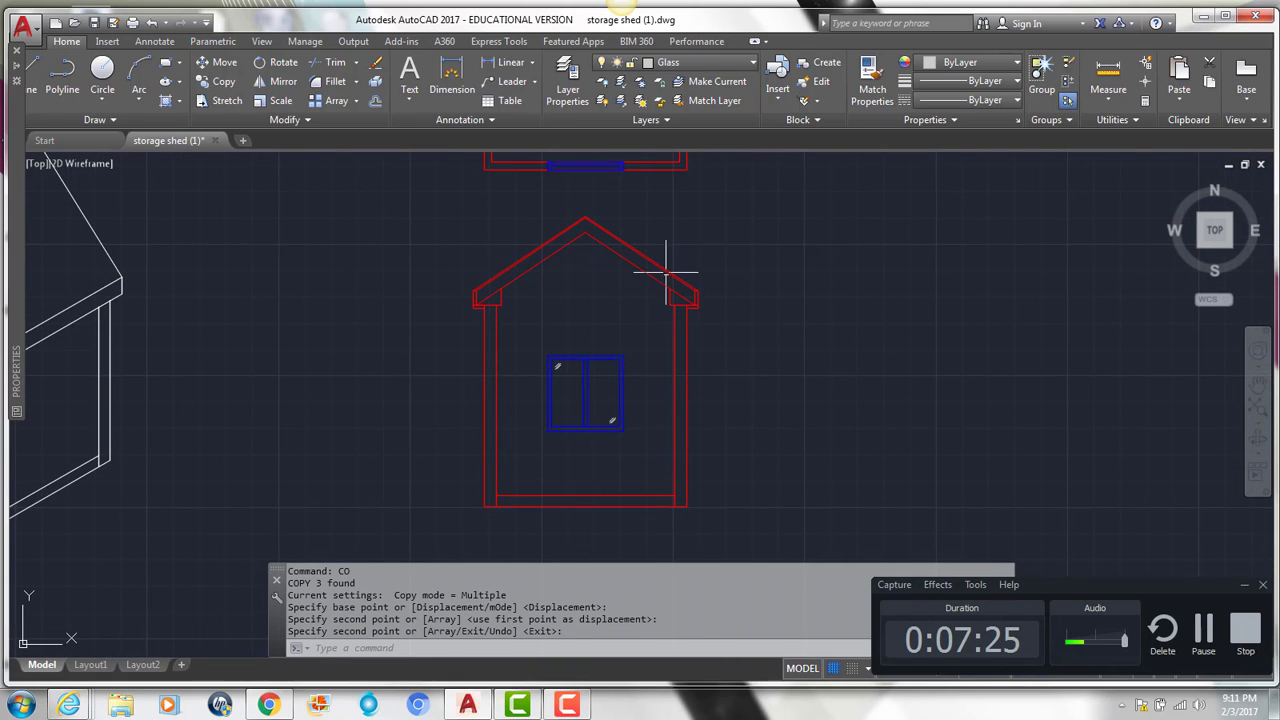
{"action": "left_click", "coordinate": [1206, 632]}
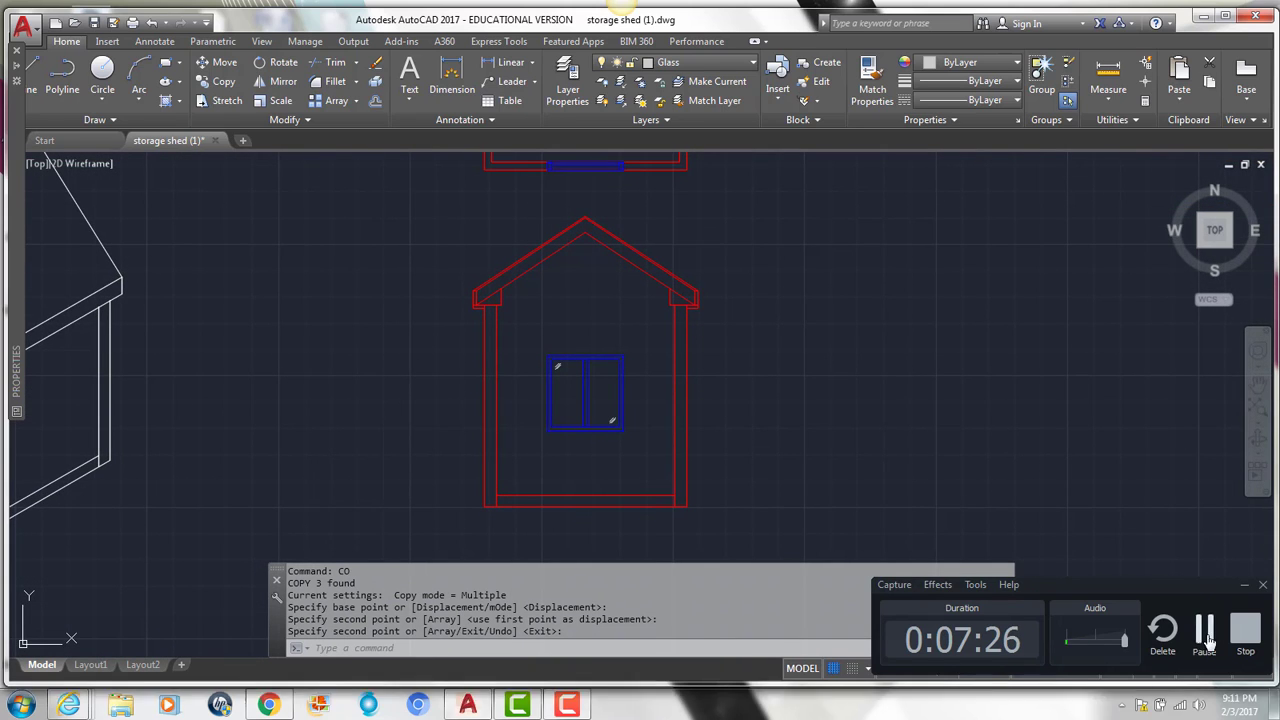